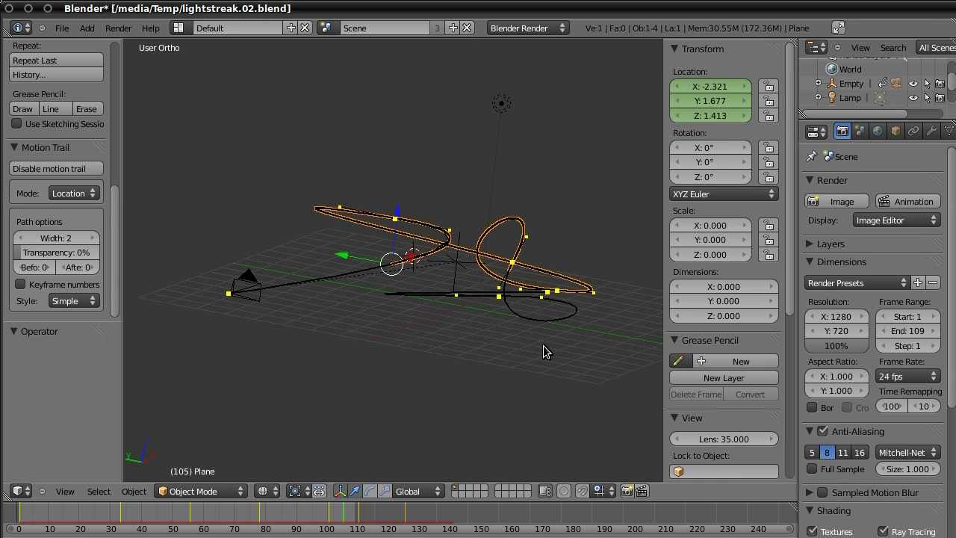
Compare the rendered light streak with the emitter's motion trail in the 3D scene
middle_click_drag(521, 343, 502, 323)
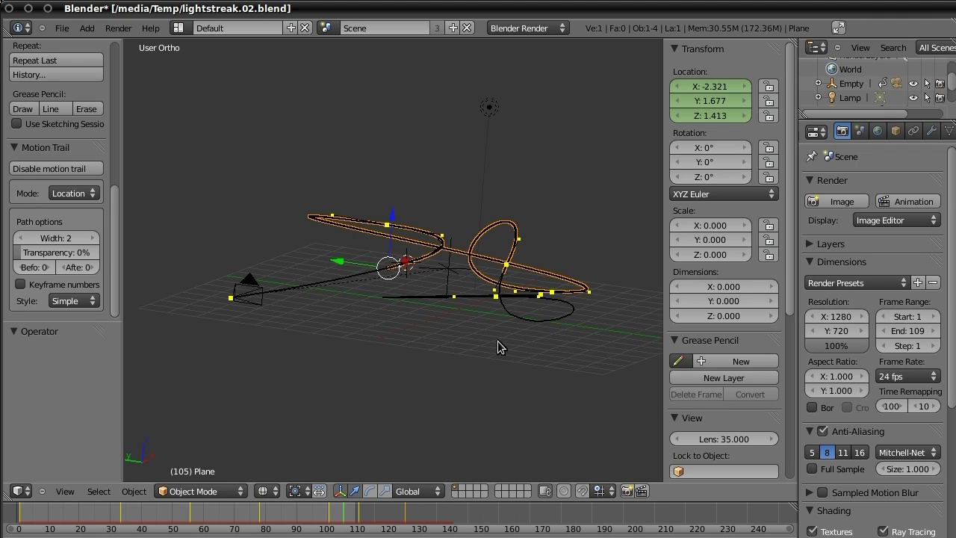
key("F11")
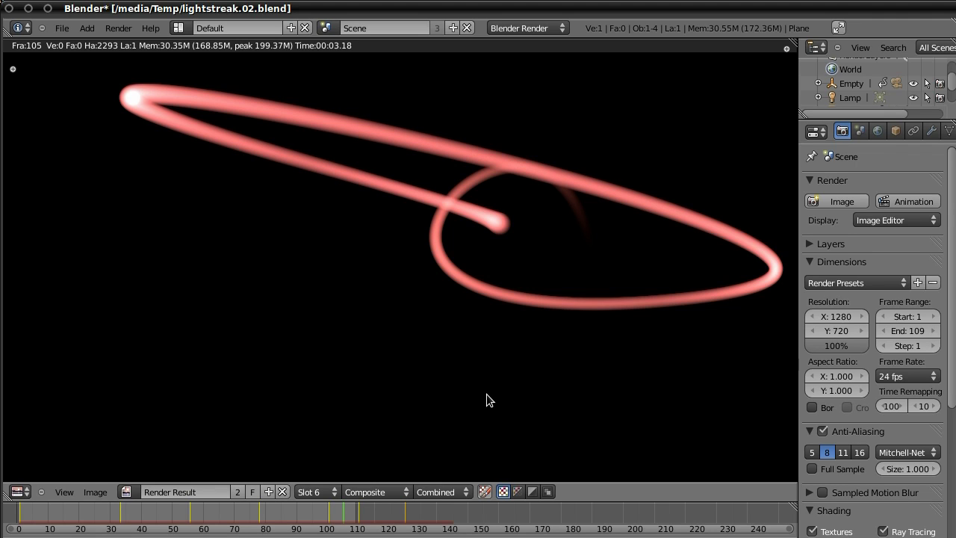
key("F11")
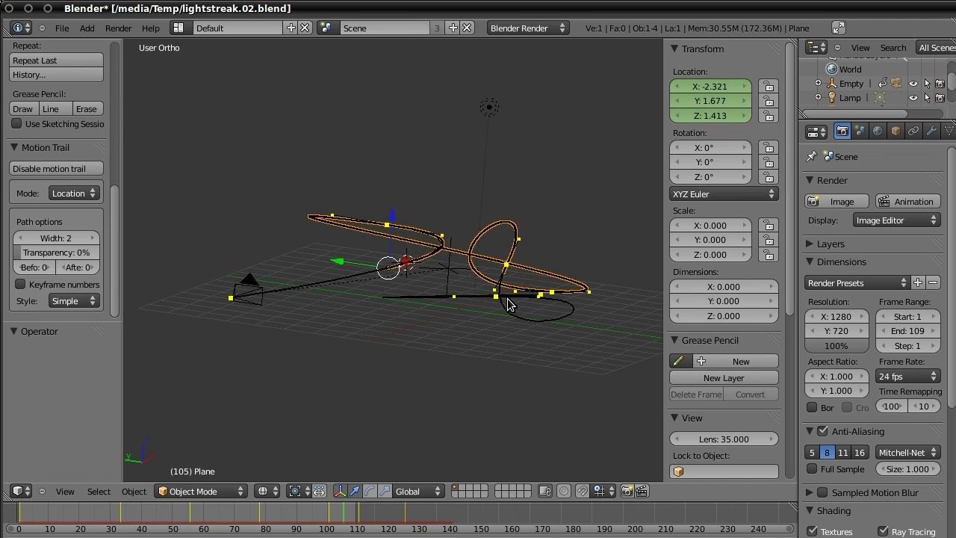
mouse_move(112, 216)
left_mouse_down()
mouse_move(115, 150)
mouse_move(125, 241)
left_mouse_up()
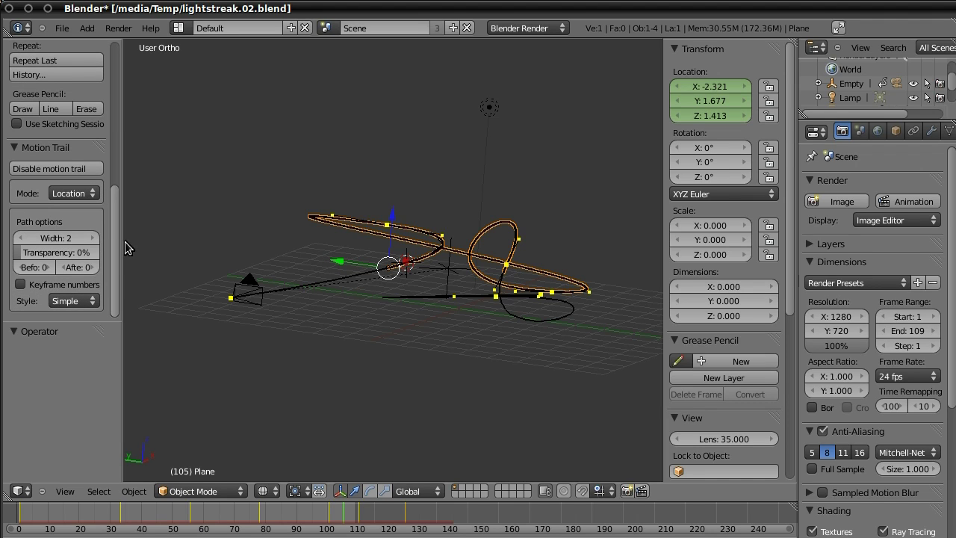
Cycle the motion trail mode through Speed and Timing and back to Location
left_click(76, 194)
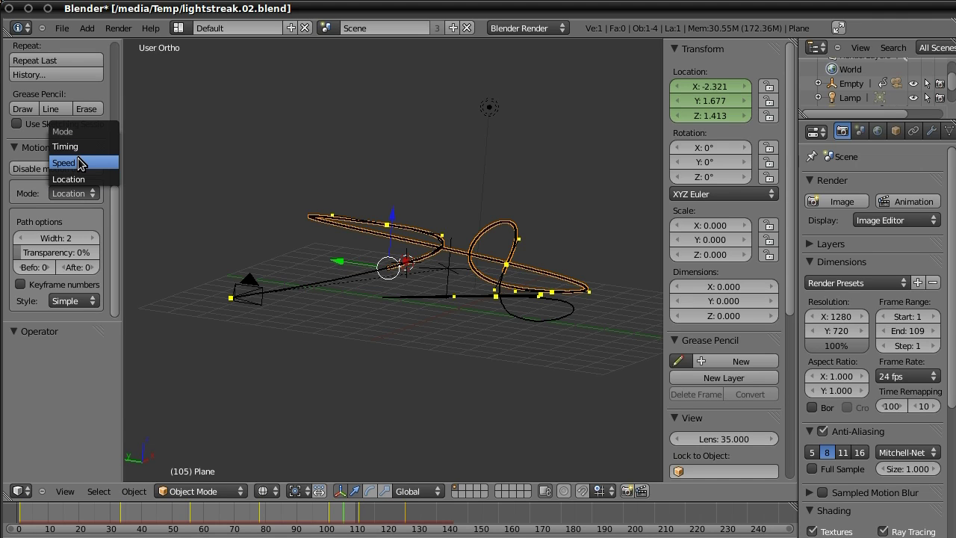
left_click(79, 163)
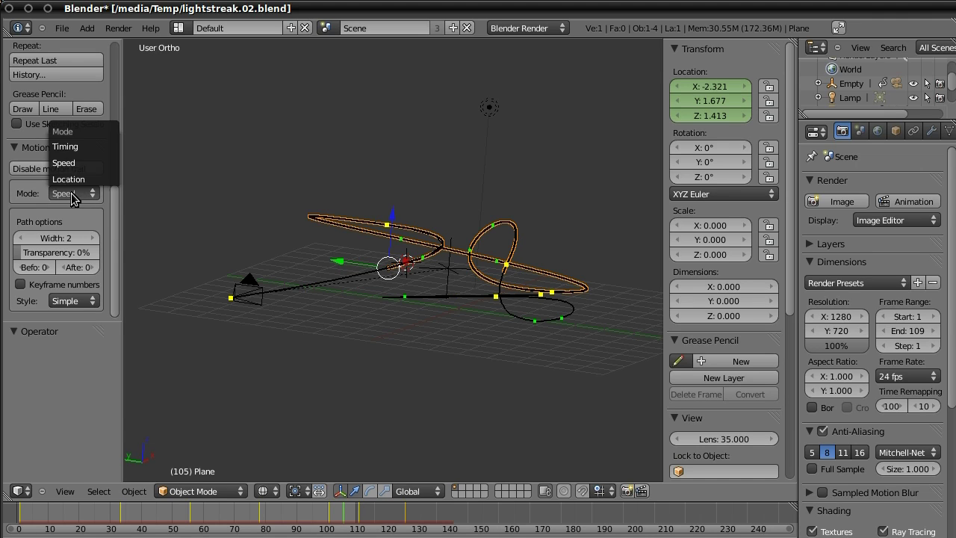
left_click(65, 146)
left_click(75, 194)
left_click(71, 178)
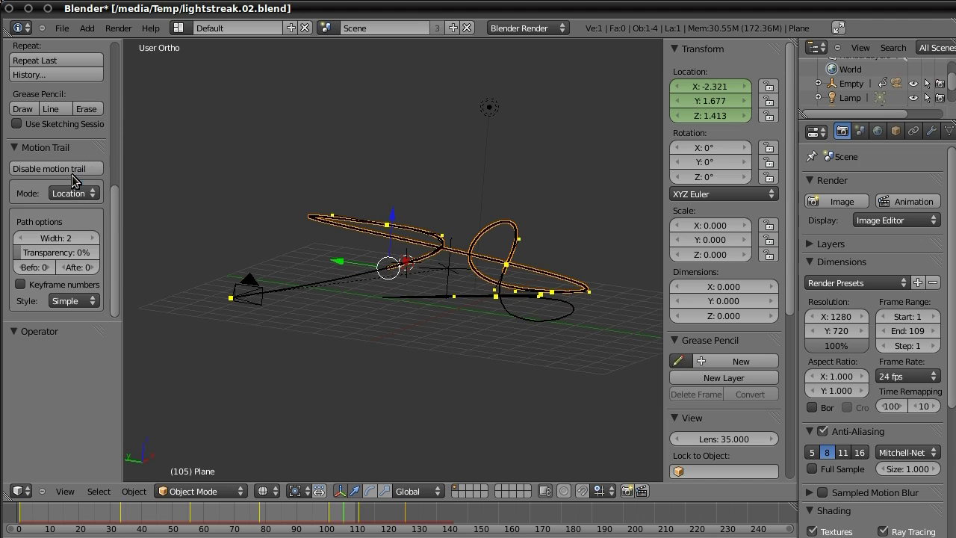
Set the path style of the plane's motion trail to Speed
left_click(65, 300)
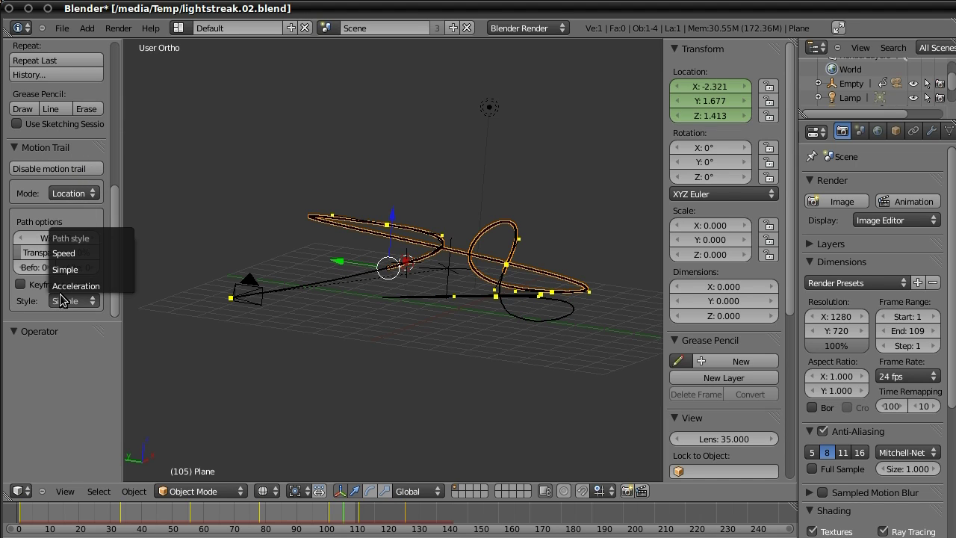
left_click(74, 255)
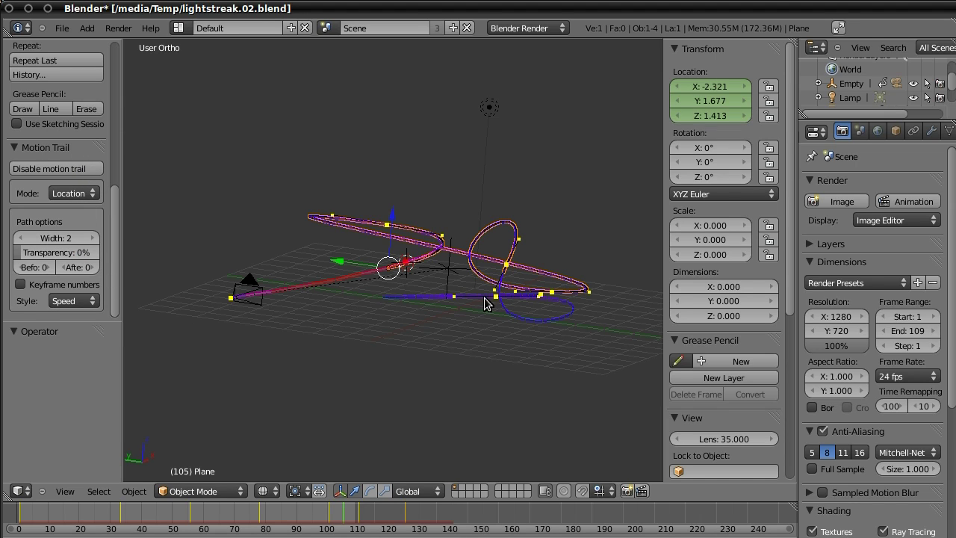
scroll(502, 296, "up", 2)
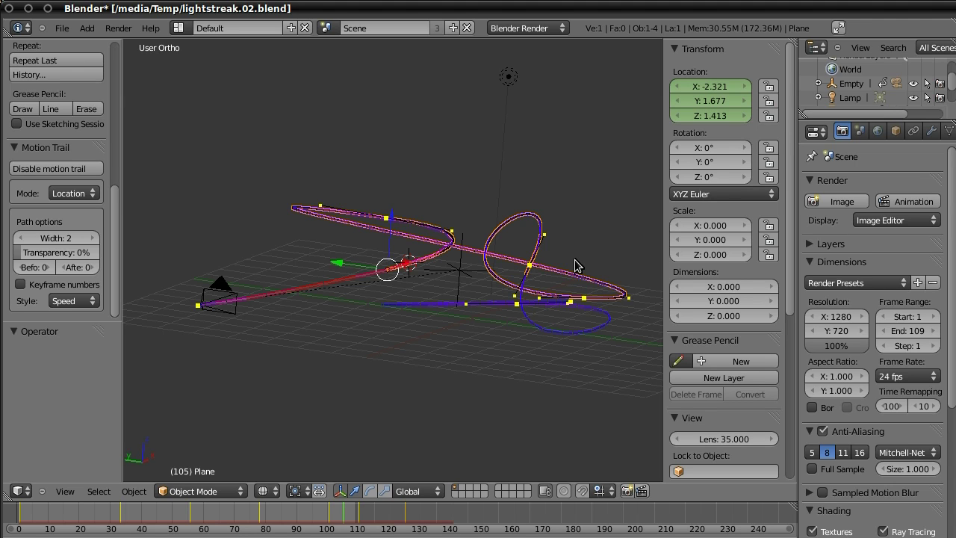
mouse_move(580, 268)
middle_mouse_down()
mouse_move(590, 256)
mouse_move(581, 276)
middle_mouse_up()
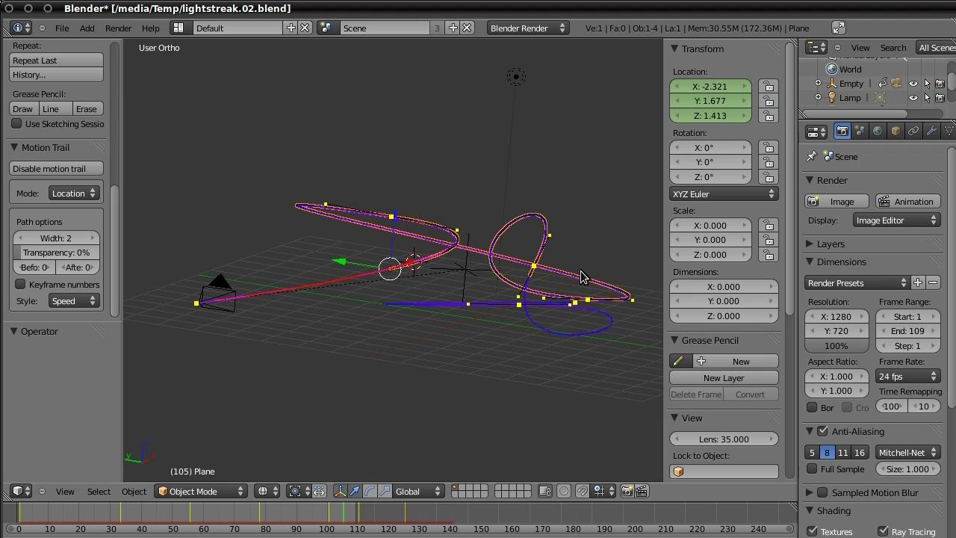
Inspect the camera and the empty, and review the Compositing and Animation screen layouts before returning to Default
right_click(222, 291)
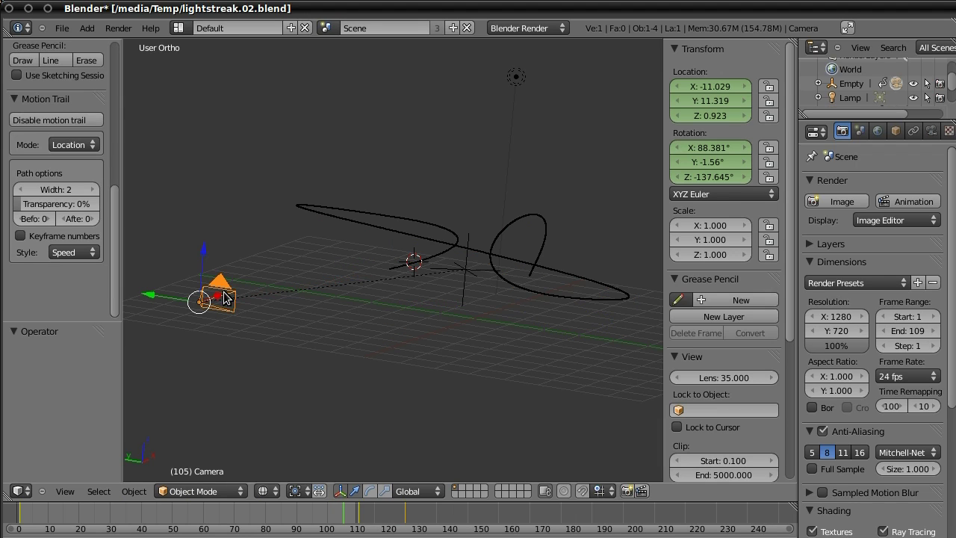
right_click(462, 269)
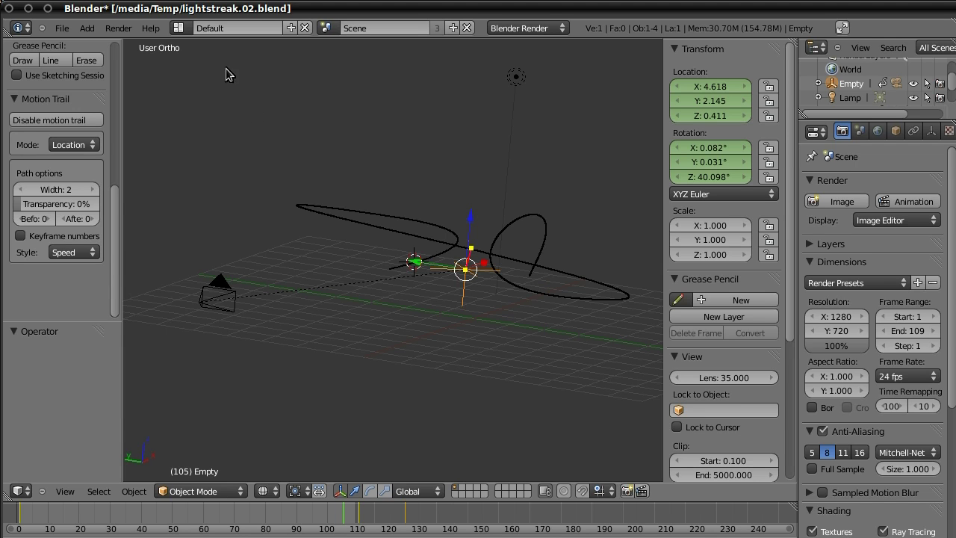
left_click(209, 29)
left_click(199, 65)
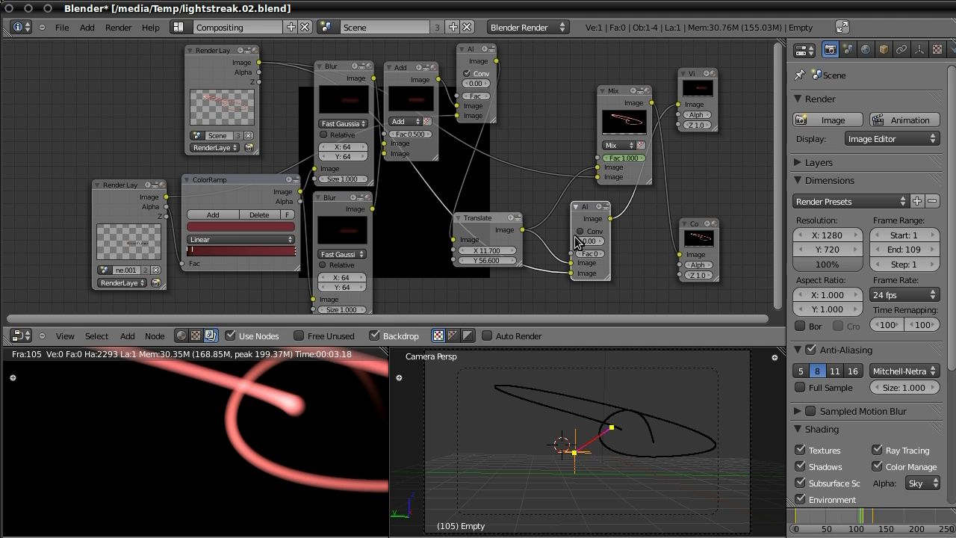
left_click(195, 30)
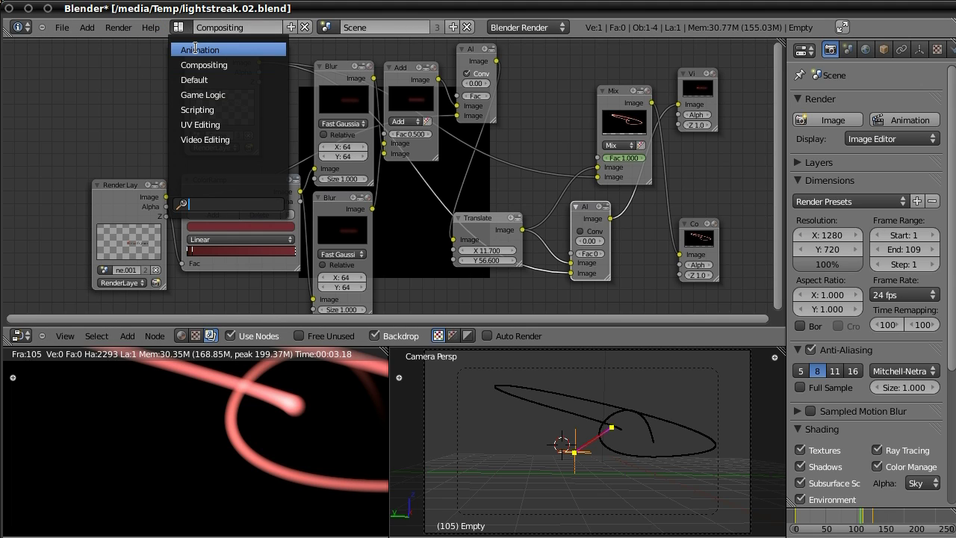
left_click(198, 50)
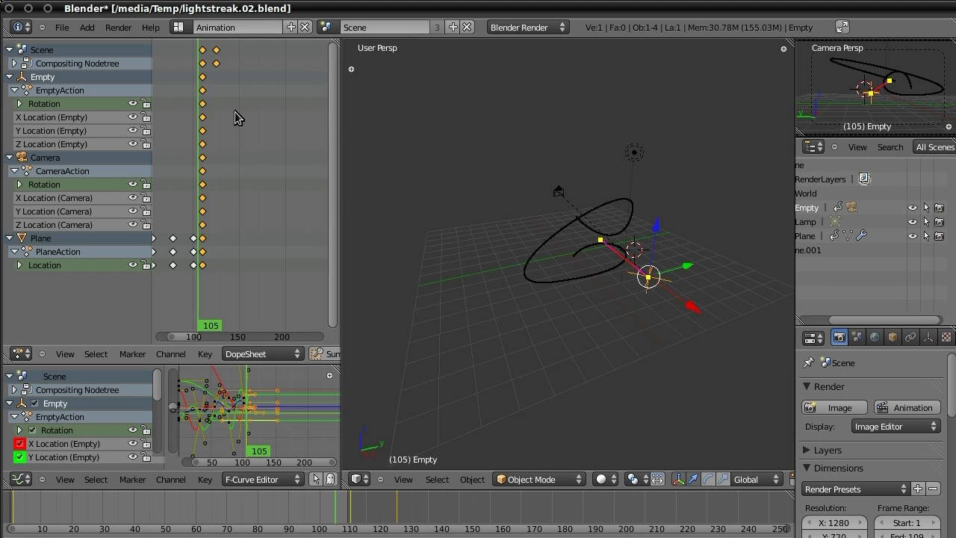
left_click(195, 27)
left_click(205, 78)
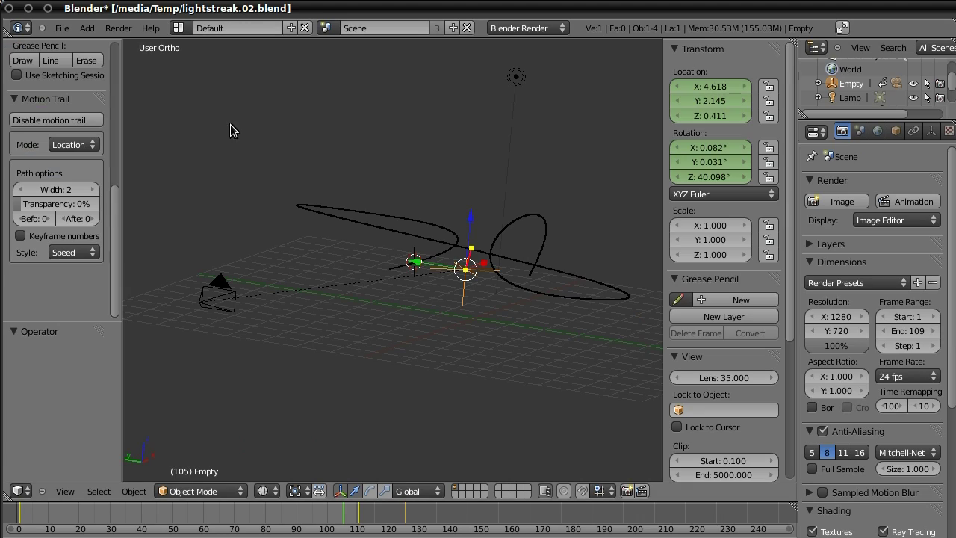
Select the Plane emitter and review its particle system settings
right_click(491, 258)
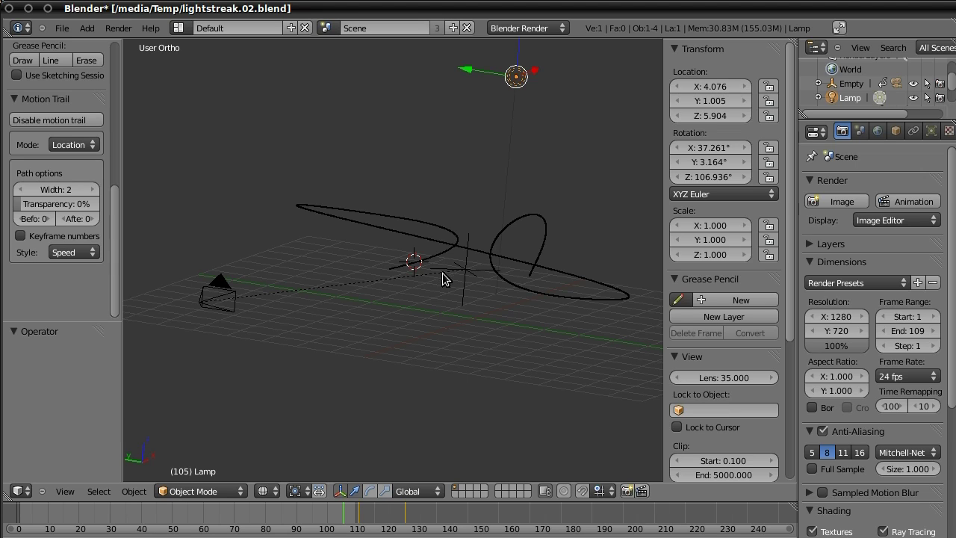
right_click(399, 275)
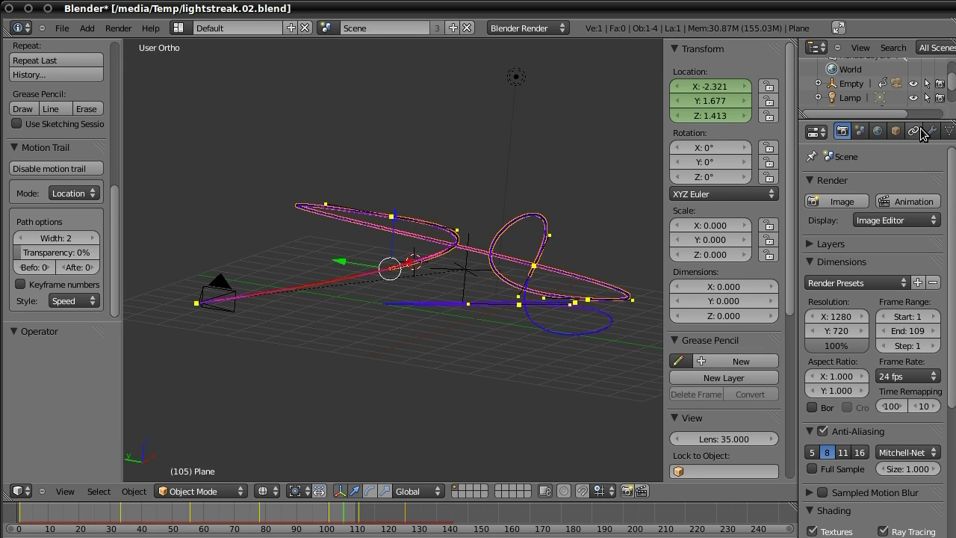
left_click(809, 180)
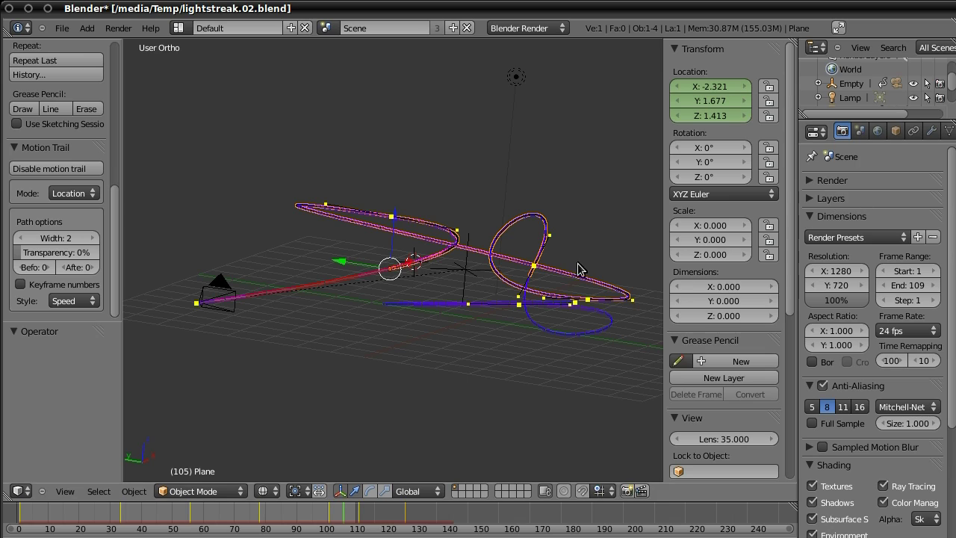
scroll(931, 132, "down", 2)
scroll(900, 131, "down", 3)
left_click(924, 132)
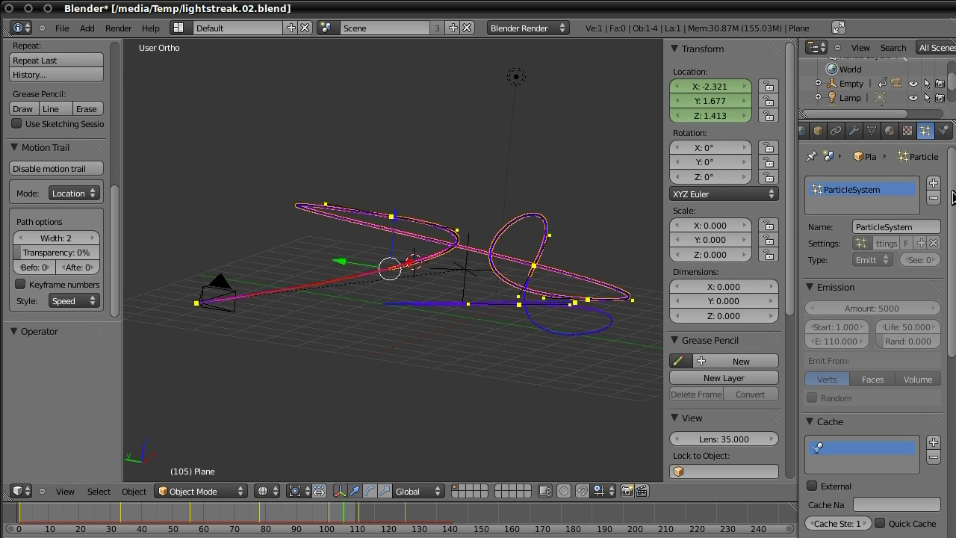
scroll(948, 224, "down", 8)
scroll(948, 224, "up", 8)
Examine the plane's Halo material and its Blend texture, including the color ramp and influence settings
left_click(889, 131)
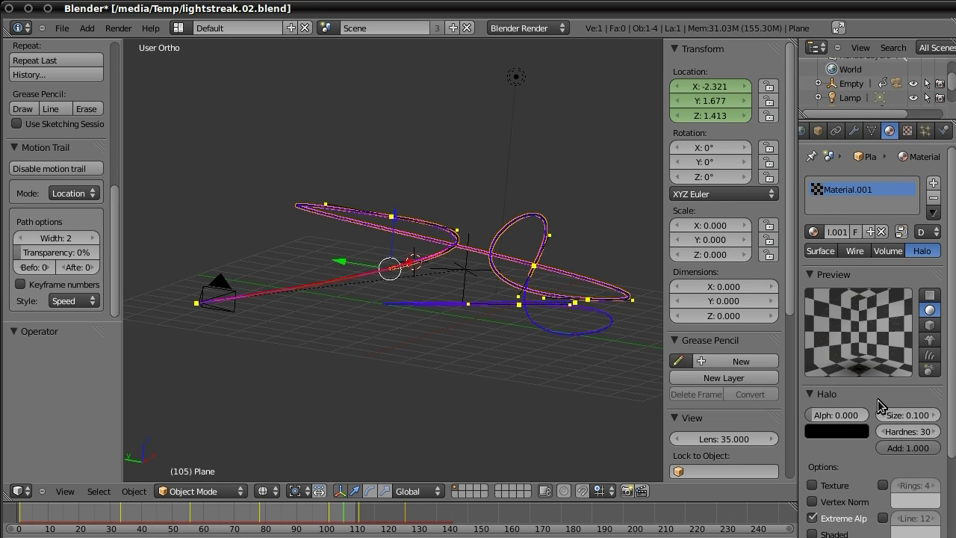
left_click(907, 132)
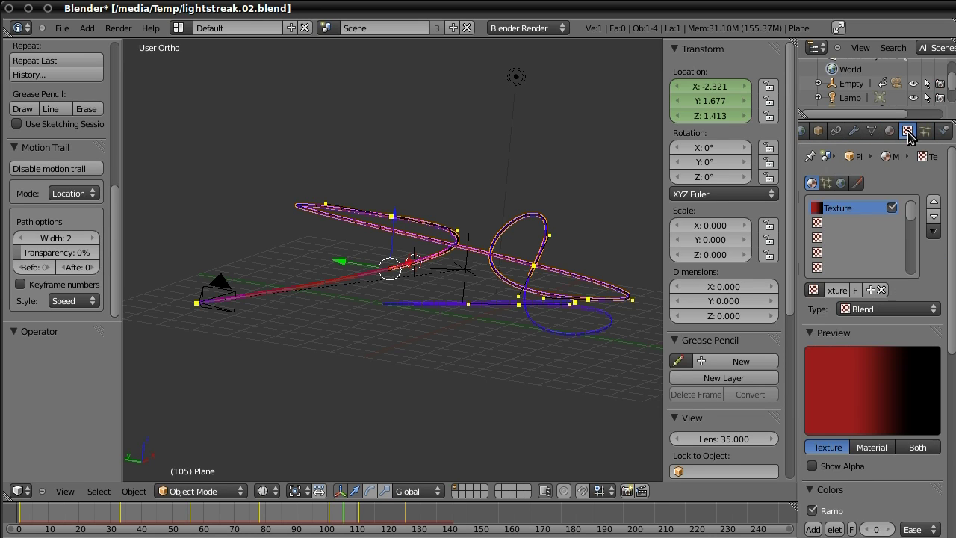
scroll(952, 231, "down", 2)
scroll(952, 220, "up", 2)
left_click_drag(951, 208, 952, 343)
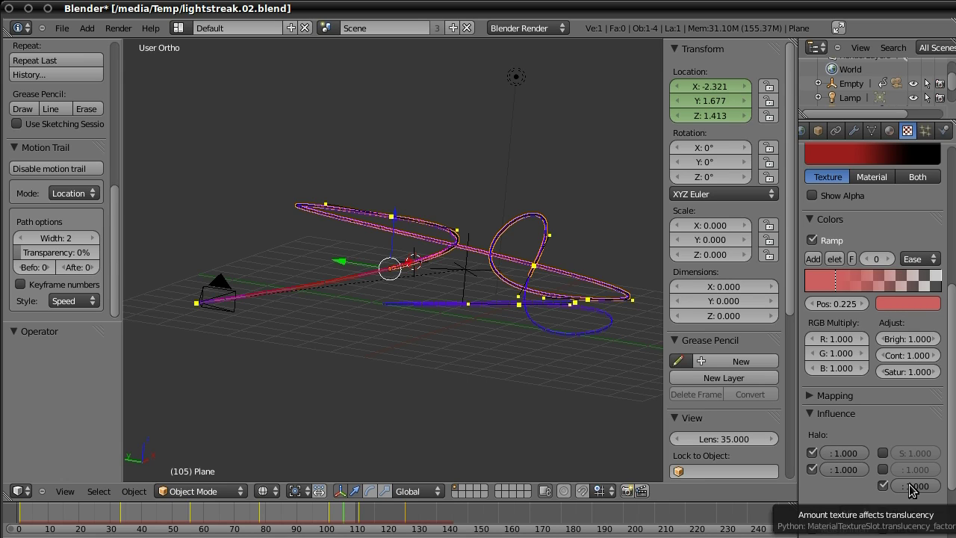
scroll(939, 418, "up", 5)
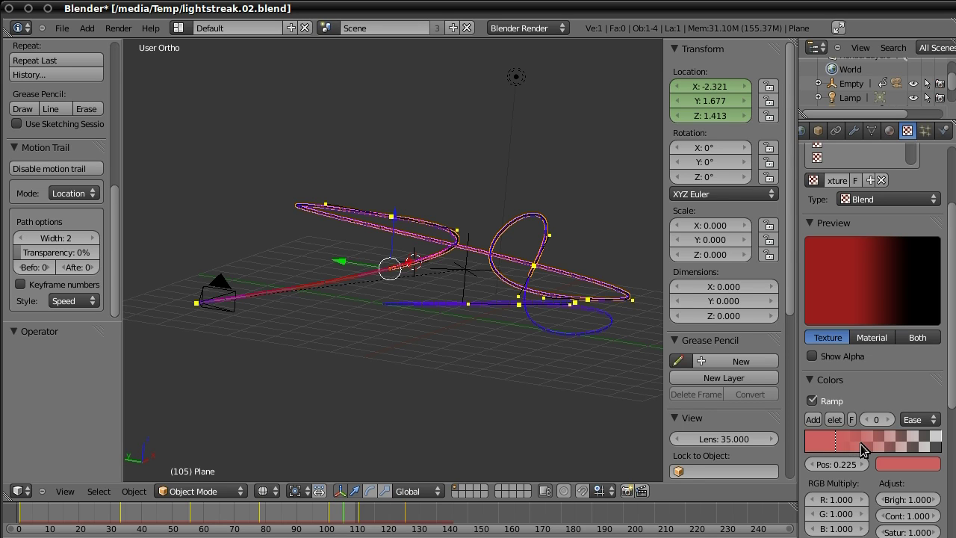
left_click_drag(952, 366, 949, 403)
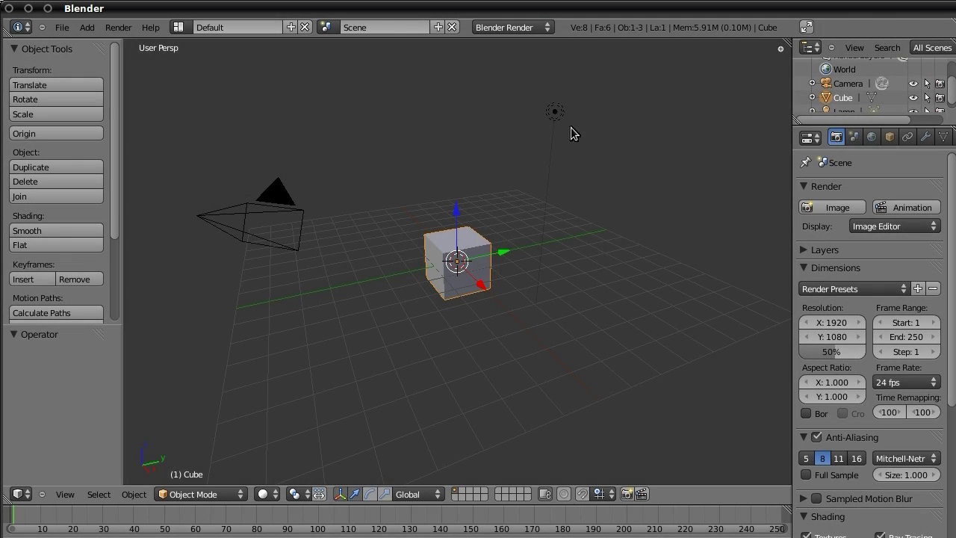
Delete the default lamp from the new scene
right_click(554, 112)
key("x")
left_click(571, 148)
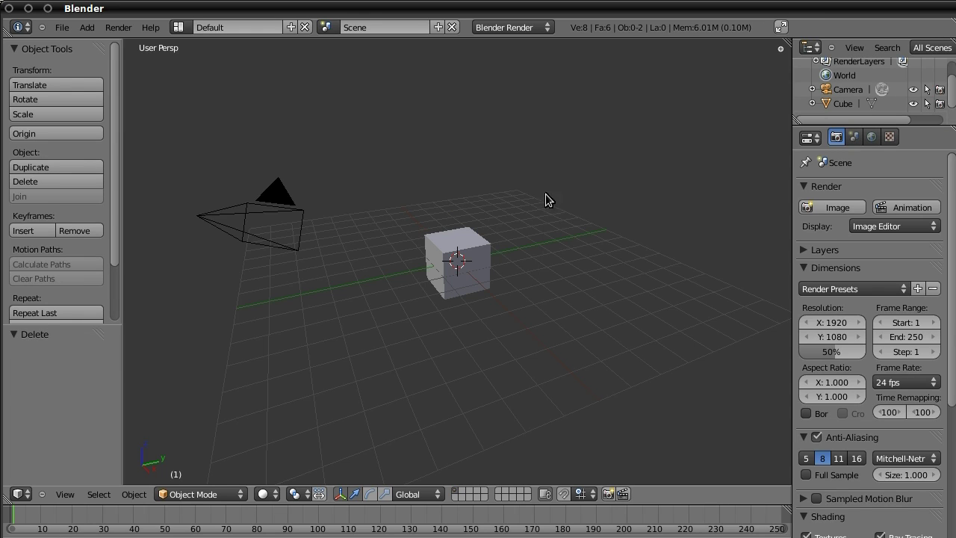
Delete seven of the default cube's vertices in Edit Mode, leaving only one vertex
right_click(464, 259)
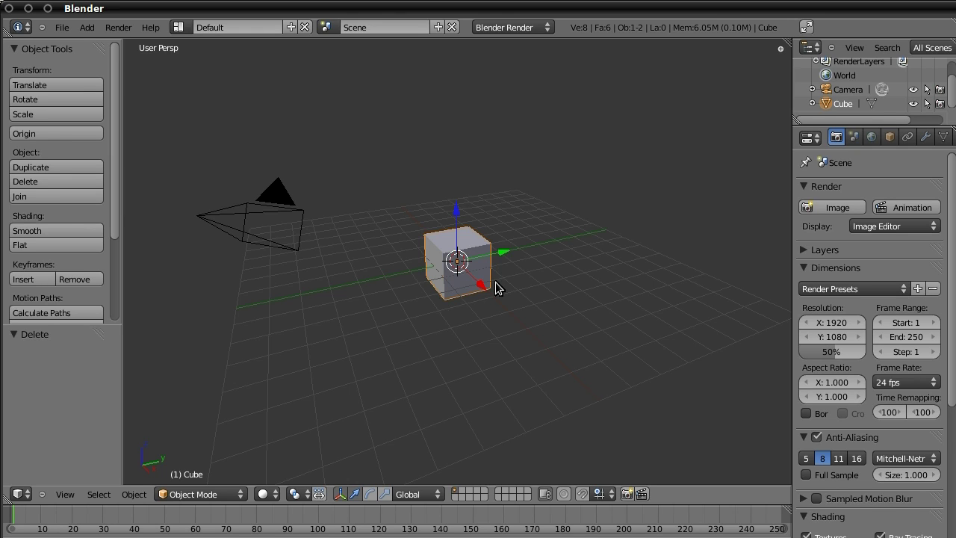
key("Tab")
scroll(529, 290, "up", 2)
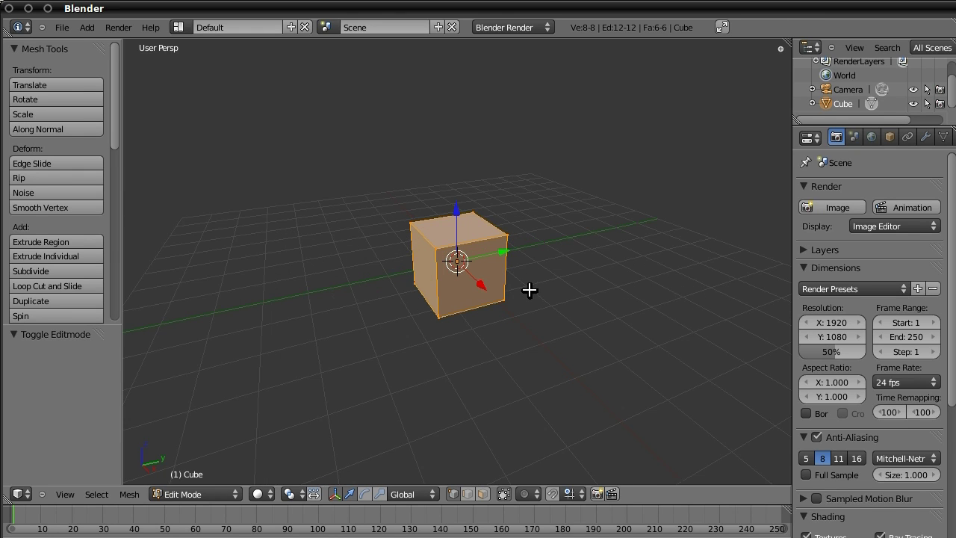
scroll(528, 290, "up", 2)
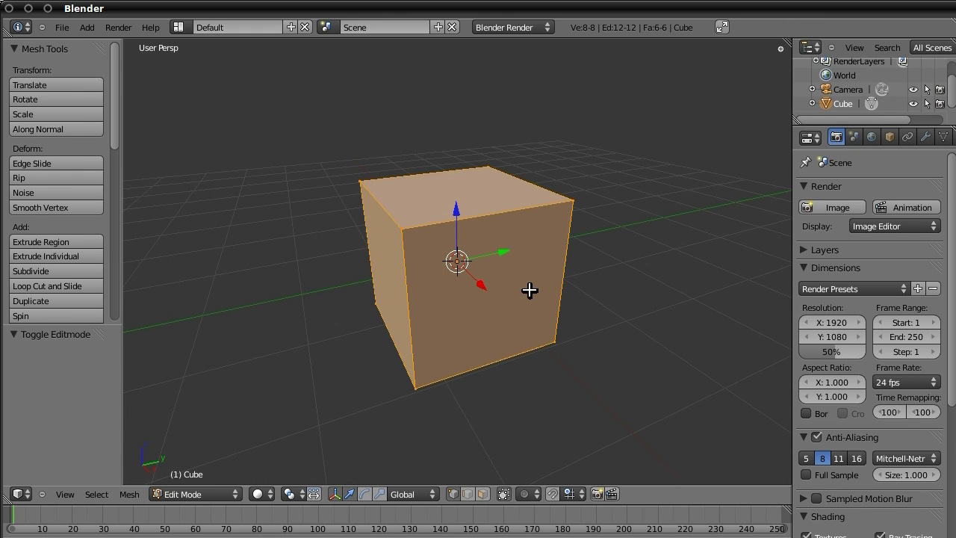
right_click(402, 233)
right_click(364, 186, "shift")
right_click(371, 312, "shift")
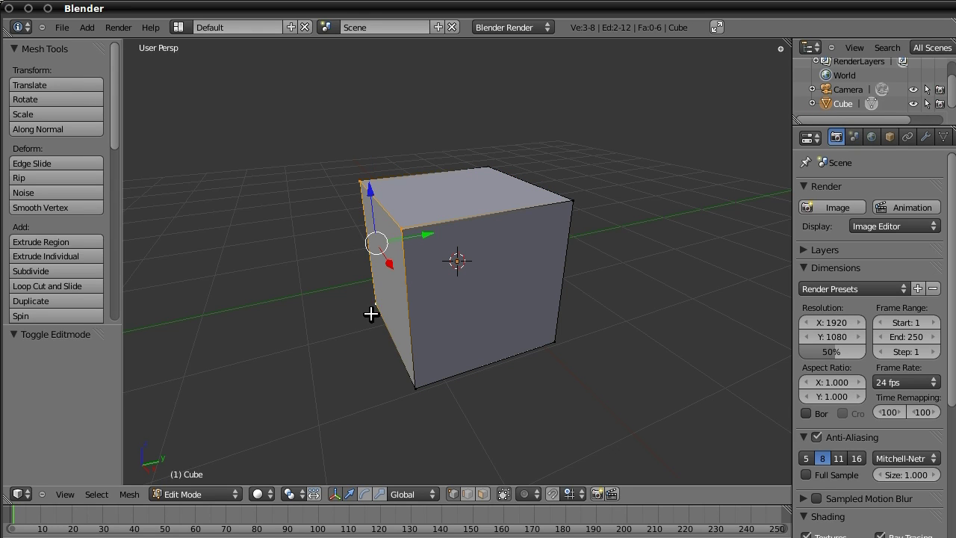
right_click(415, 392, "shift")
right_click(552, 345, "shift")
right_click(571, 215, "shift")
right_click(491, 166, "shift")
key("x")
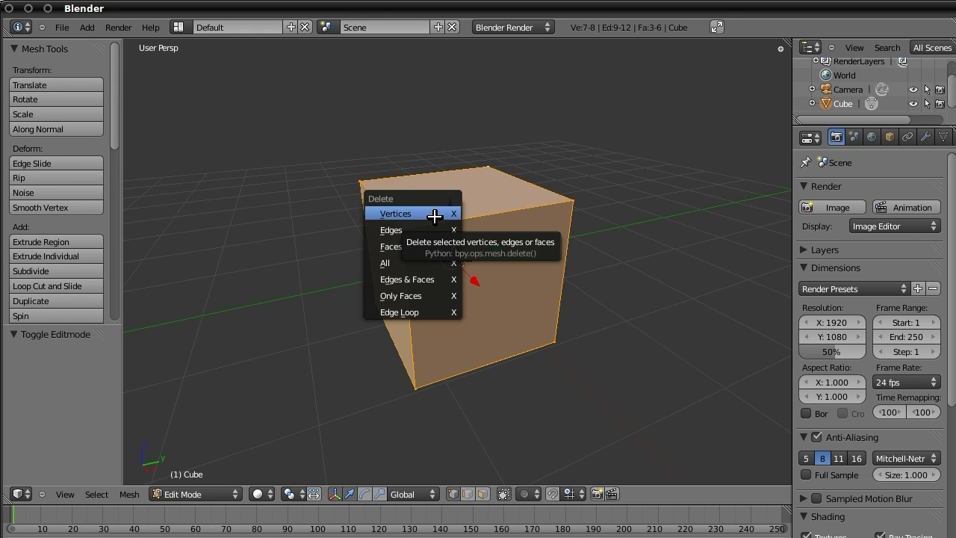
left_click(435, 216)
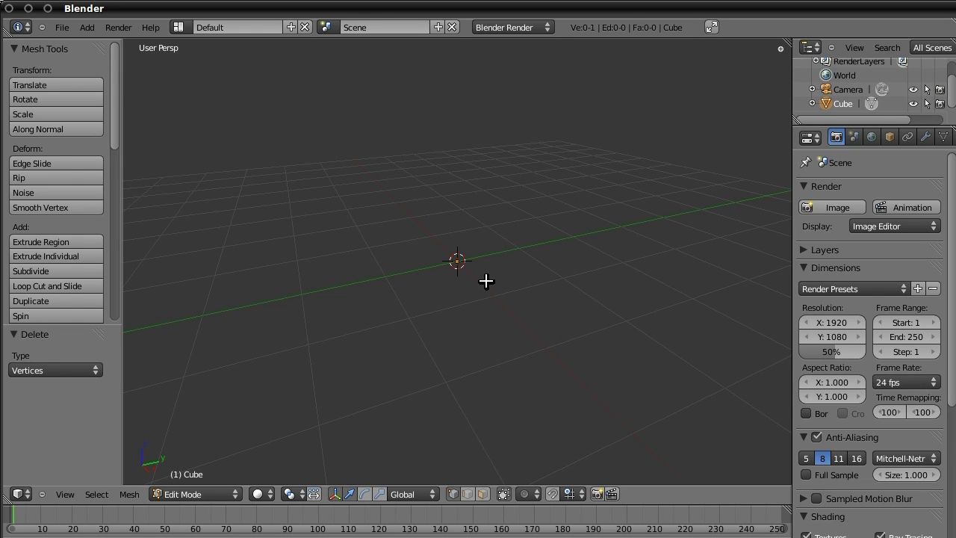
Return the single-vertex cube to Object Mode and scale it to 0 on all axes
key("Tab")
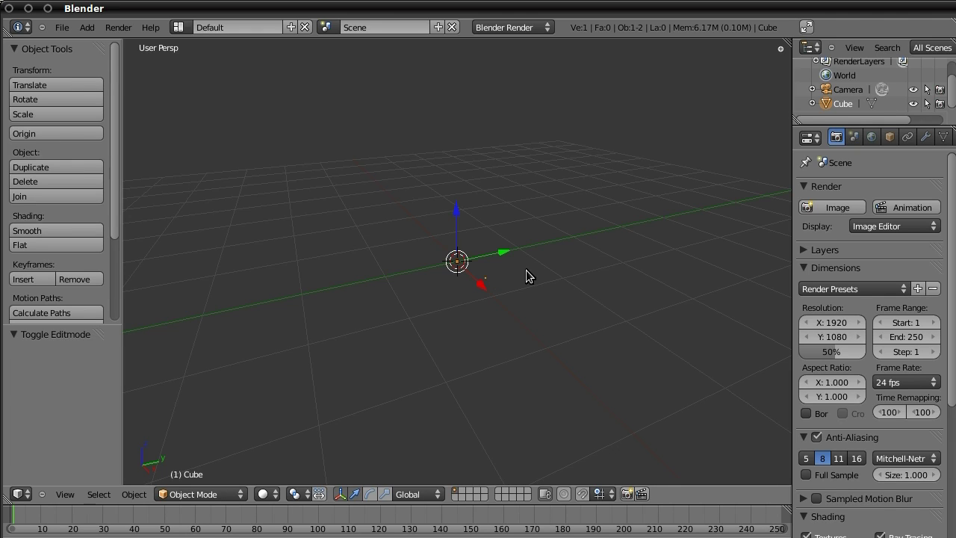
type("s0")
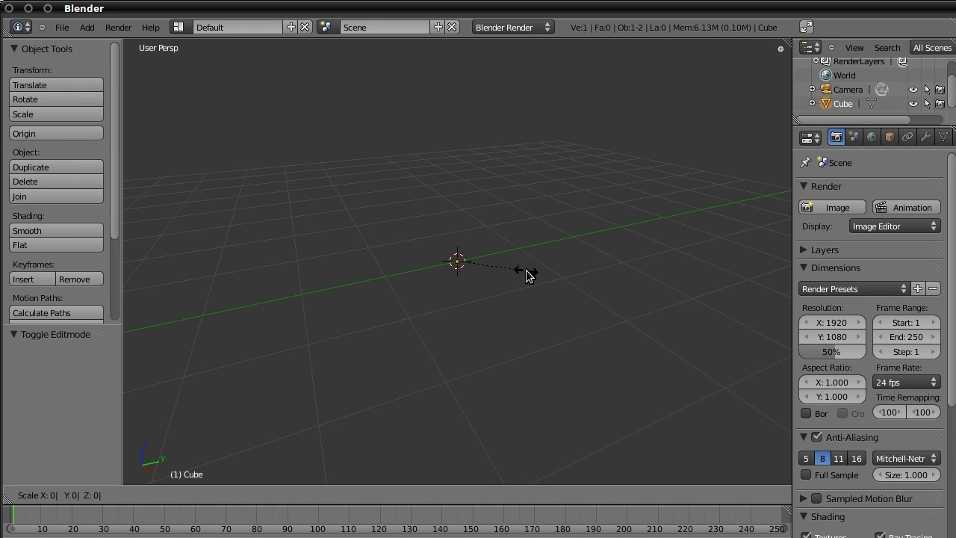
key("Return")
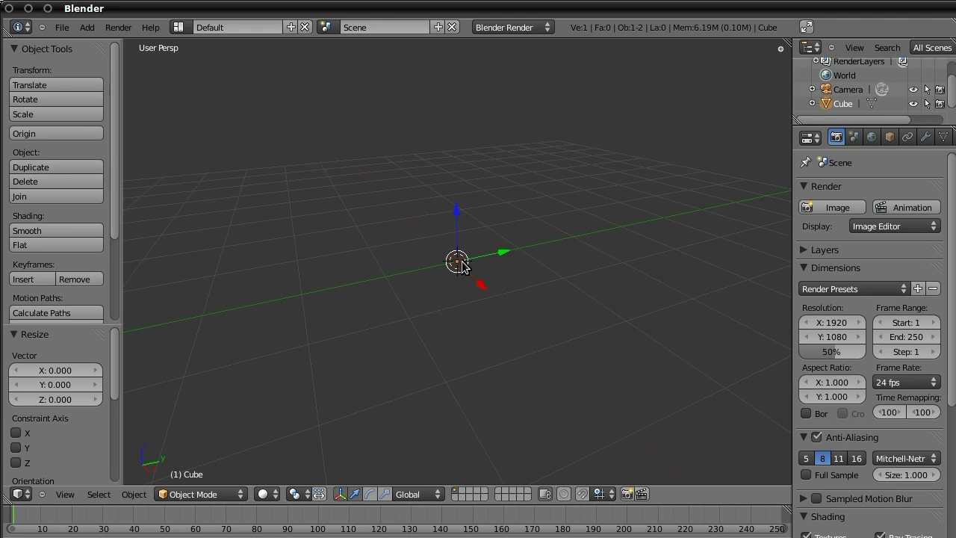
Add a particle system to the cube and set its normal emission velocity to 0
scroll(841, 140, "down", 4)
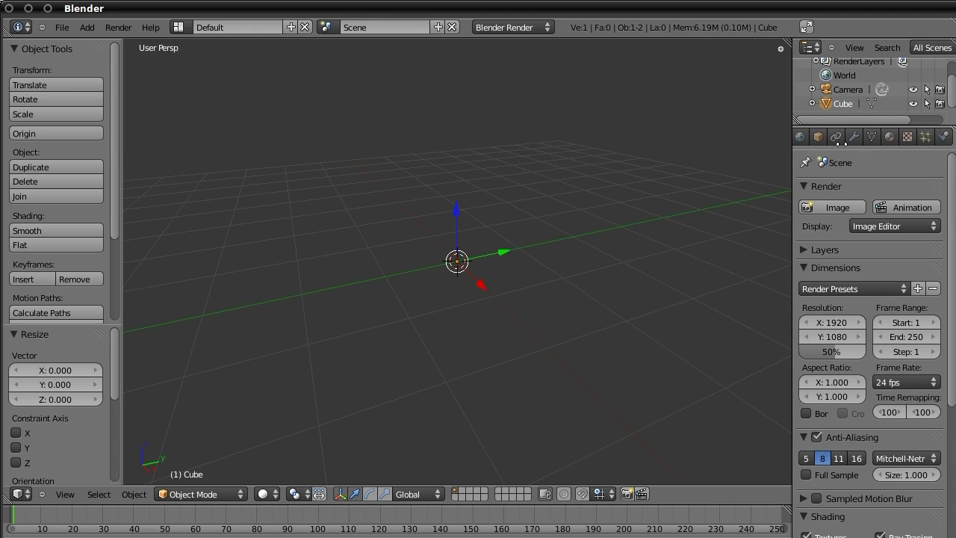
left_click(926, 137)
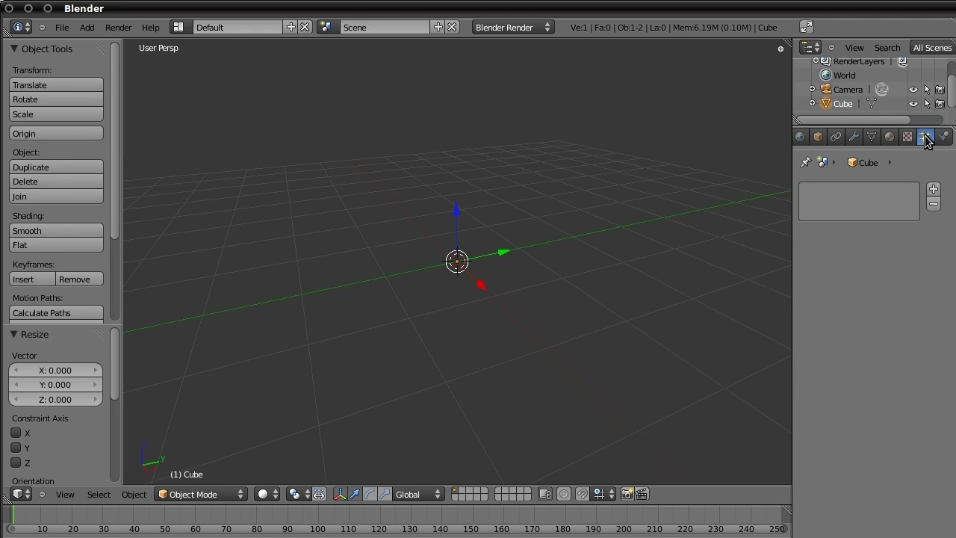
left_click(932, 193)
scroll(951, 306, "down", 8)
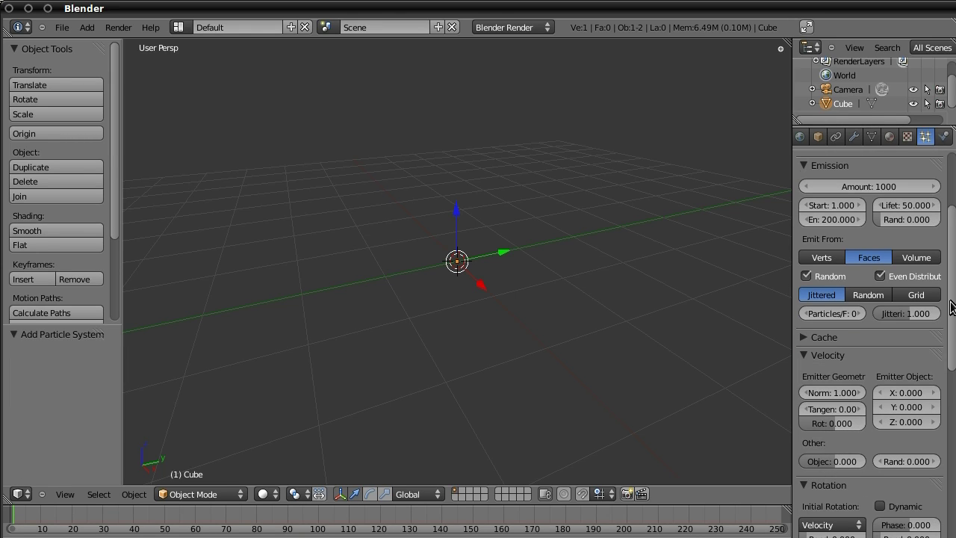
left_click(836, 395)
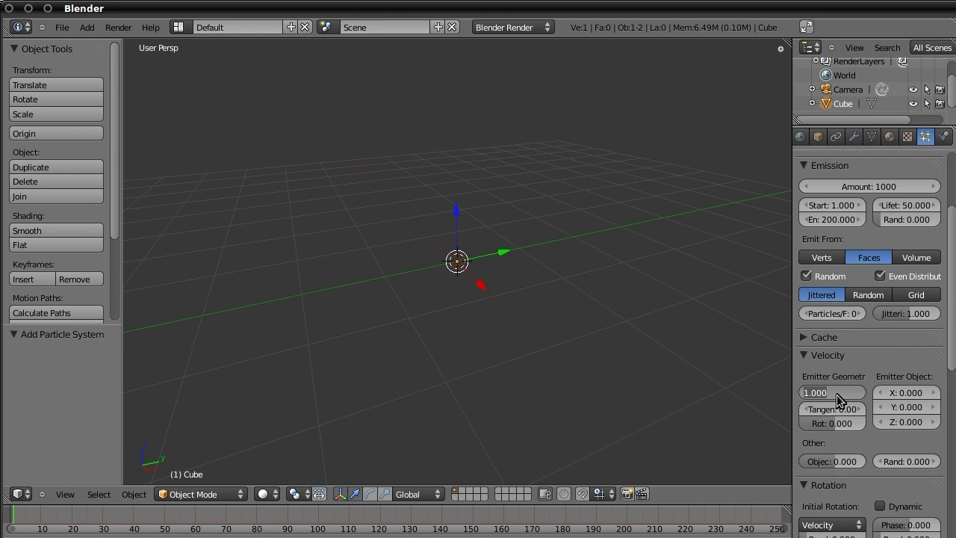
type("0")
key("Return")
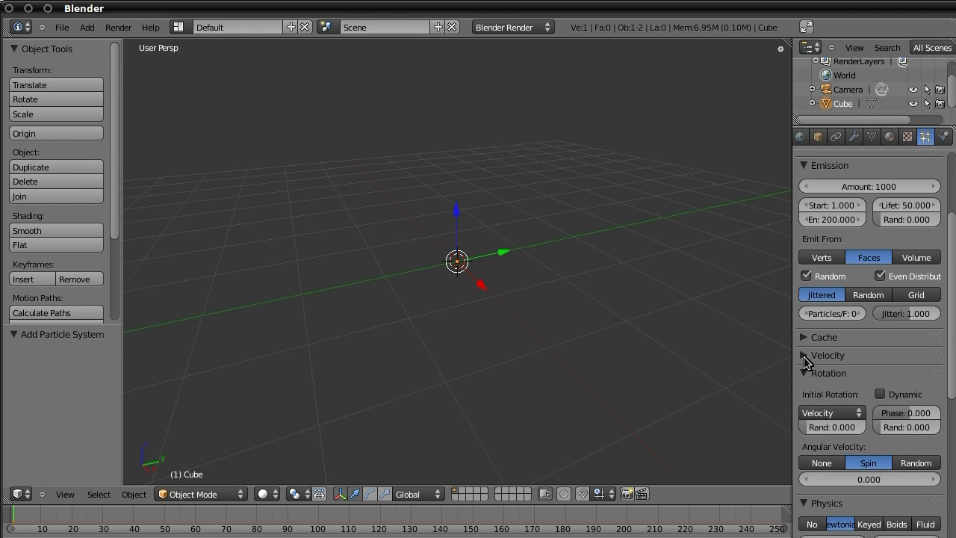
Set the gravity field weight of the particle system to 0
scroll(952, 312, "down", 1)
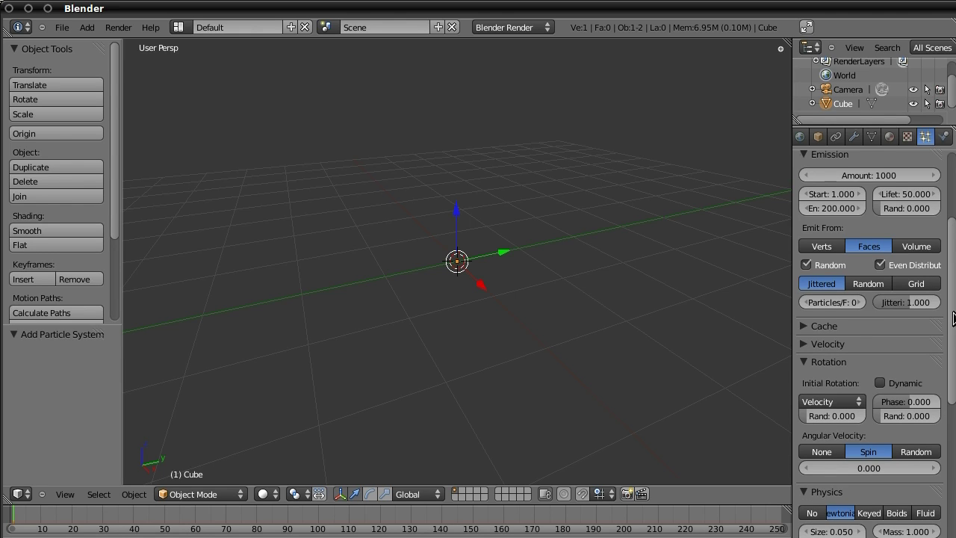
scroll(952, 319, "down", 10)
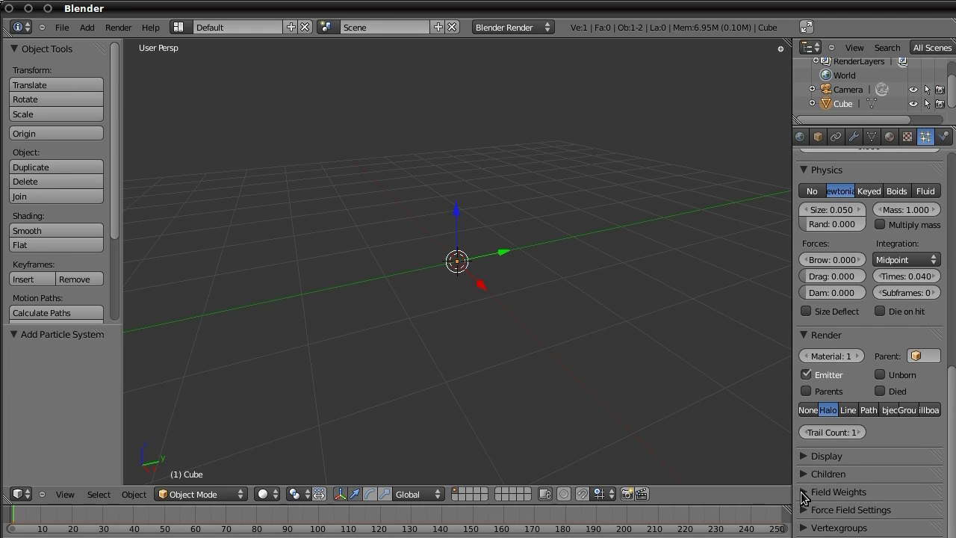
left_click(803, 493)
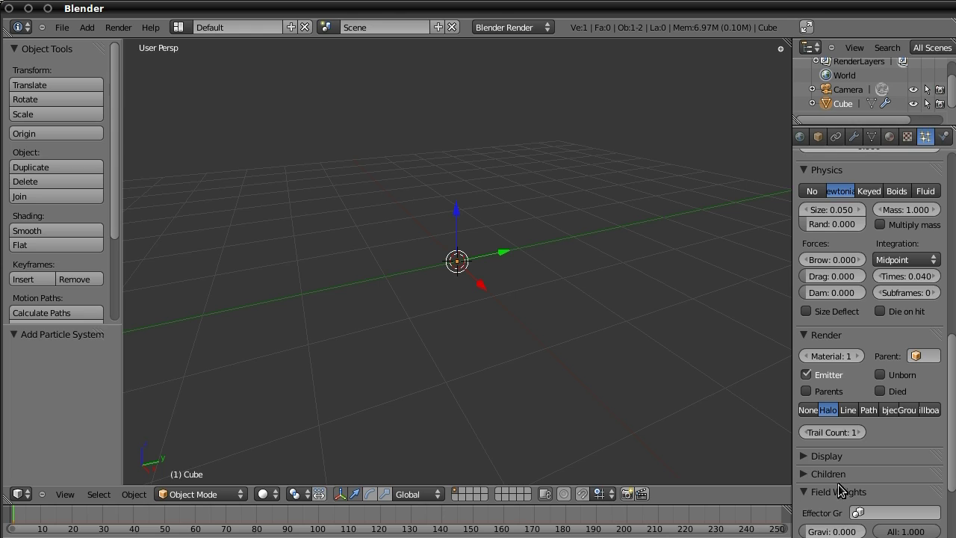
left_click(804, 491)
Set the particles to emit from vertices and turn off the random emission order
scroll(870, 343, "up", 10)
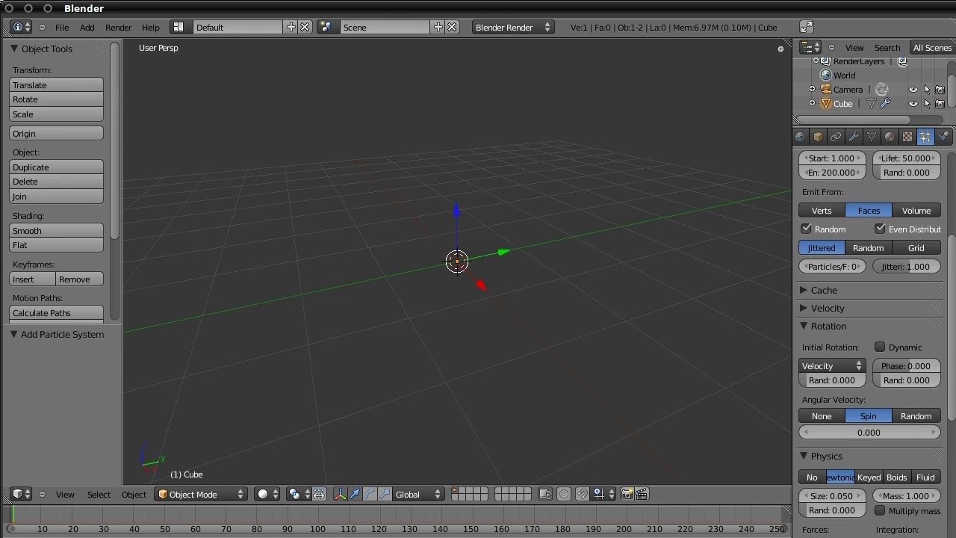
scroll(865, 254, "up", 2)
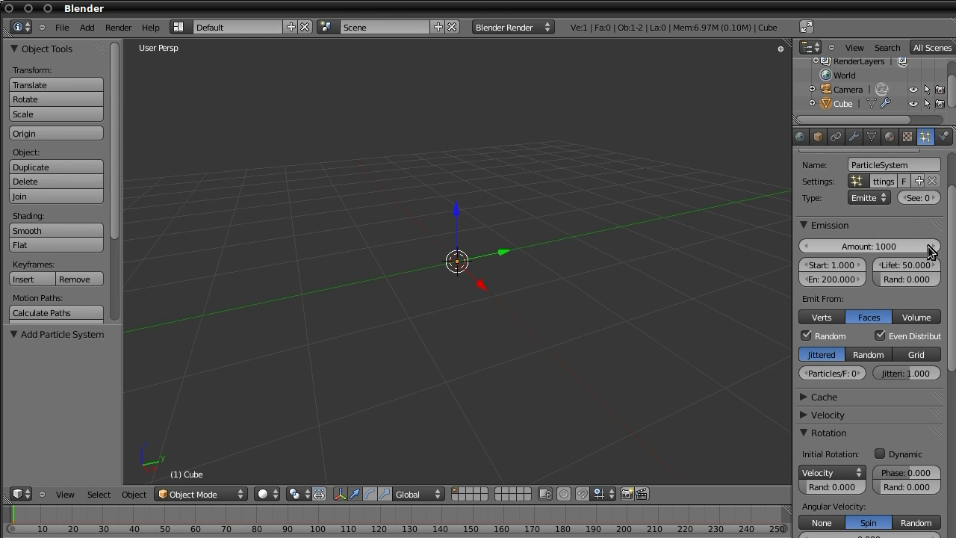
left_click(832, 319)
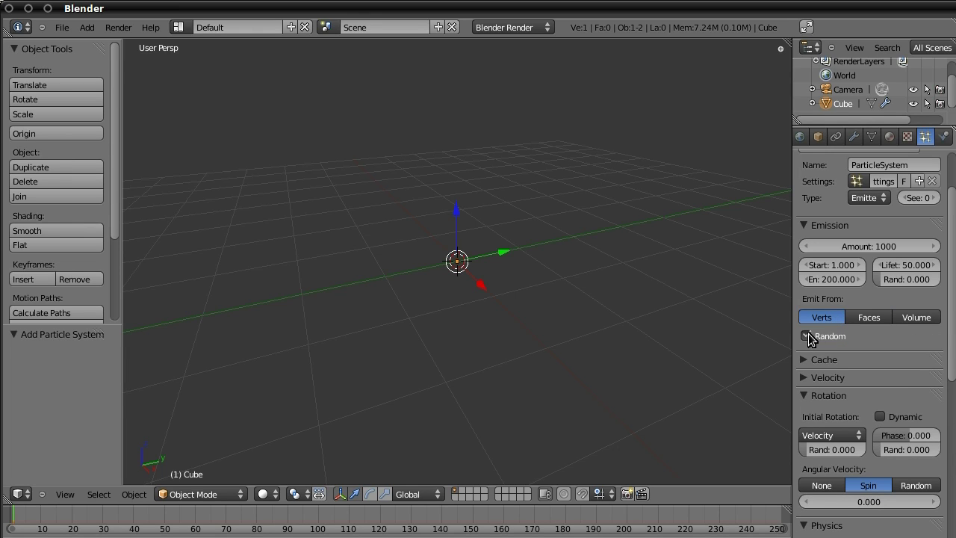
left_click(806, 335)
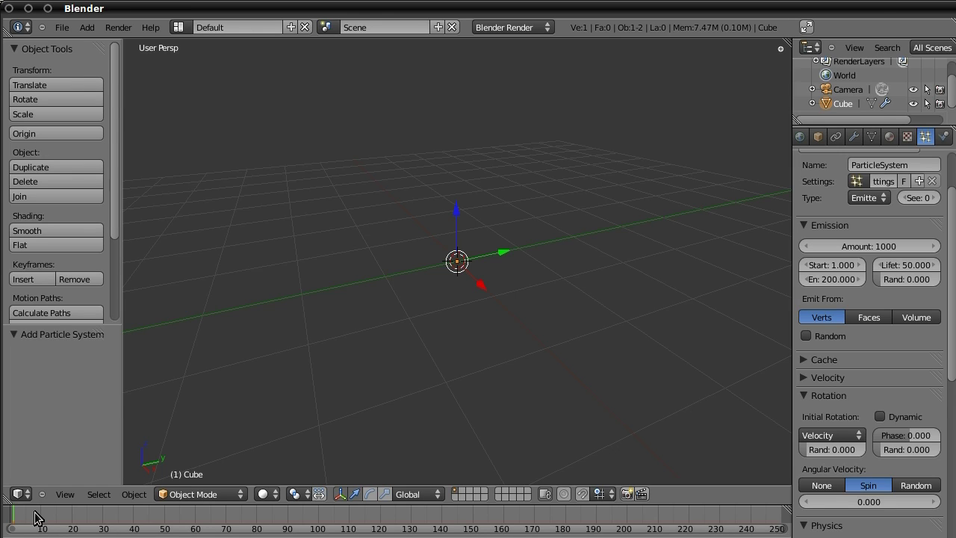
Play the animation to check the particle emission, and rewind to the start of the timeline
key("alt+a")
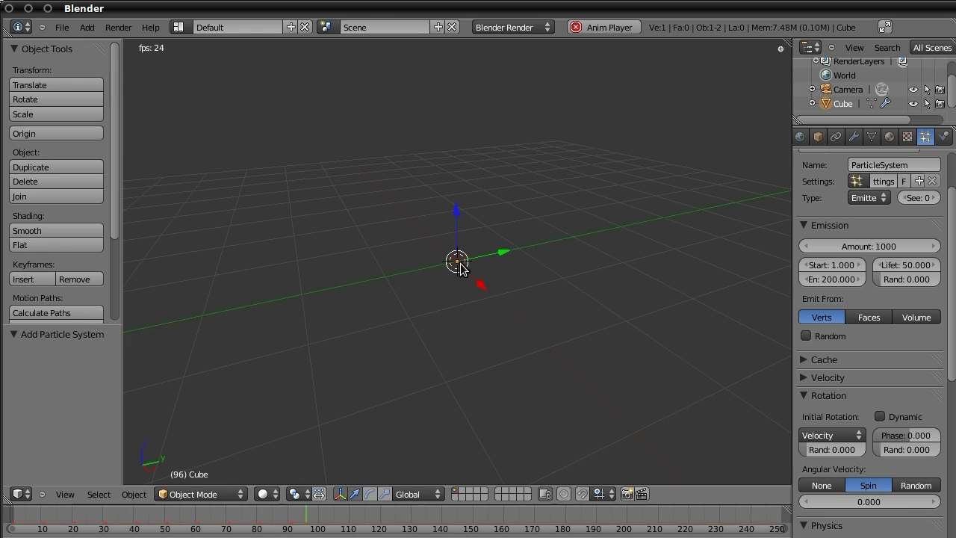
key("alt+a")
left_click(10, 523)
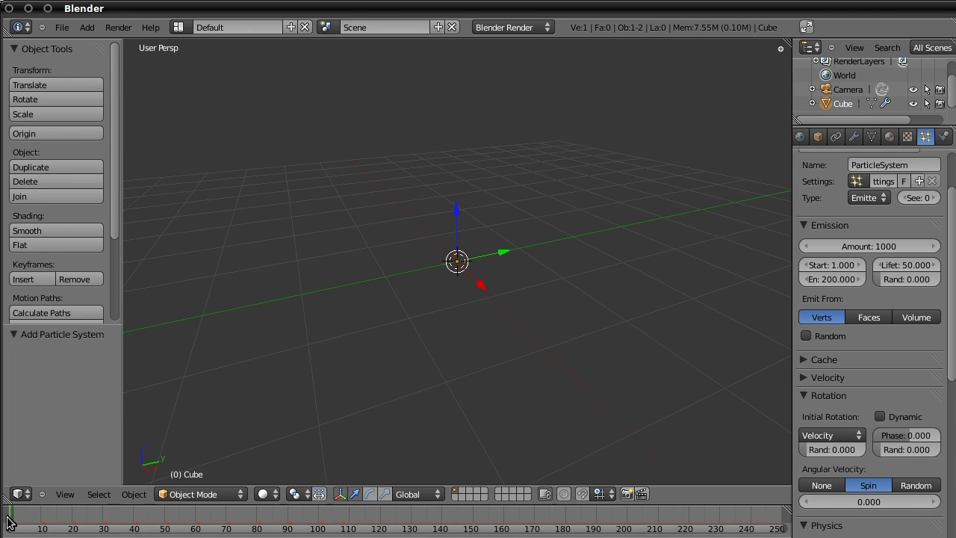
Insert a keyframe for the emitter's starting position at frame 1
left_click(13, 522)
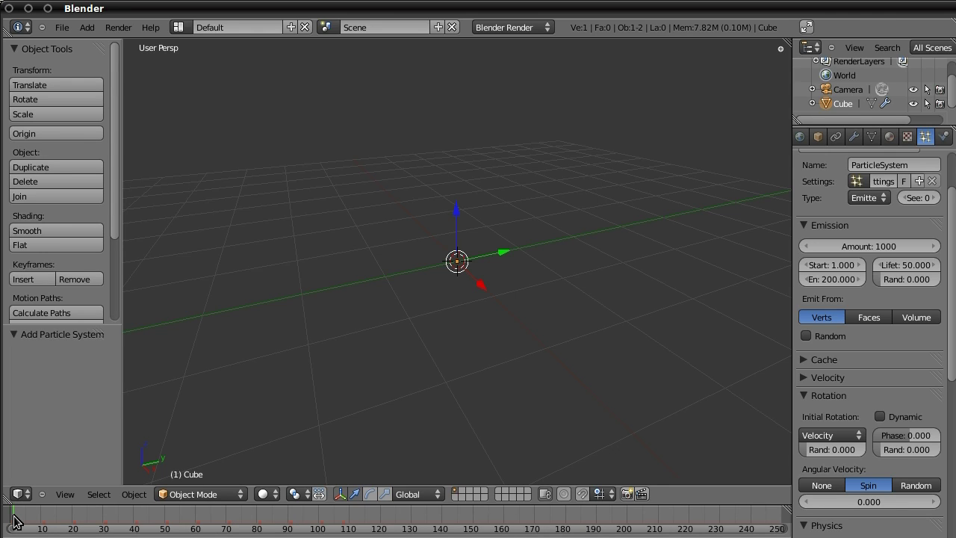
key("i")
left_click(461, 261)
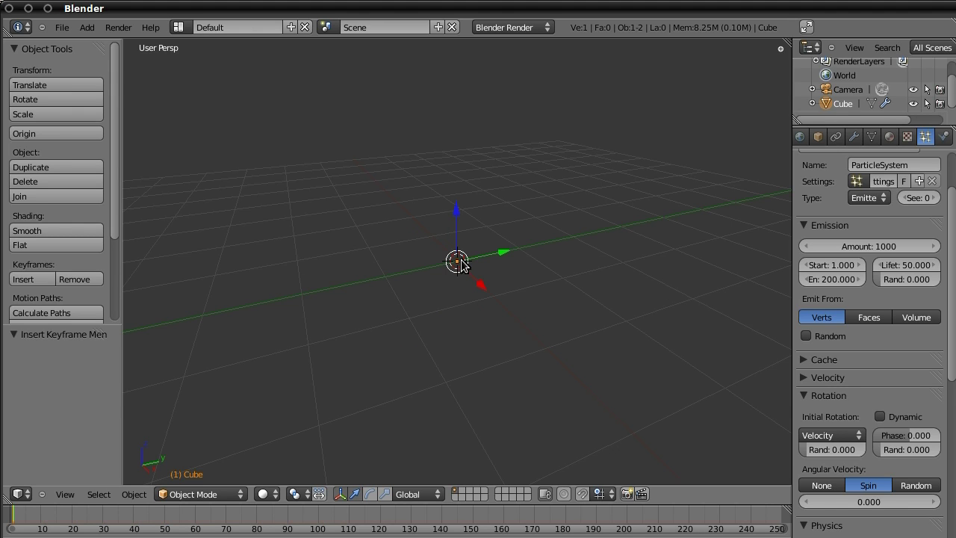
At frame 120, move the emitter about 3.85 in X, 3.22 in Y and -2.46 in Z, and insert a Location keyframe
middle_click_drag(512, 338, 537, 366)
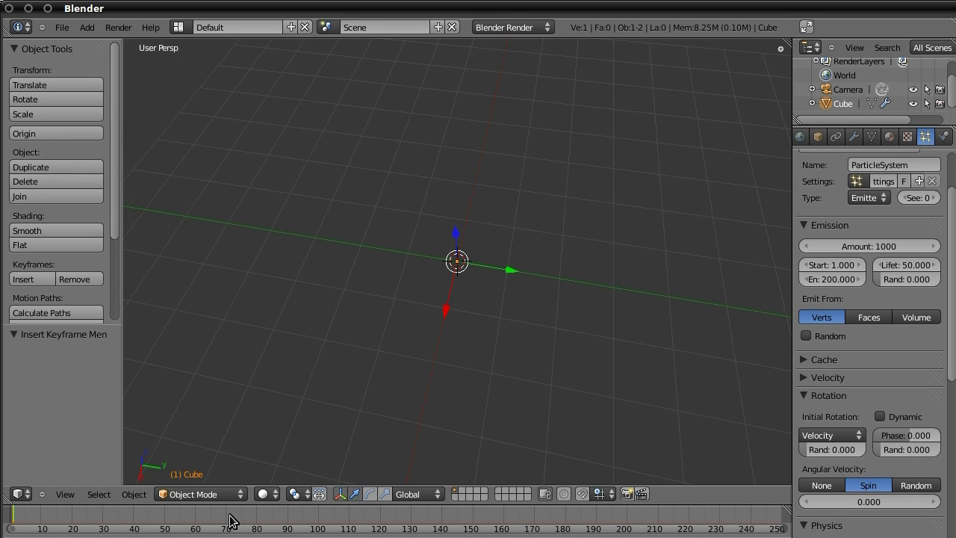
left_click(379, 520)
scroll(527, 334, "down", 3)
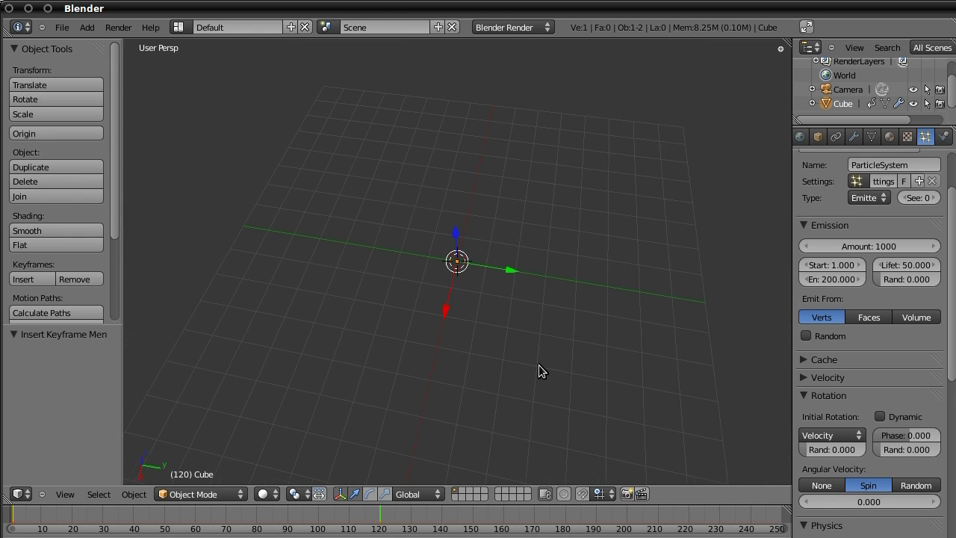
key("g")
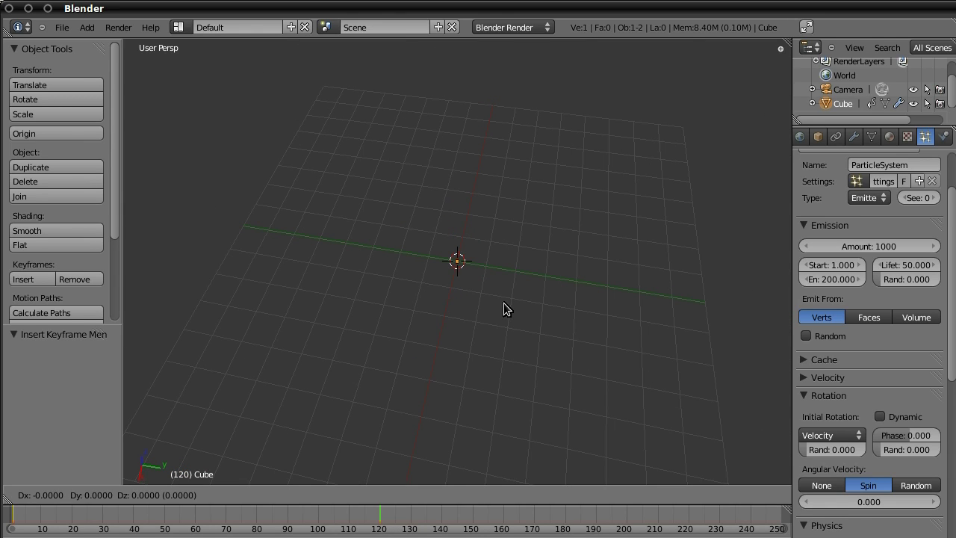
left_click(575, 449)
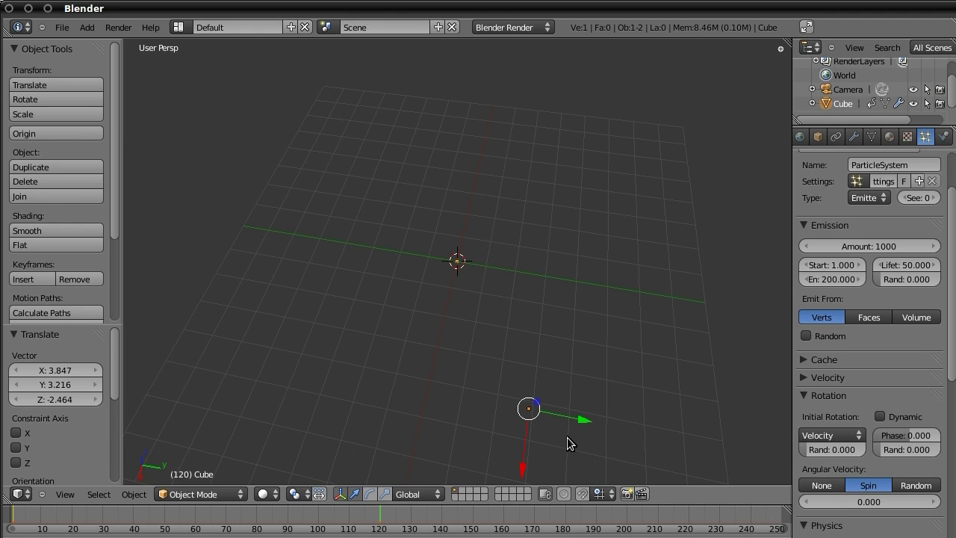
key("i")
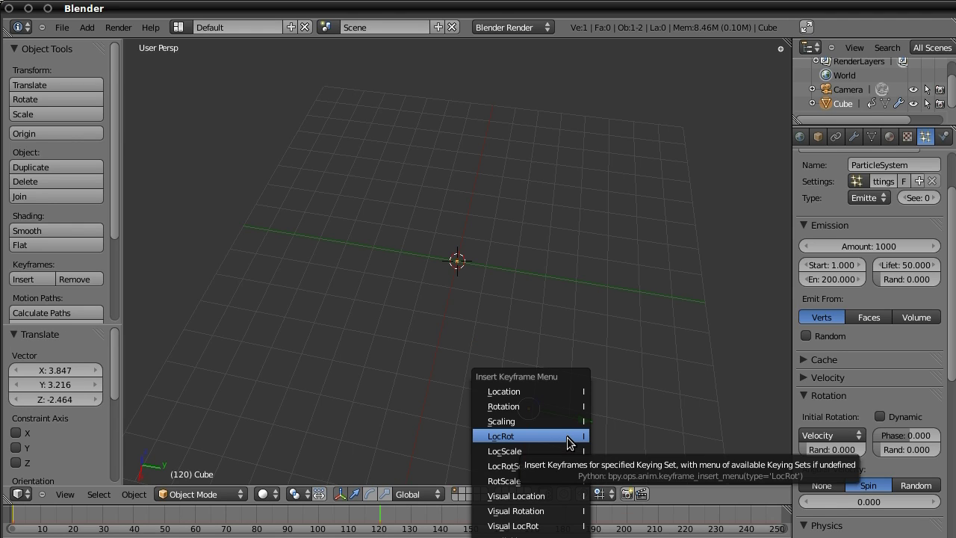
left_click(540, 392)
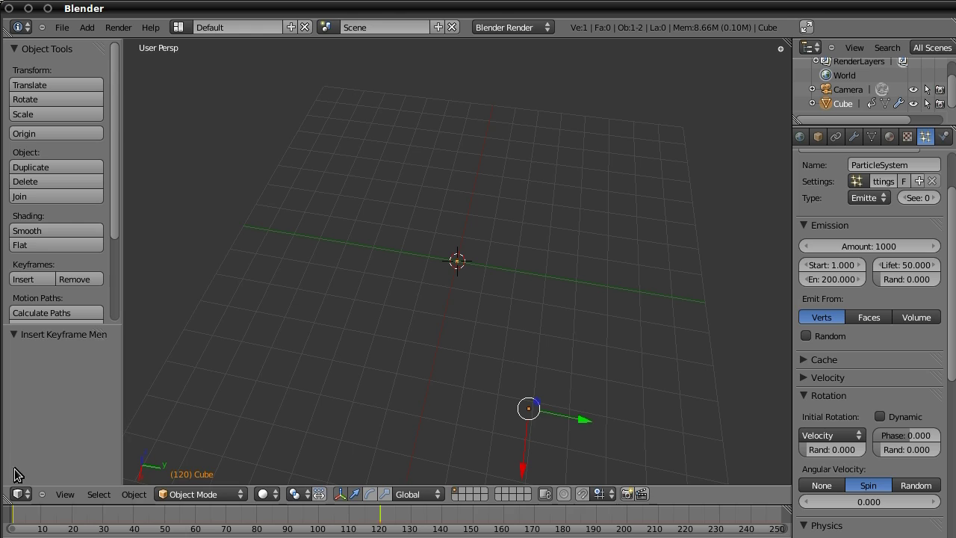
Play and scrub through the animation to examine the particle trail, including from the camera view
left_click(11, 515)
key("alt+a")
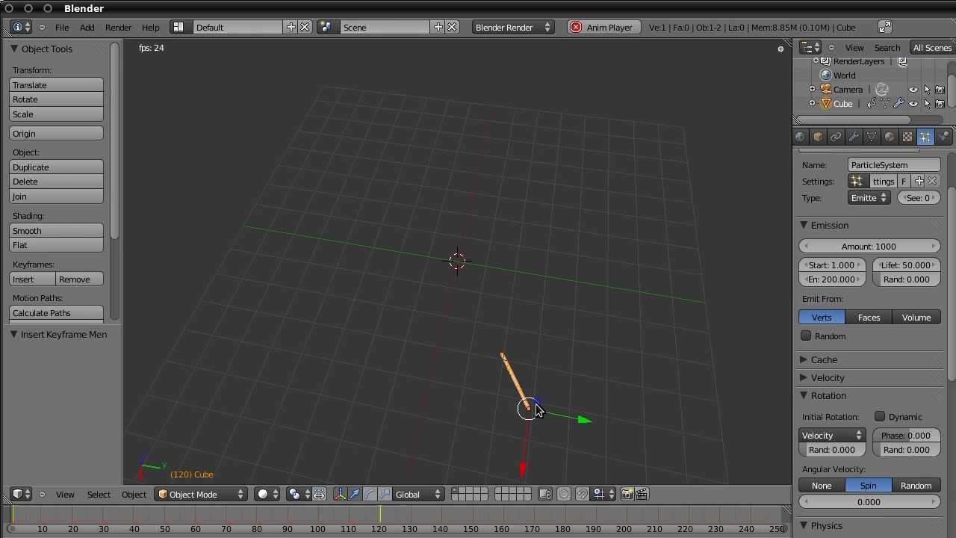
key("alt+a")
left_click_drag(352, 512, 249, 530)
middle_click_drag(569, 348, 655, 204)
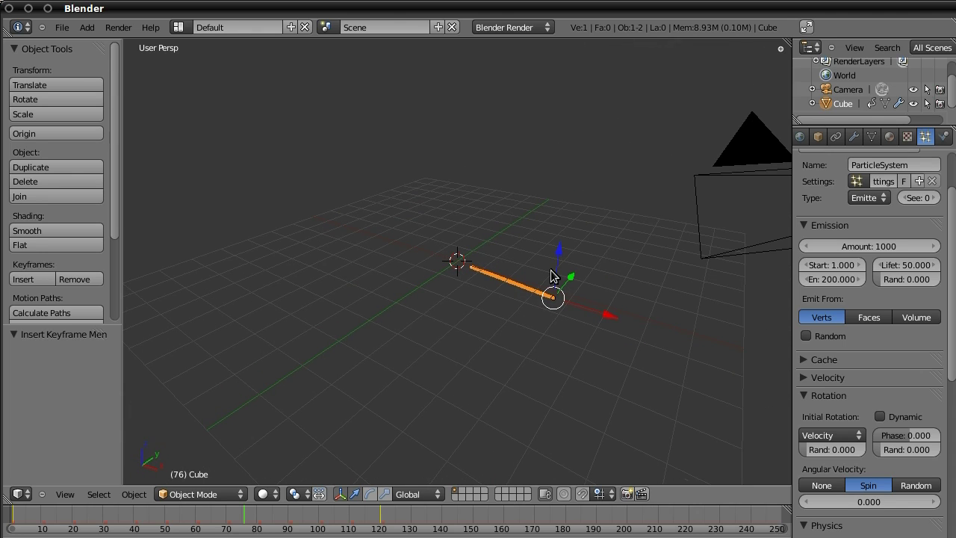
key("KP_0")
left_click_drag(112, 523, 255, 520)
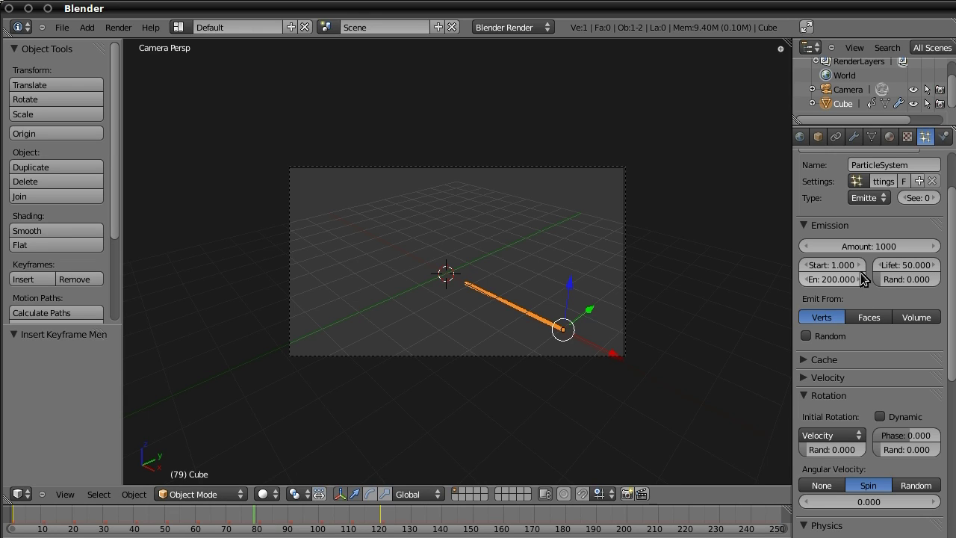
Set the particle emission's end frame to 120
left_click(833, 281)
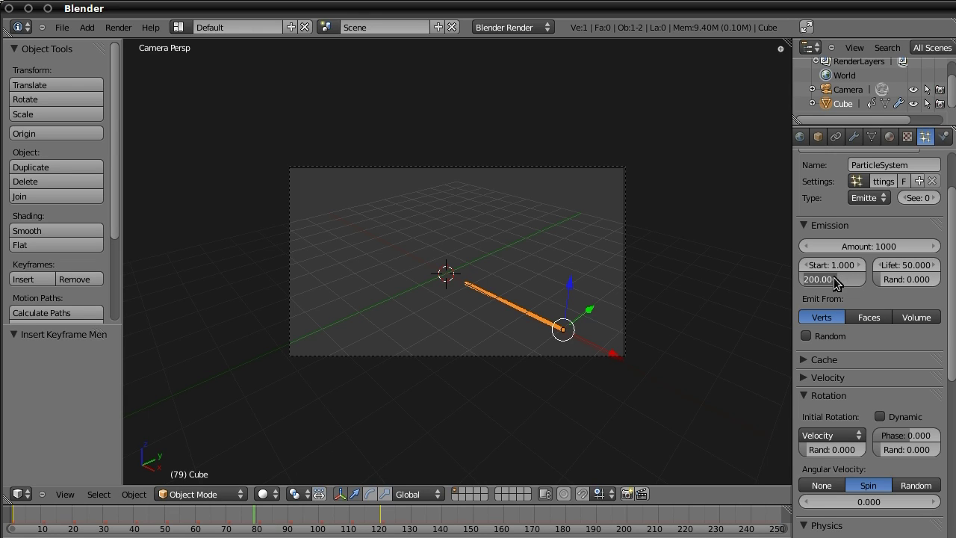
type("120")
key("Return")
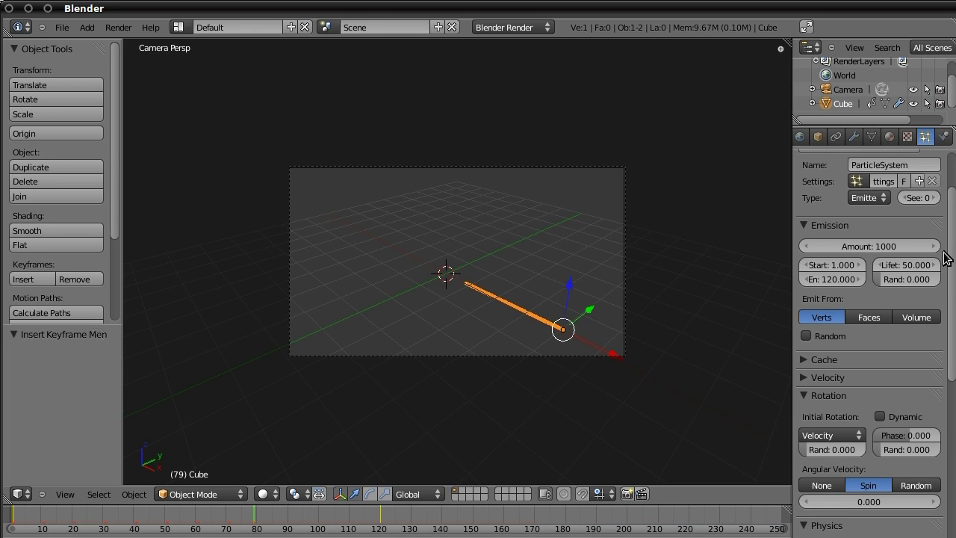
Disable rendering of the emitter in the particle render settings and collapse the open particle setting sections
left_click(808, 229)
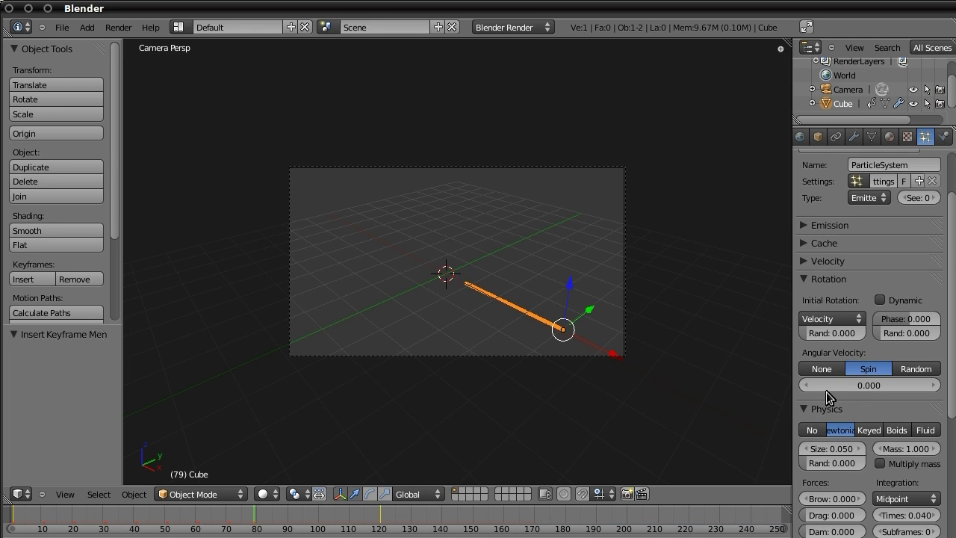
left_click(805, 408)
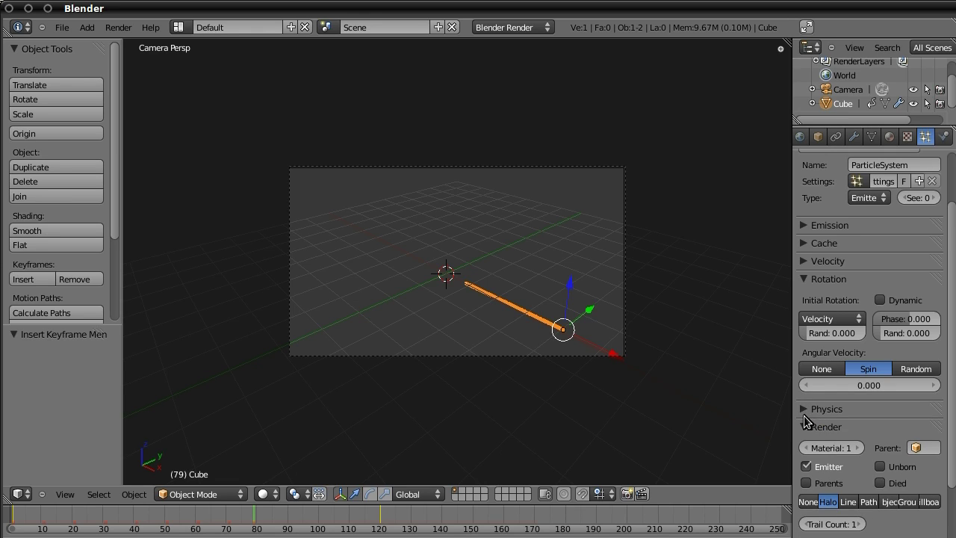
left_click(807, 281)
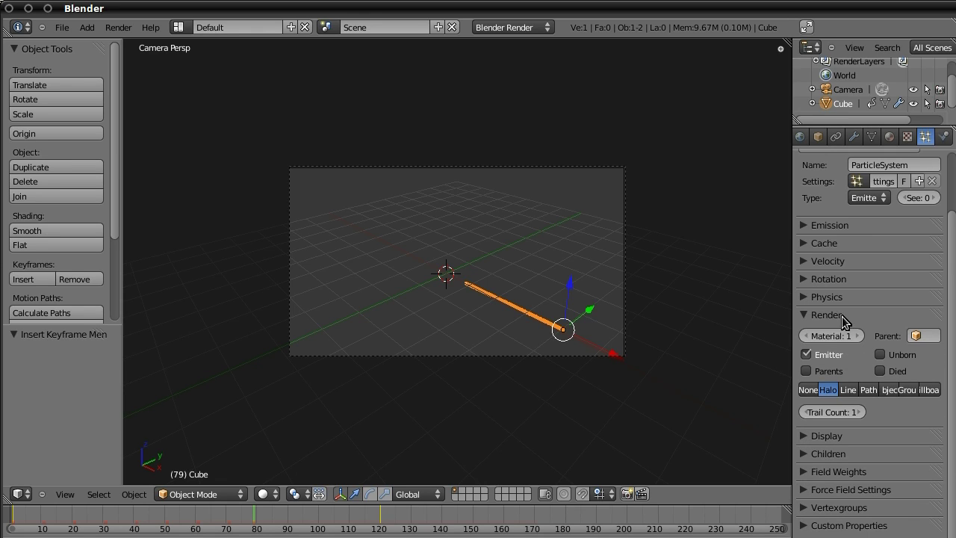
left_click(806, 355)
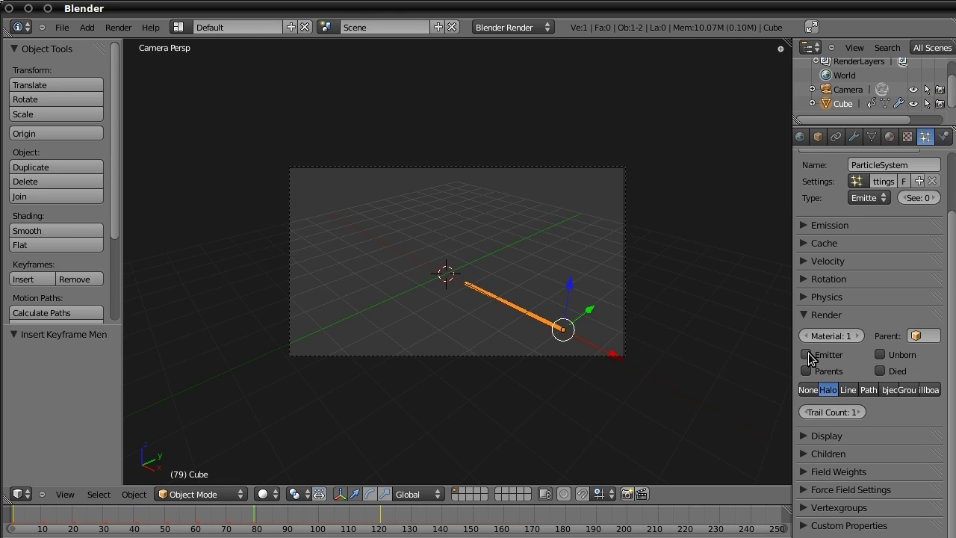
left_click(808, 314)
scroll(873, 136, "up", 2)
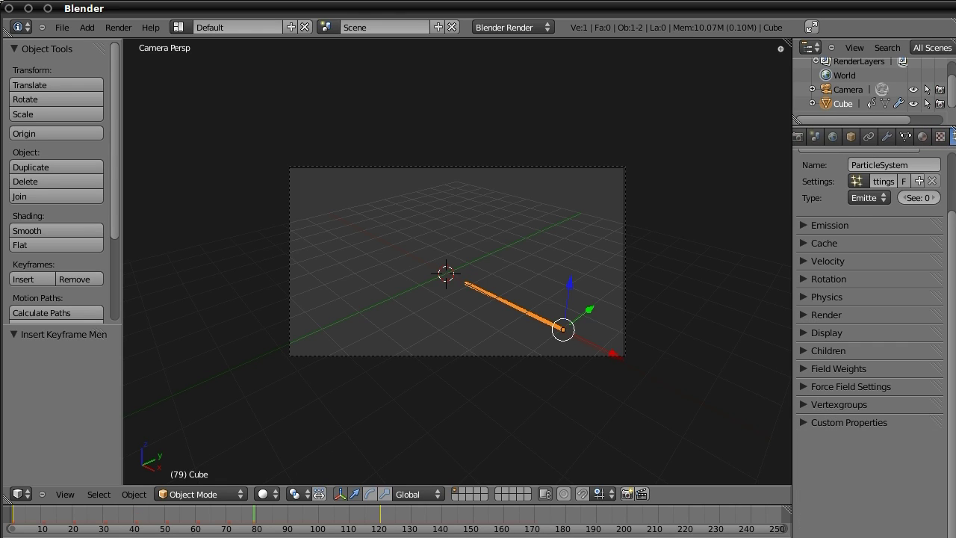
Set the world's horizon color to black
left_click(832, 136)
left_click(819, 387)
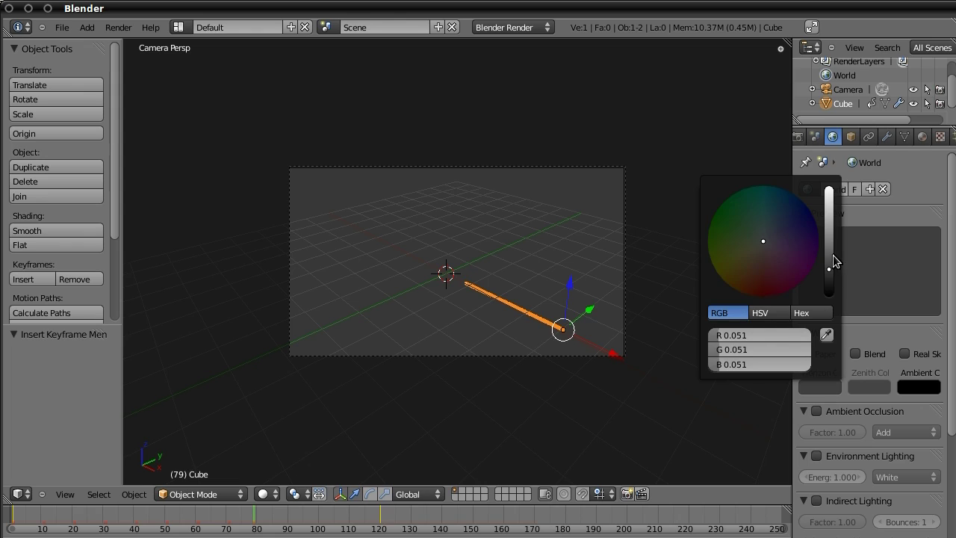
left_click(832, 262)
scroll(923, 142, "down", 2)
Change the emitter's material type to Halo and set the halo size to 0.1
left_click(890, 135)
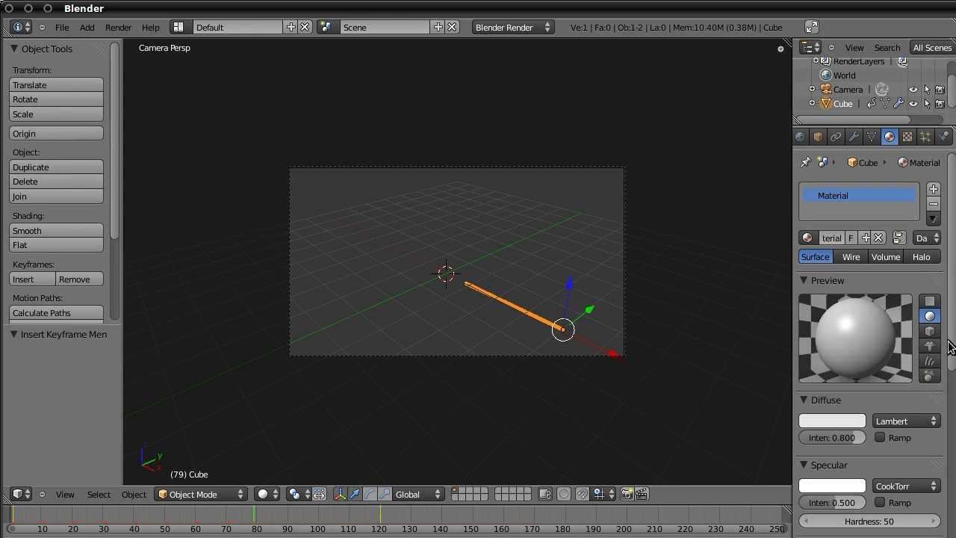
left_click(920, 256)
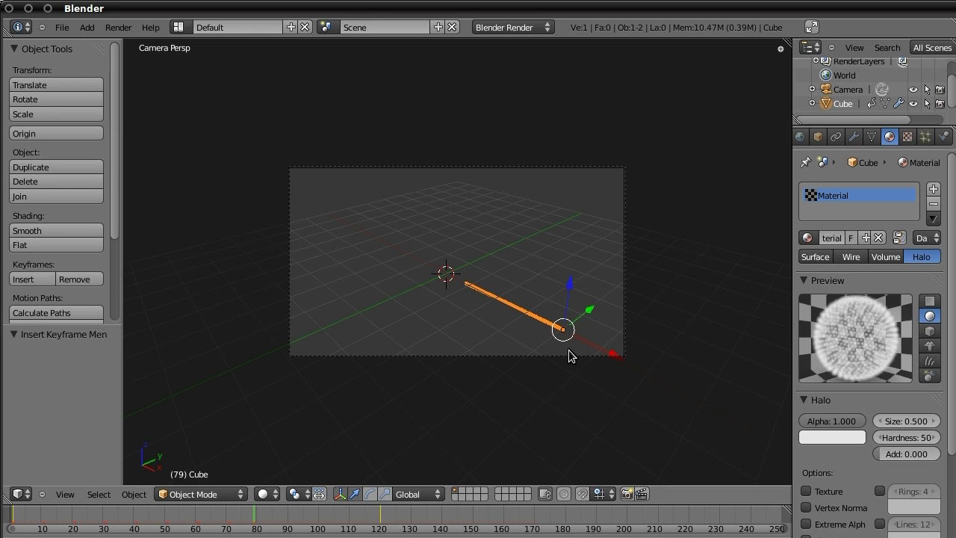
left_click(906, 418)
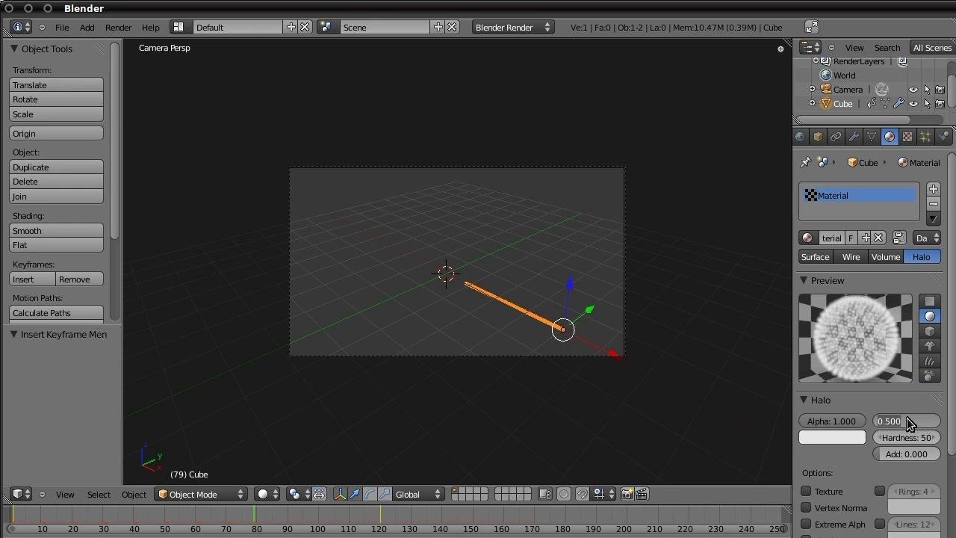
type("0.1")
key("Return")
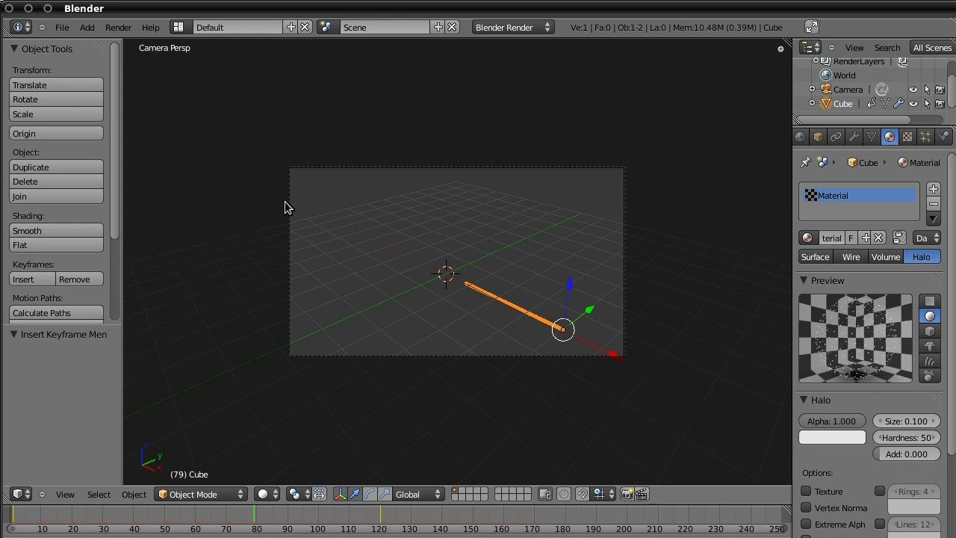
Test-render frames 79 and 78 to examine the halo streak along the particle trail
left_click(118, 28)
left_click(123, 38)
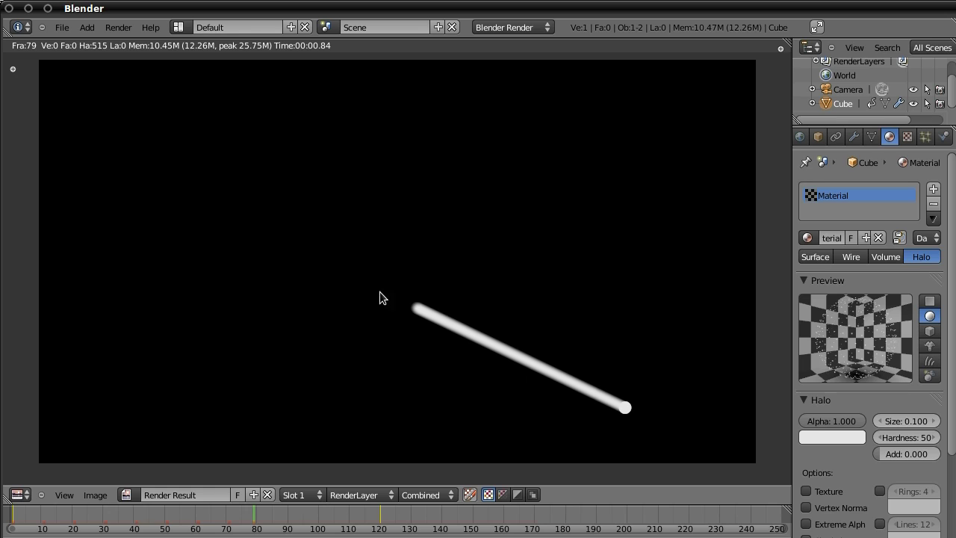
key("Escape")
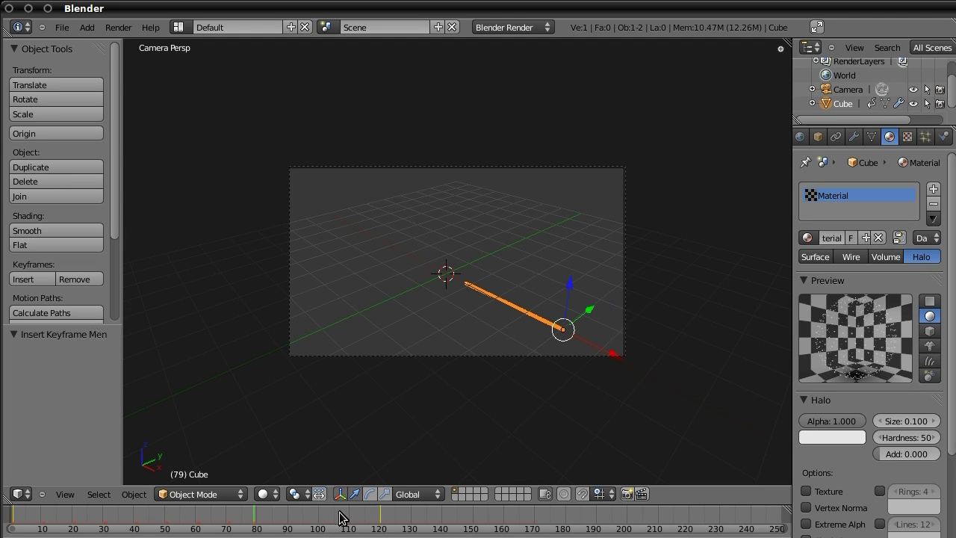
left_click(251, 515)
left_click(118, 27)
left_click(129, 39)
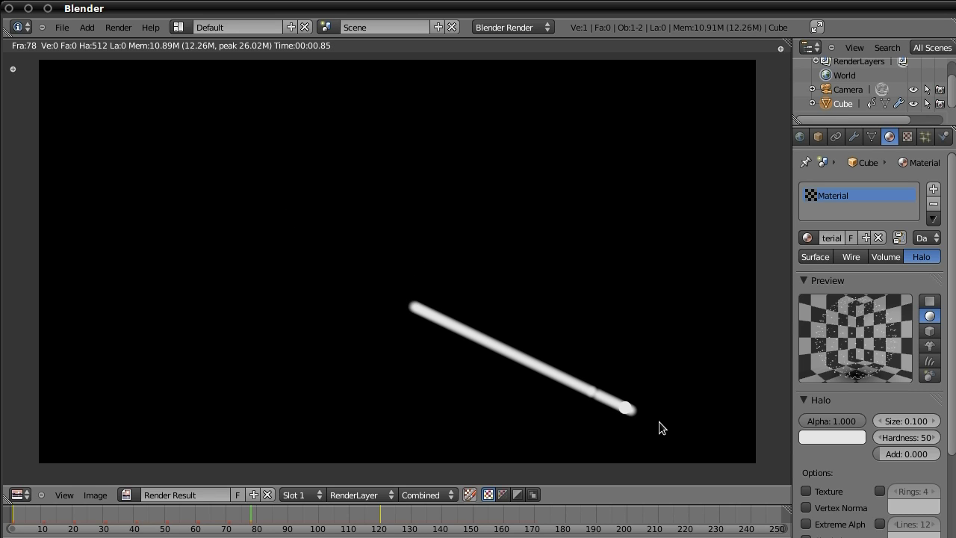
key("Escape")
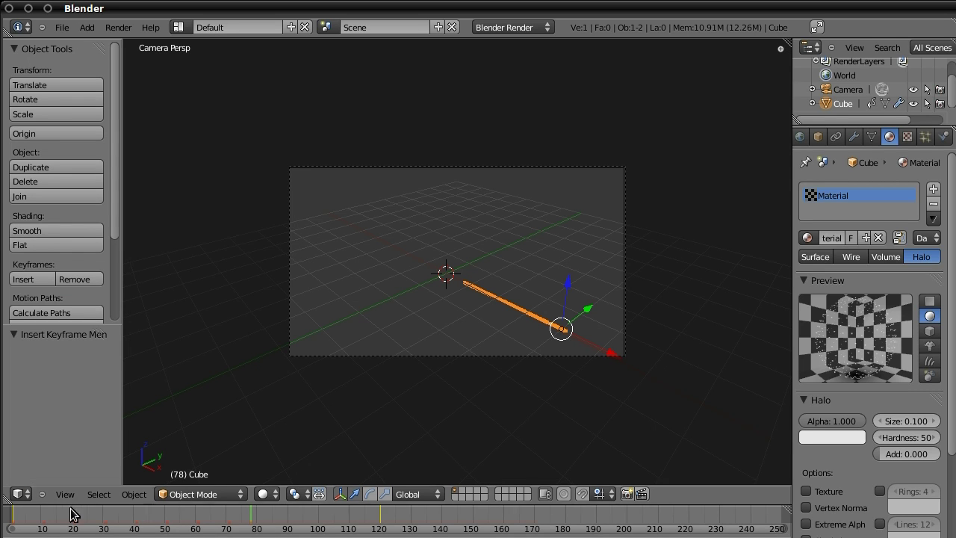
Scrub through the animation from frame 1 with the particle cache settings expanded, and set the cache step to 1
left_click(15, 513)
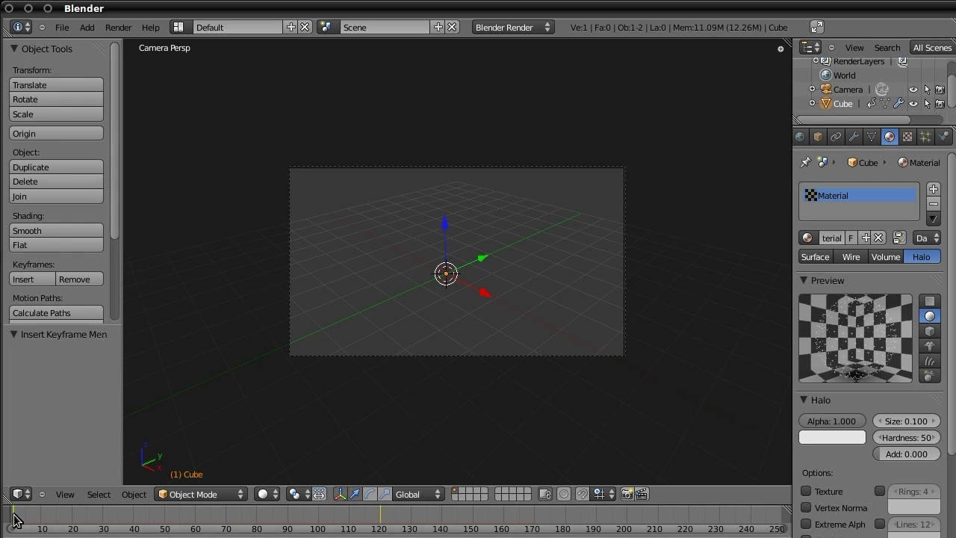
left_click(924, 137)
left_click(807, 311)
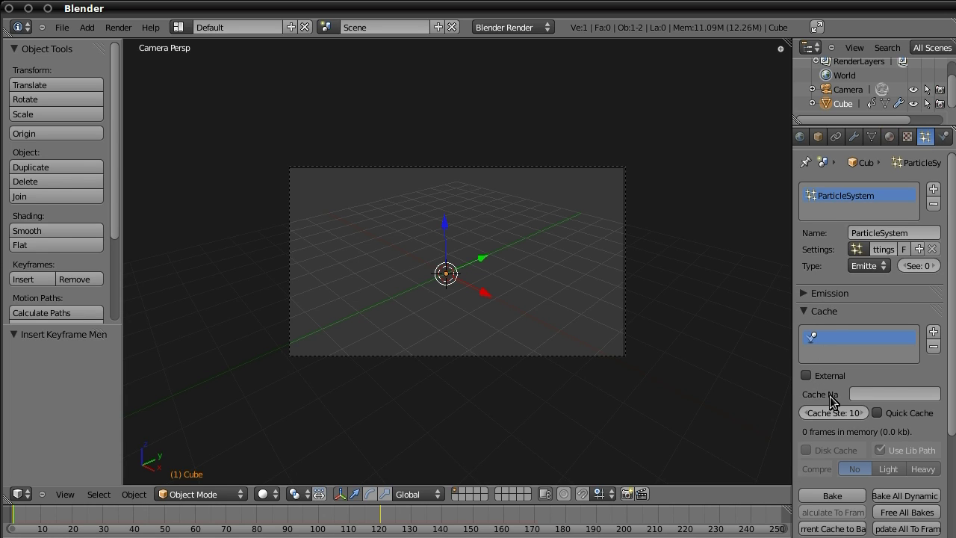
left_click_drag(397, 508, 276, 518)
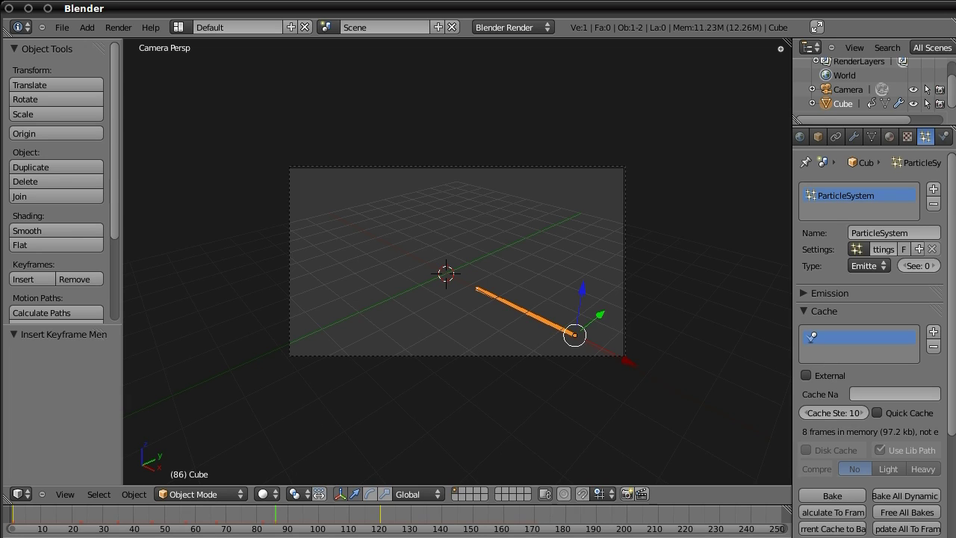
left_click(80, 522)
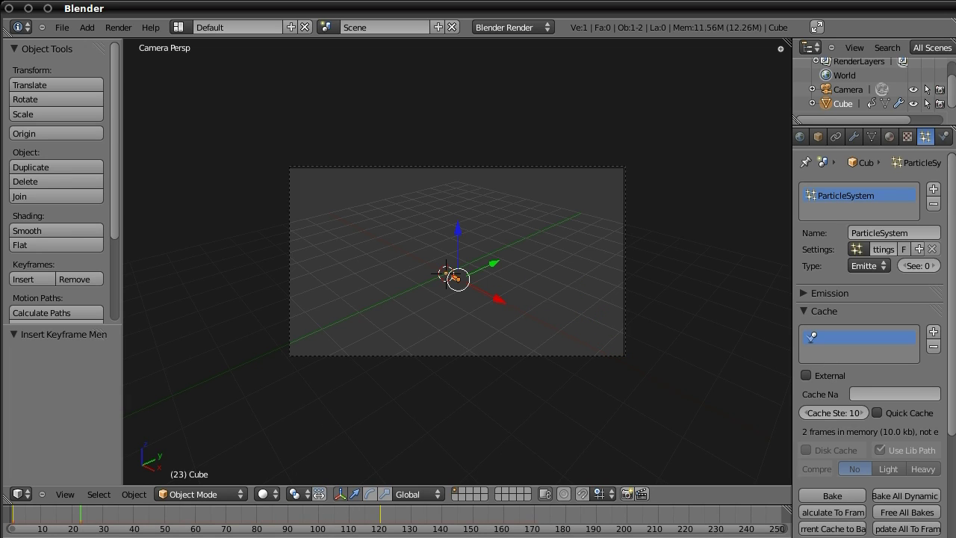
left_click(831, 413)
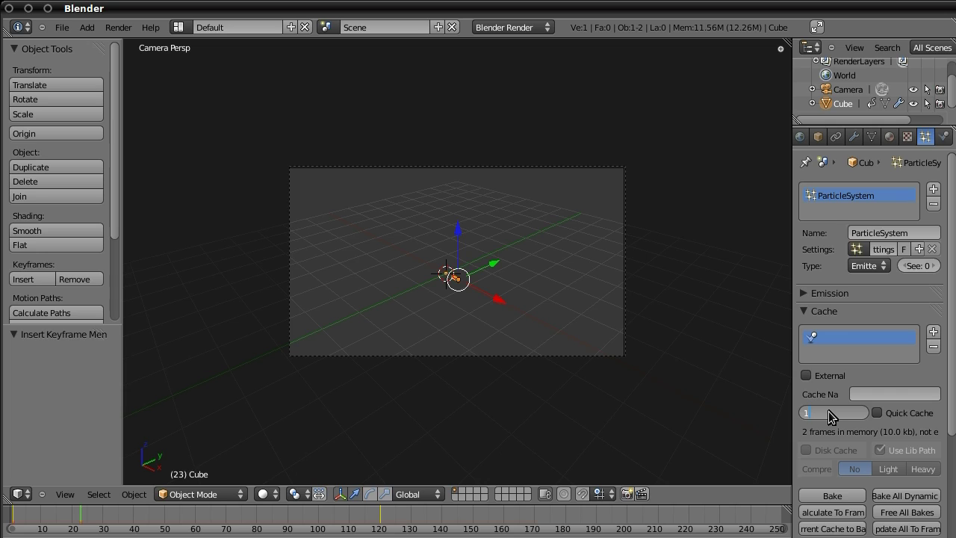
key("Return")
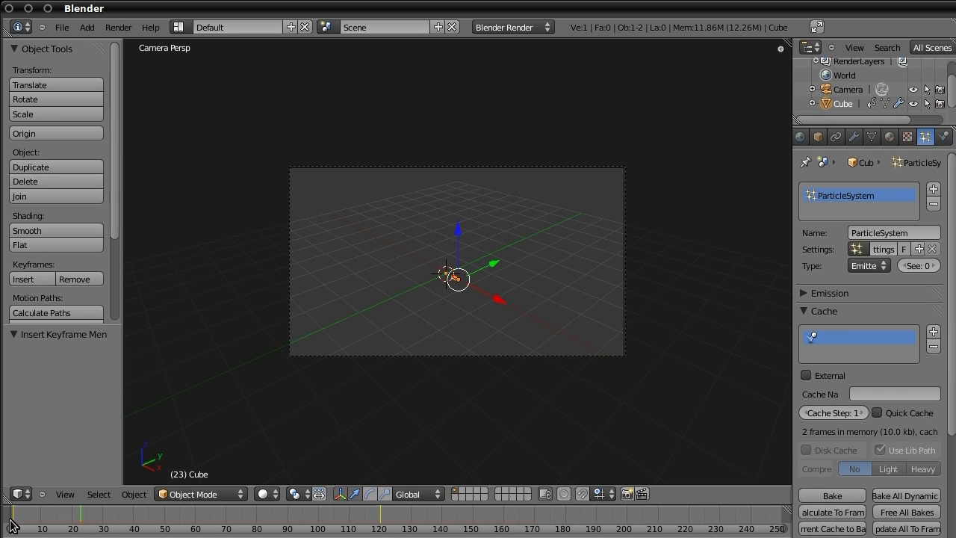
Play the animation from the start to rebuild the particle cache, and test-render the streak at frame 80
key("alt+a")
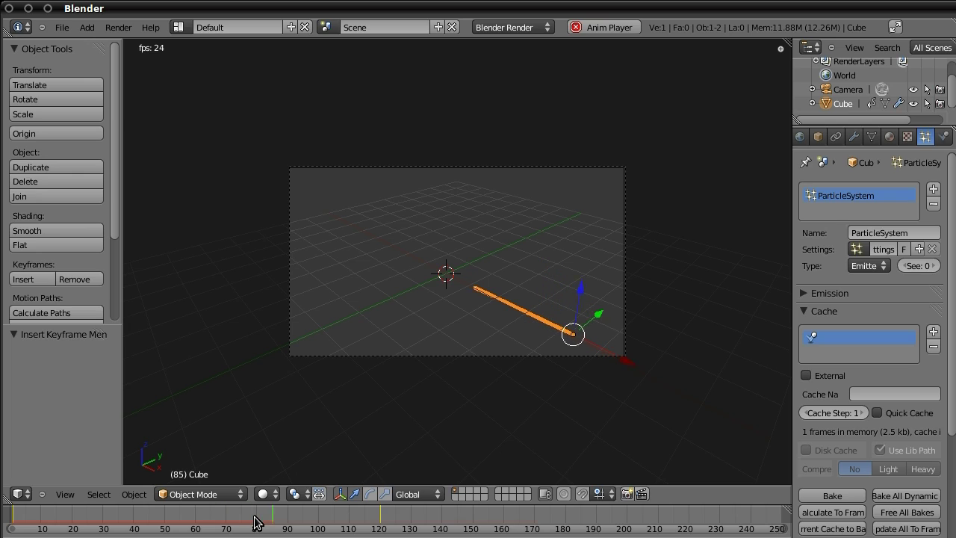
key("alt+a")
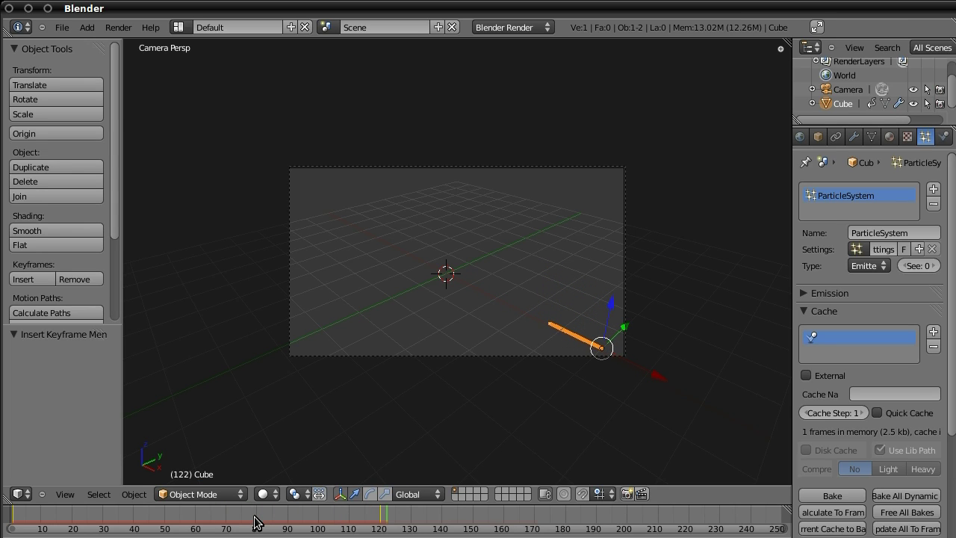
left_click_drag(266, 518, 257, 520)
left_click(123, 29)
left_click(122, 39)
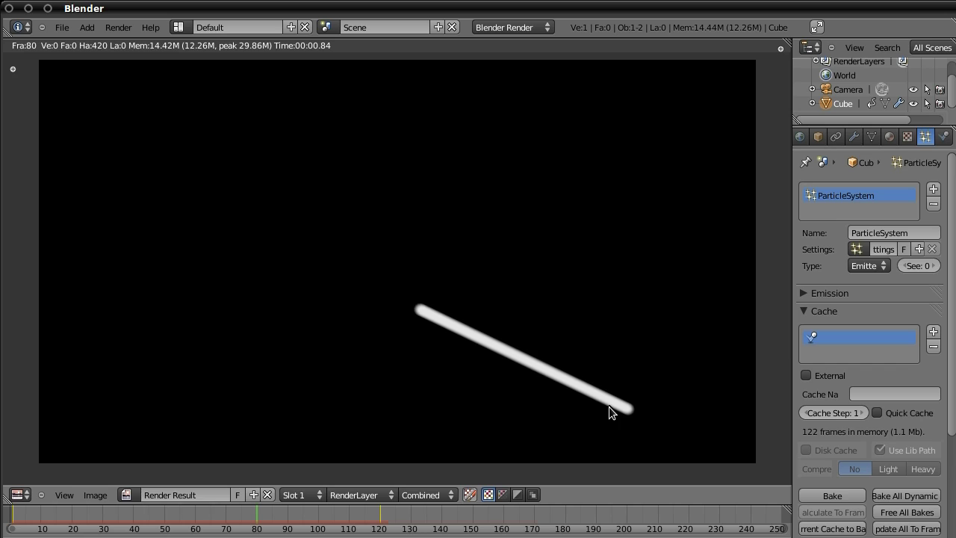
key("Escape")
Set the halo material's color to black, with RGB values of 0
left_click(889, 137)
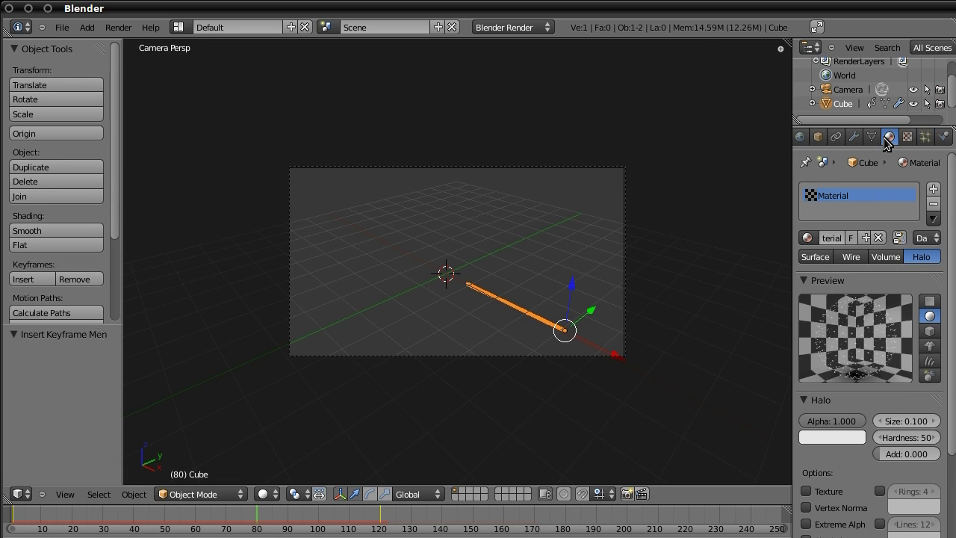
scroll(949, 380, "down", 2)
scroll(862, 342, "down", 2)
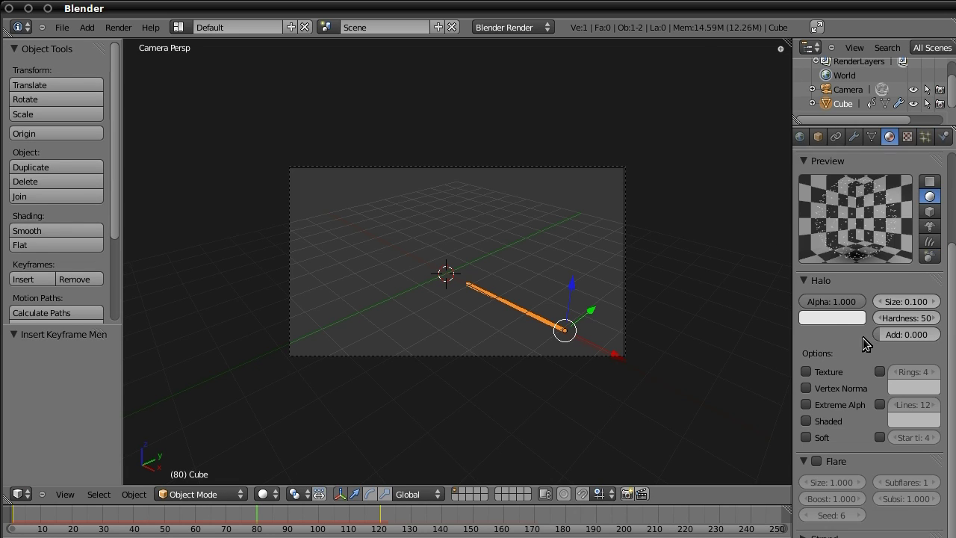
left_click(831, 318)
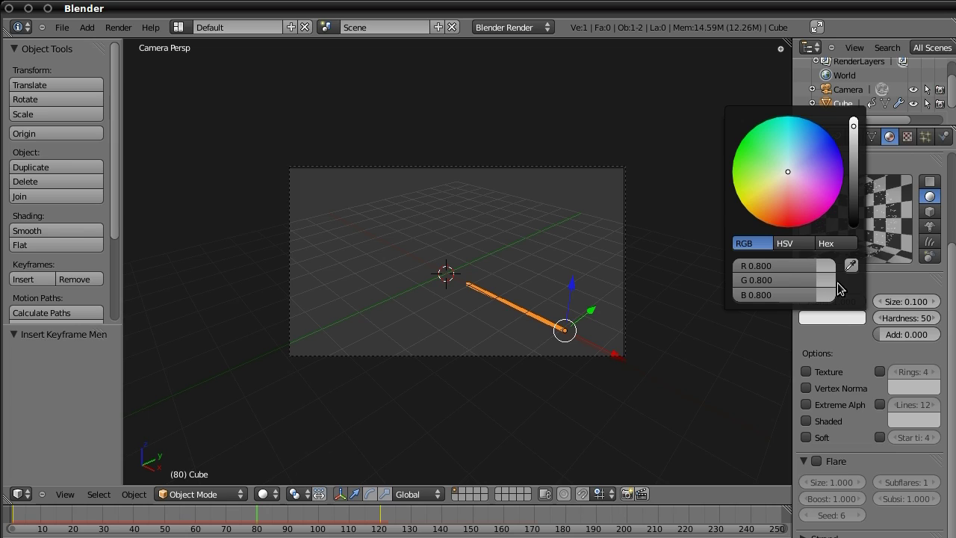
left_click(852, 166)
left_click_drag(852, 166, 858, 232)
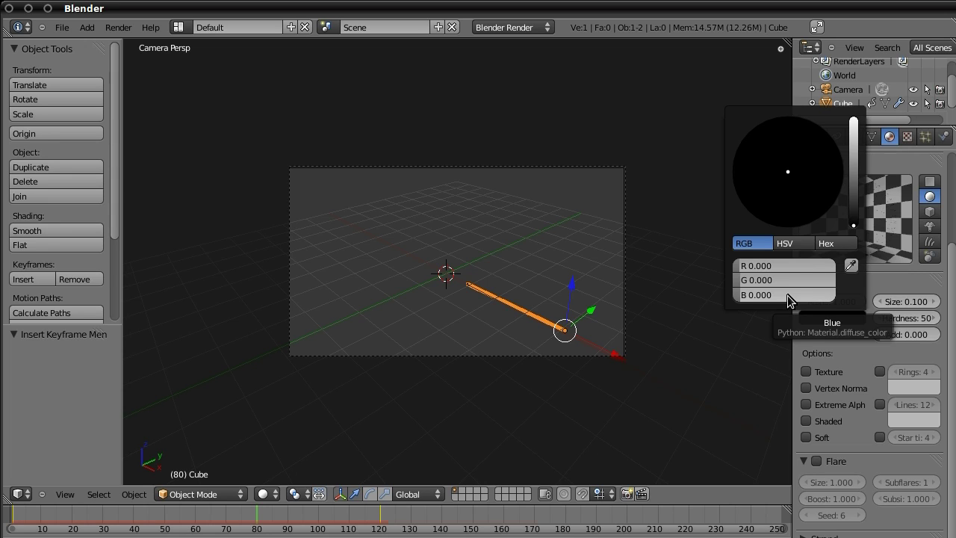
Set the halo material's texture type to Blend and enable its color ramp
left_click(907, 137)
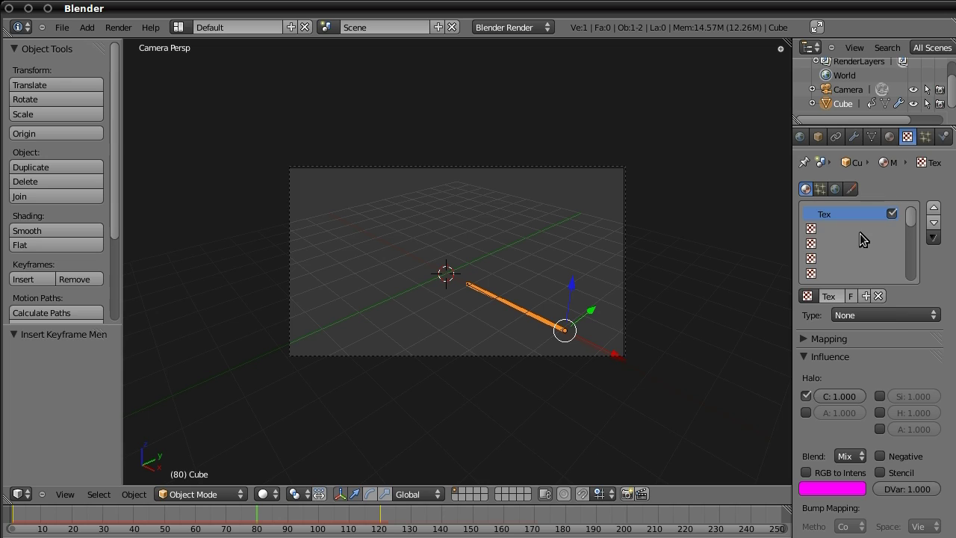
left_click(900, 317)
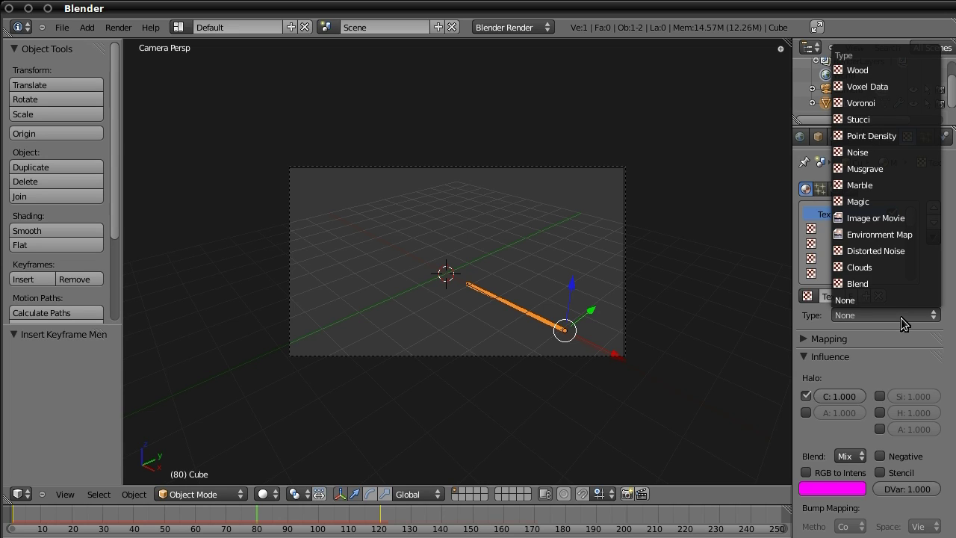
left_click(874, 283)
left_click_drag(952, 309, 953, 401)
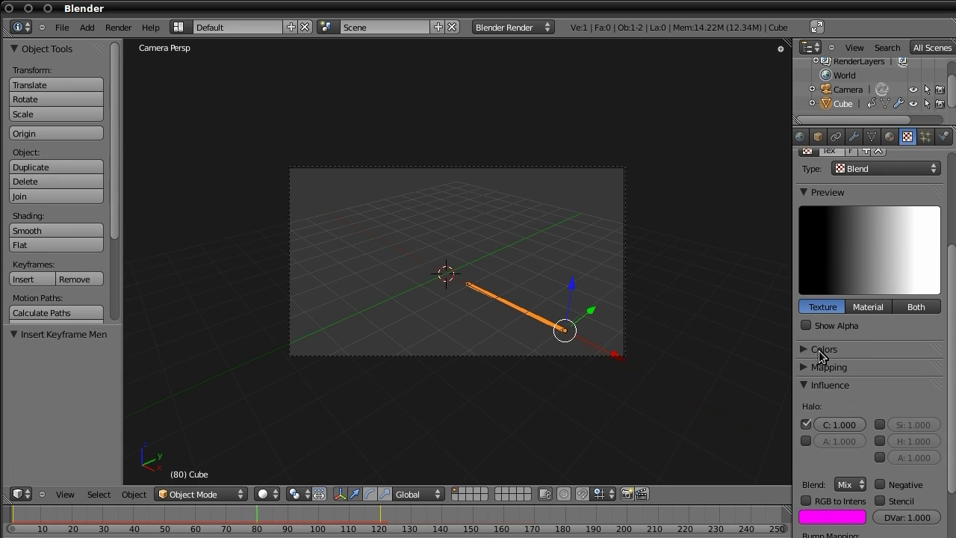
left_click(818, 350)
left_click(806, 369)
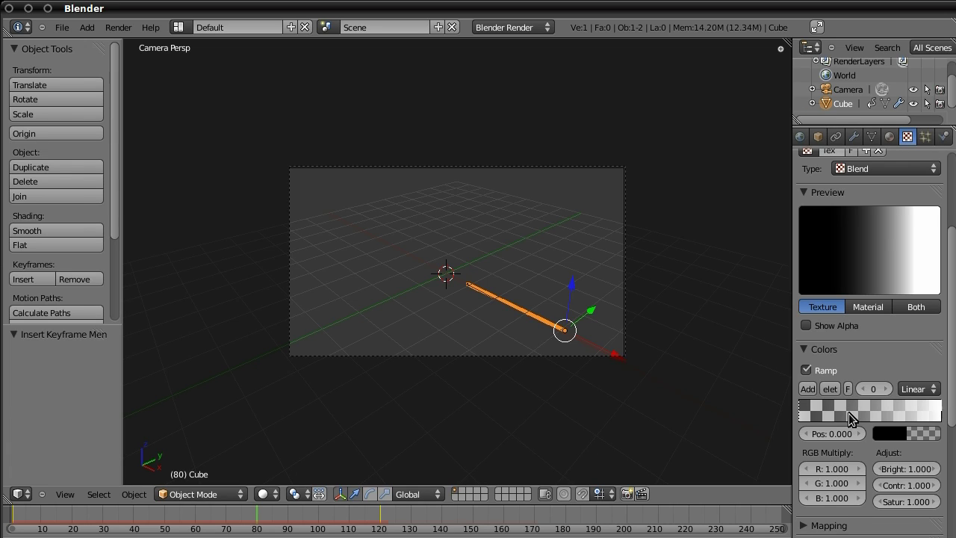
Check the halo color, then swap the Blend ramp's stops and make the opaque stop at position 0 blue
left_click(889, 136)
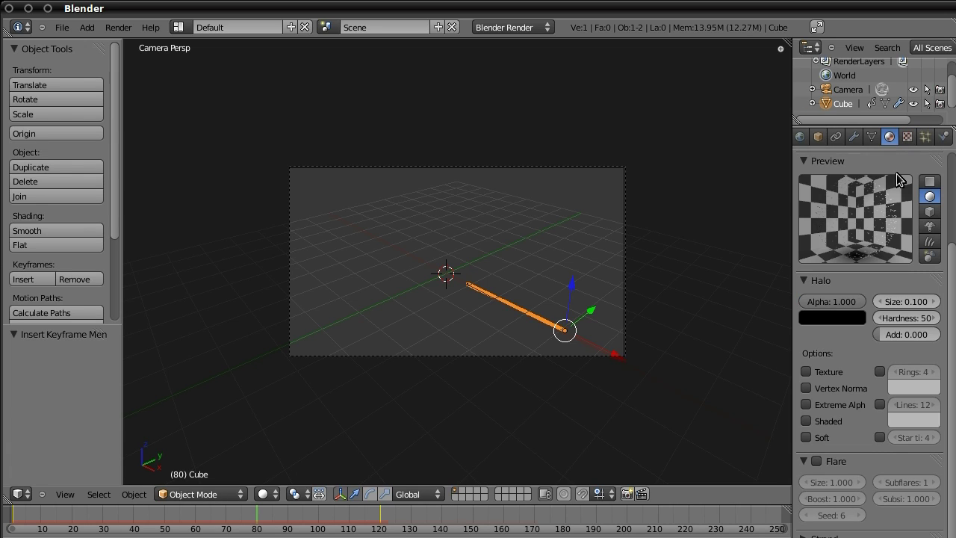
left_click(854, 327)
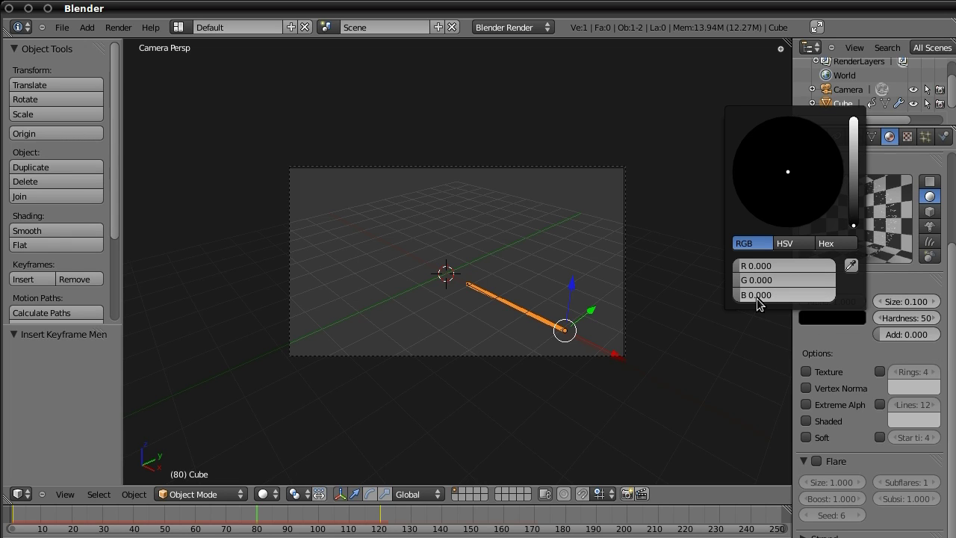
left_click(906, 137)
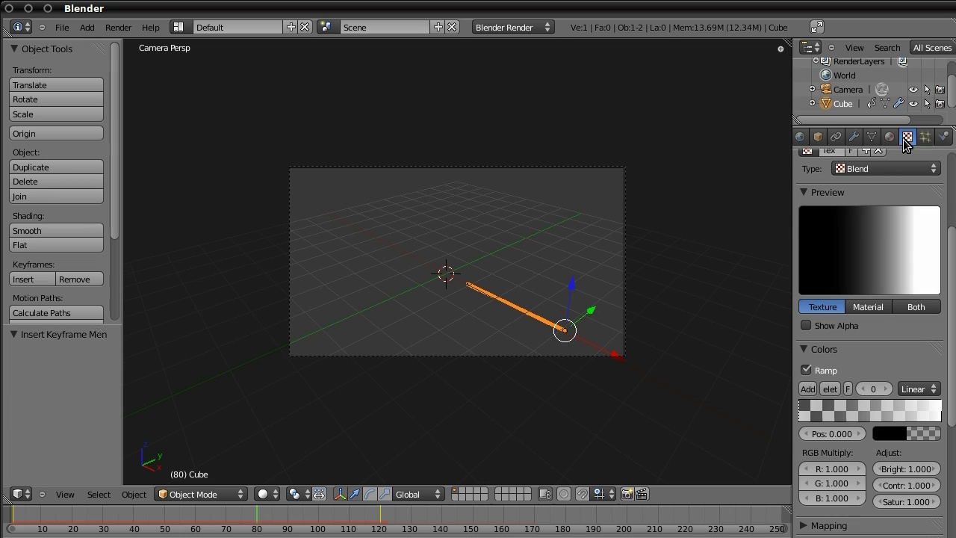
mouse_move(938, 415)
left_mouse_down()
mouse_move(813, 418)
mouse_move(950, 417)
left_mouse_up()
left_click_drag(876, 417, 793, 418)
left_click(904, 434)
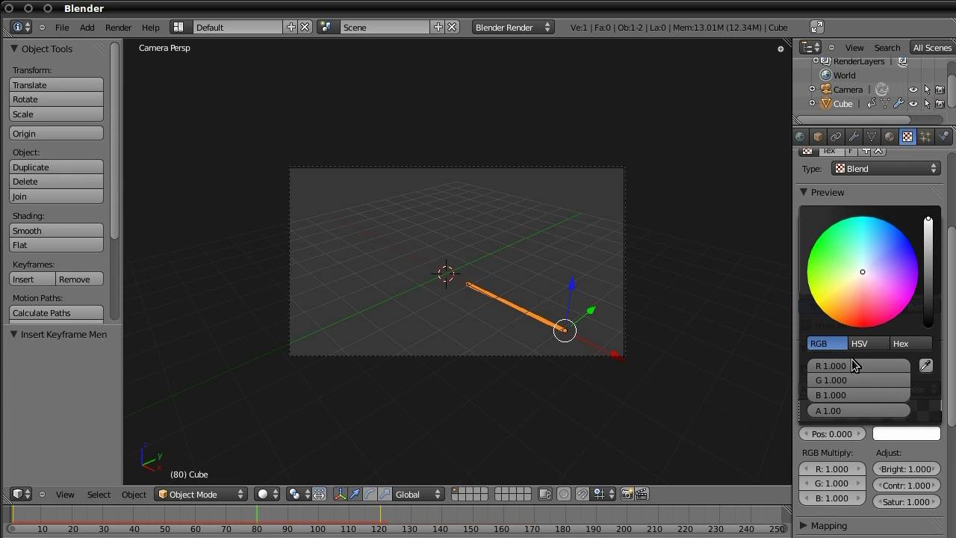
left_click_drag(859, 273, 910, 244)
left_click_drag(828, 363, 794, 364)
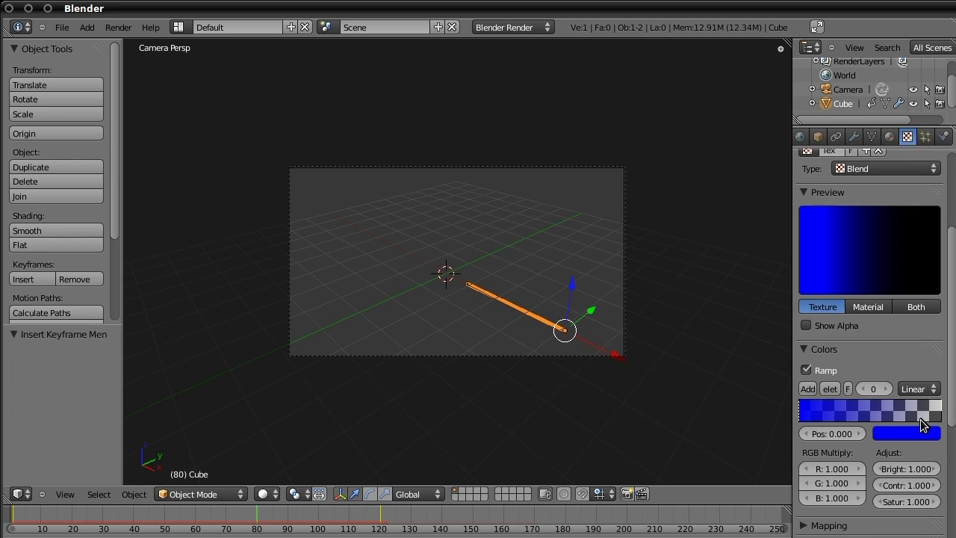
Review the halo material's options and the Blend texture's color ramp and influence settings
left_click(889, 137)
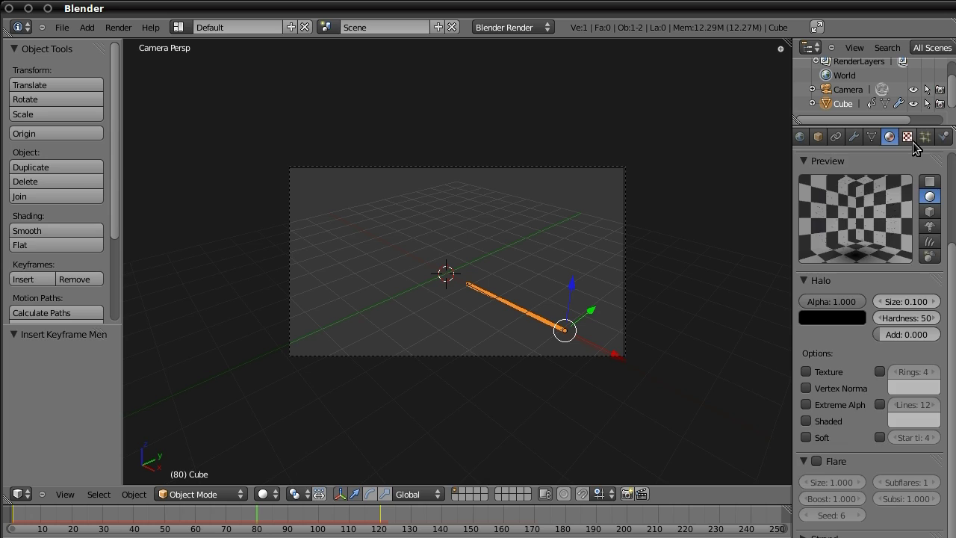
left_click(912, 141)
scroll(912, 179, "down", 5)
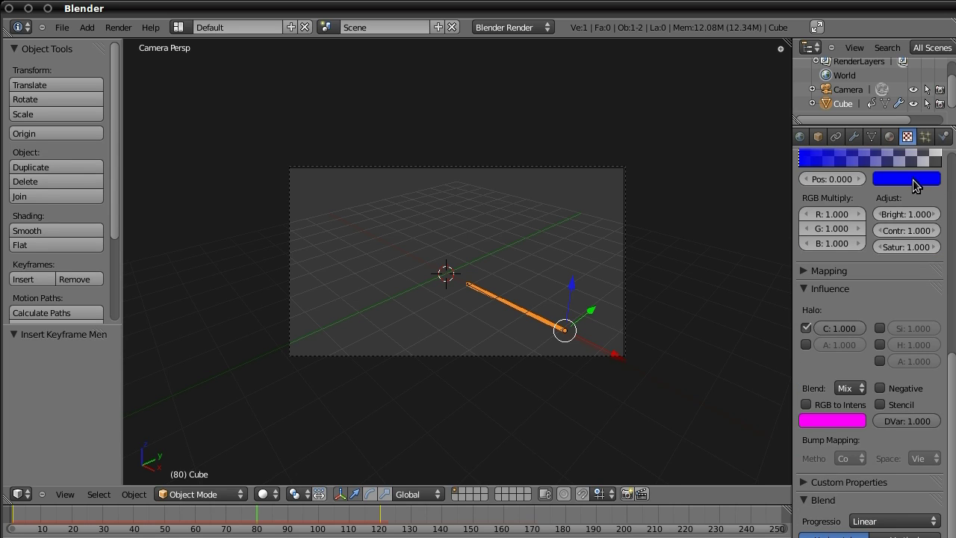
left_click(889, 136)
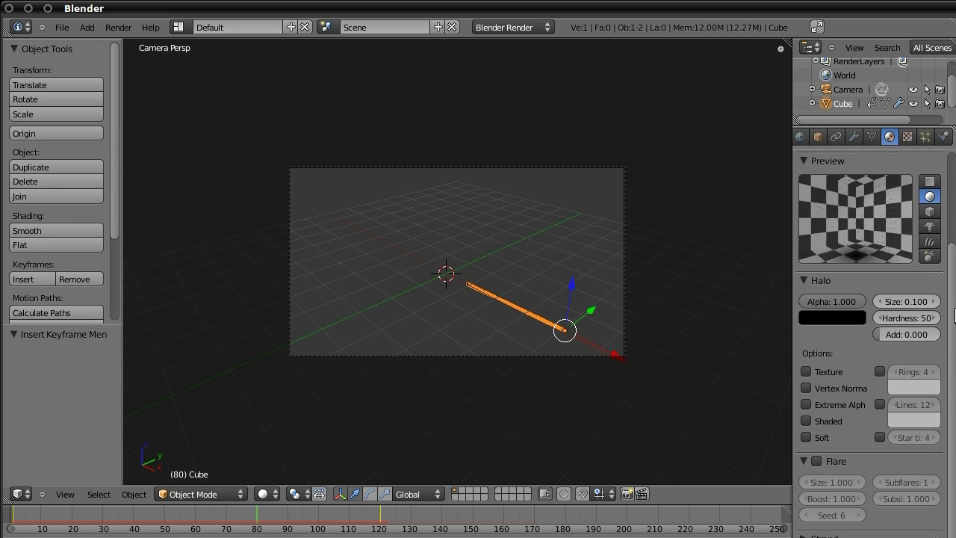
left_click(907, 136)
scroll(911, 153, "down", 5)
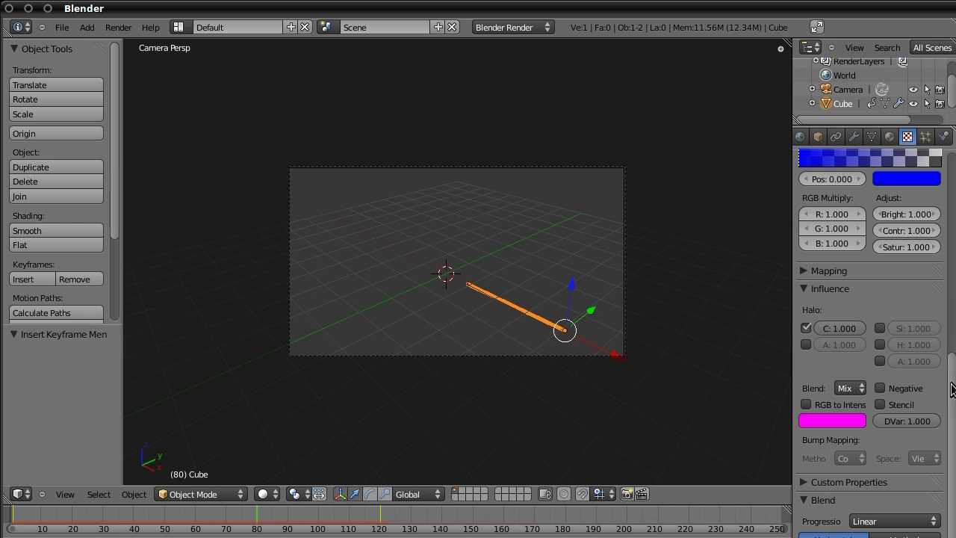
scroll(951, 389, "up", 3)
scroll(952, 389, "down", 2)
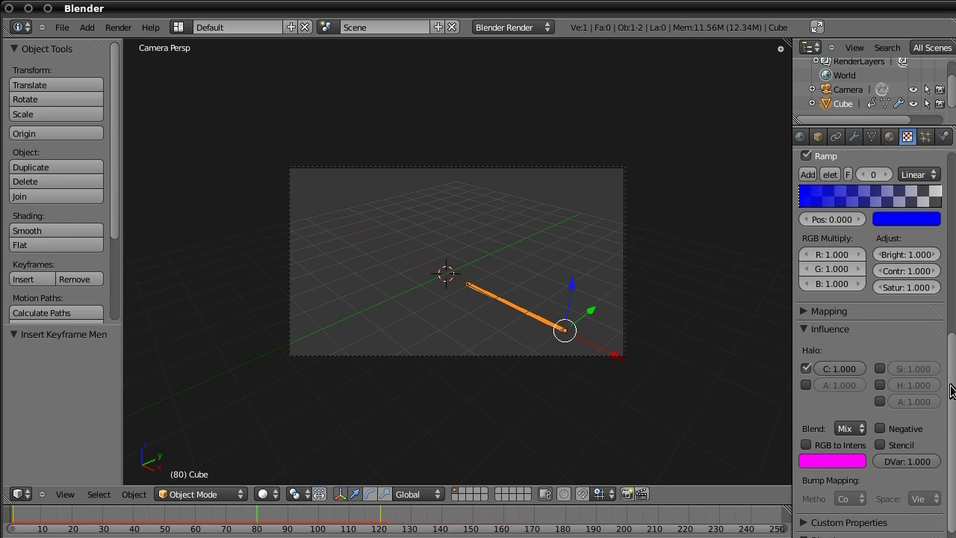
Set the Blend texture's mapping coordinates to Strand / Particle and test-render the streak at frame 80
left_click_drag(952, 389, 947, 338)
left_click(805, 416)
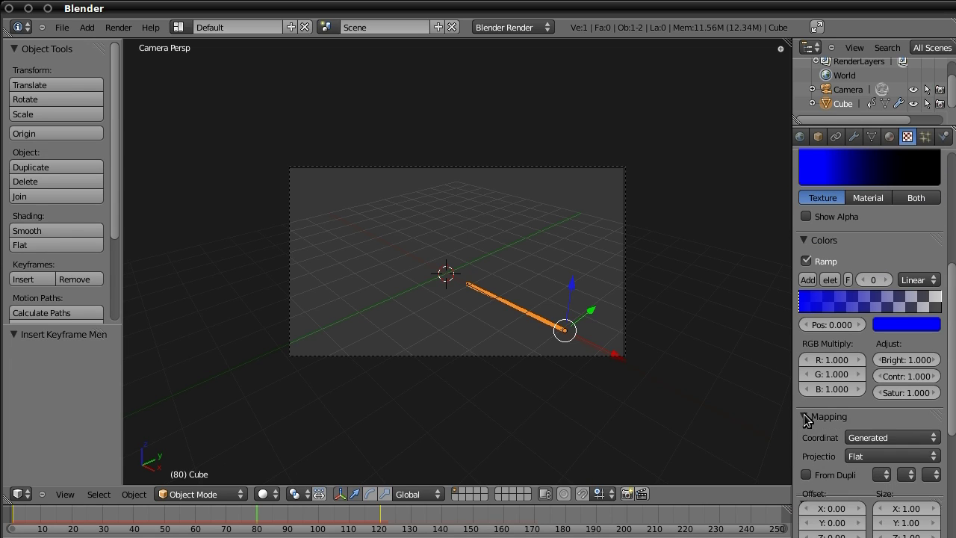
left_click_drag(948, 366, 950, 404)
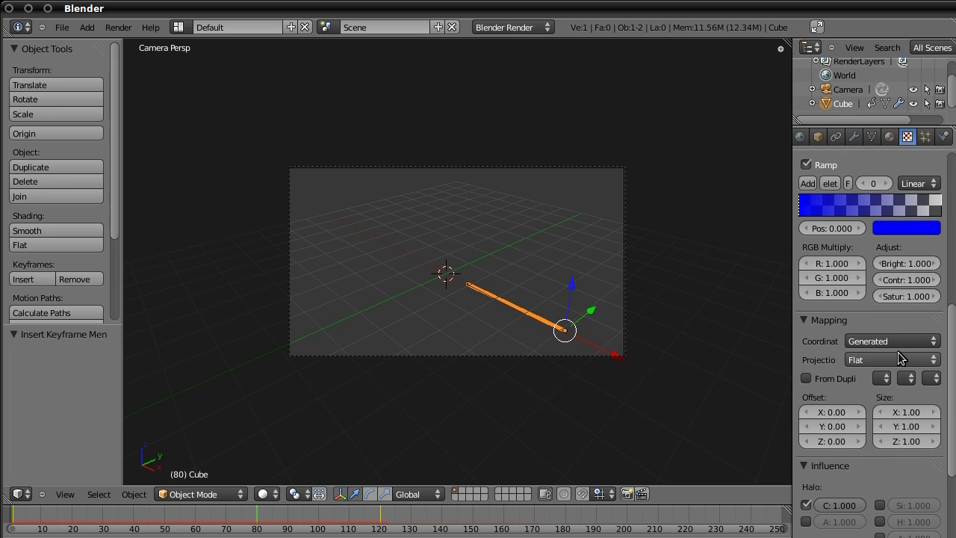
left_click(886, 342)
left_click(872, 260)
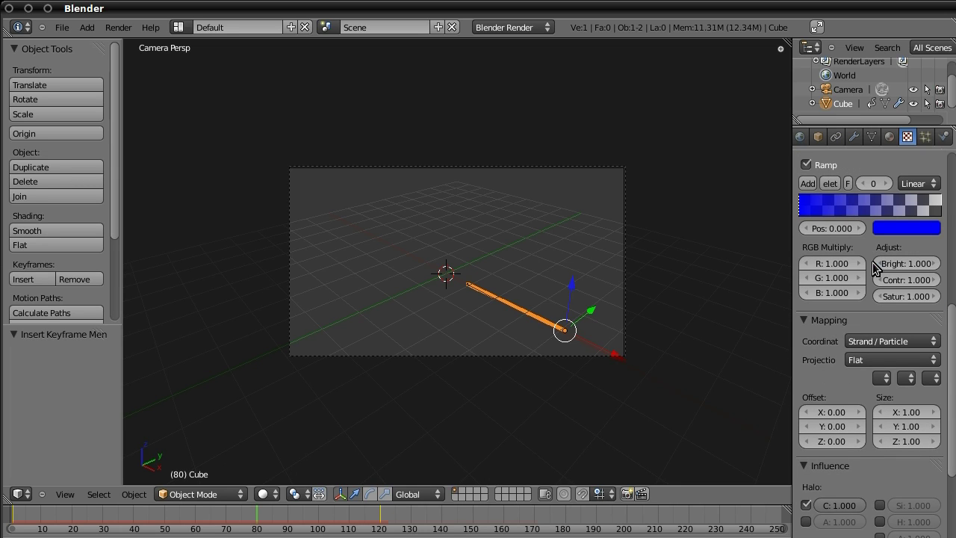
left_click_drag(950, 357, 937, 232)
key("F12")
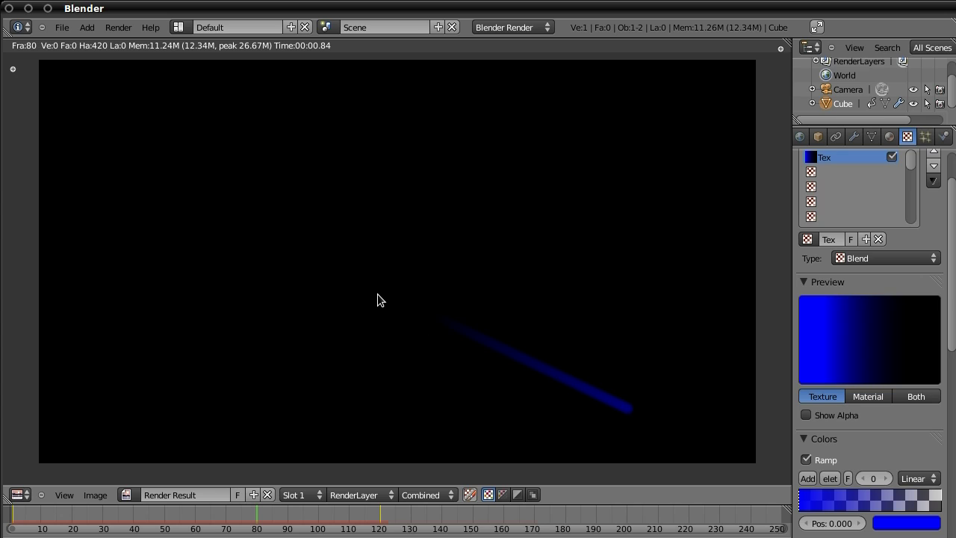
key("Escape")
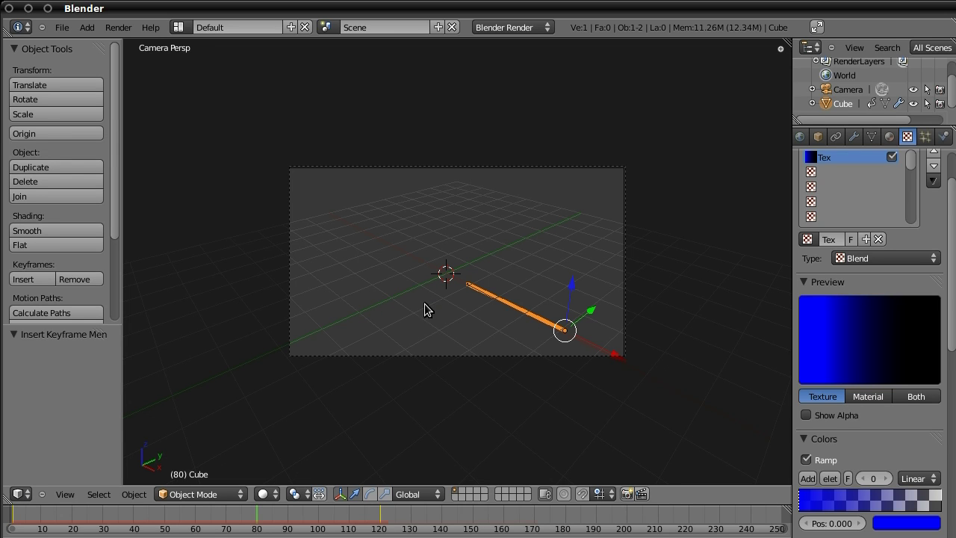
Try a red halo color on the material and test-render the streak at frame 80
left_click(890, 137)
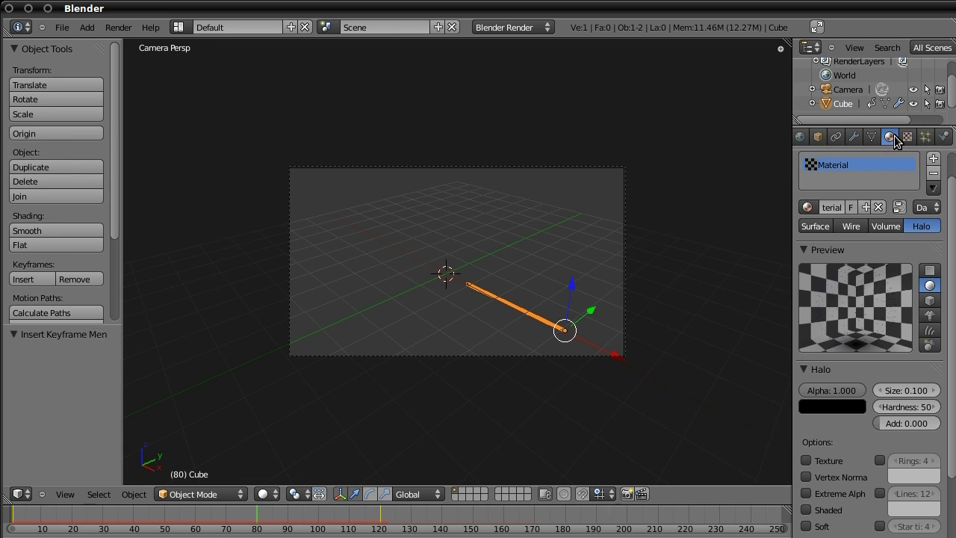
left_click(845, 406)
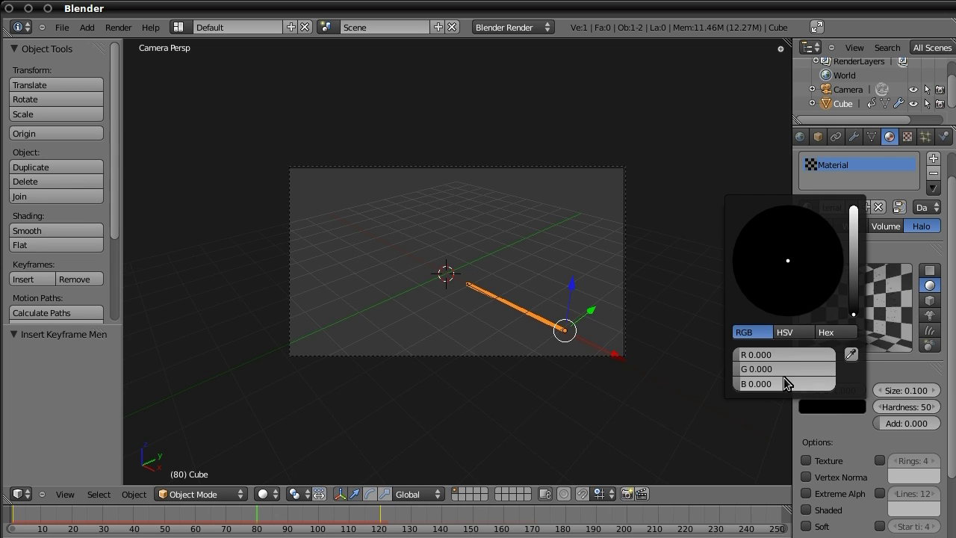
left_click_drag(748, 360, 835, 360)
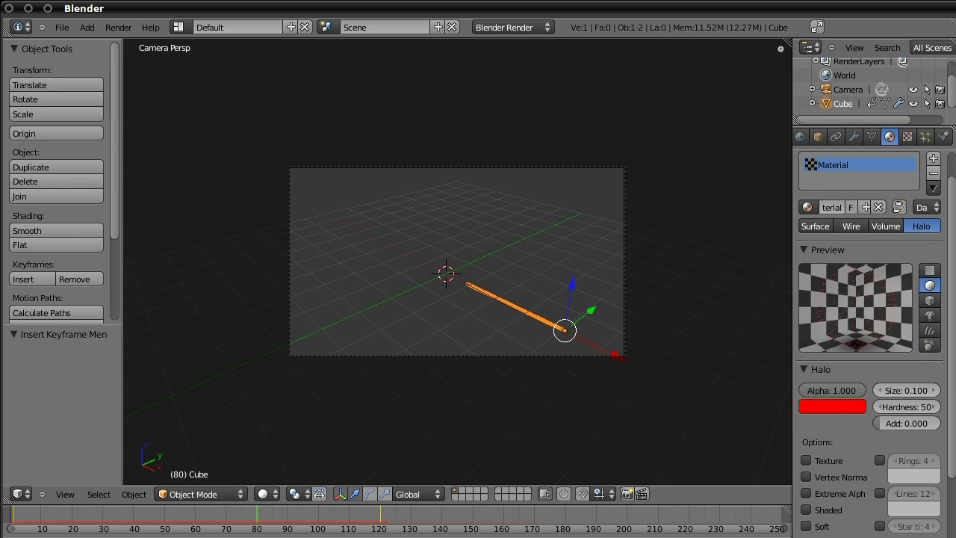
left_click(907, 136)
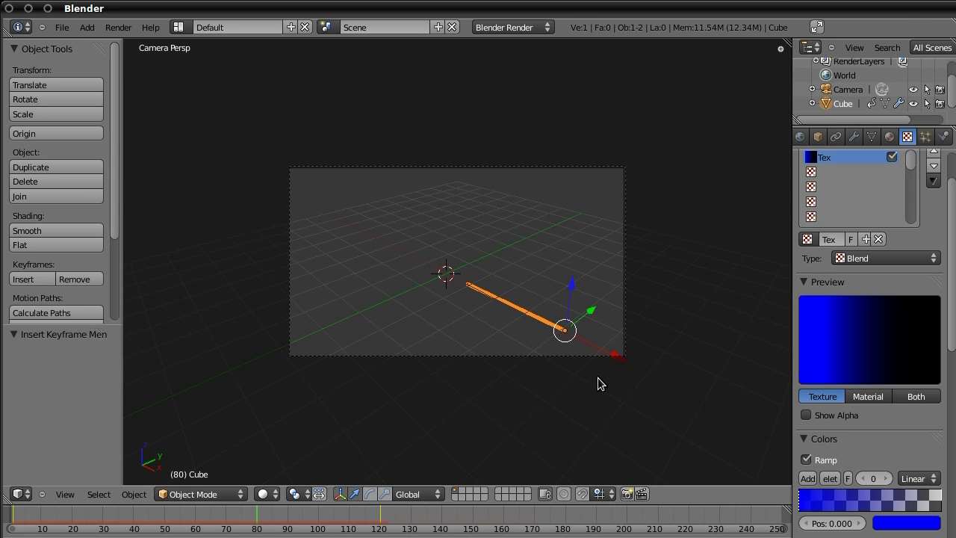
key("F12")
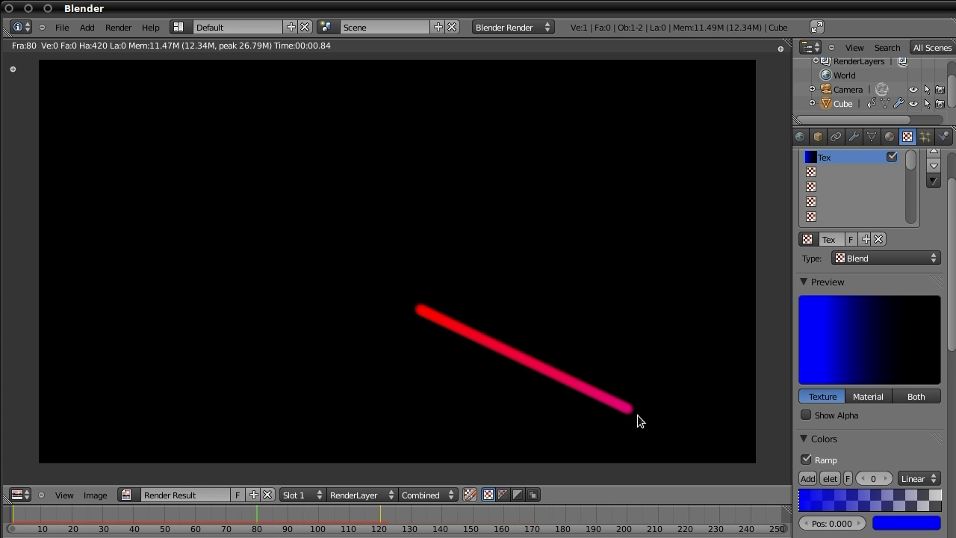
key("Escape")
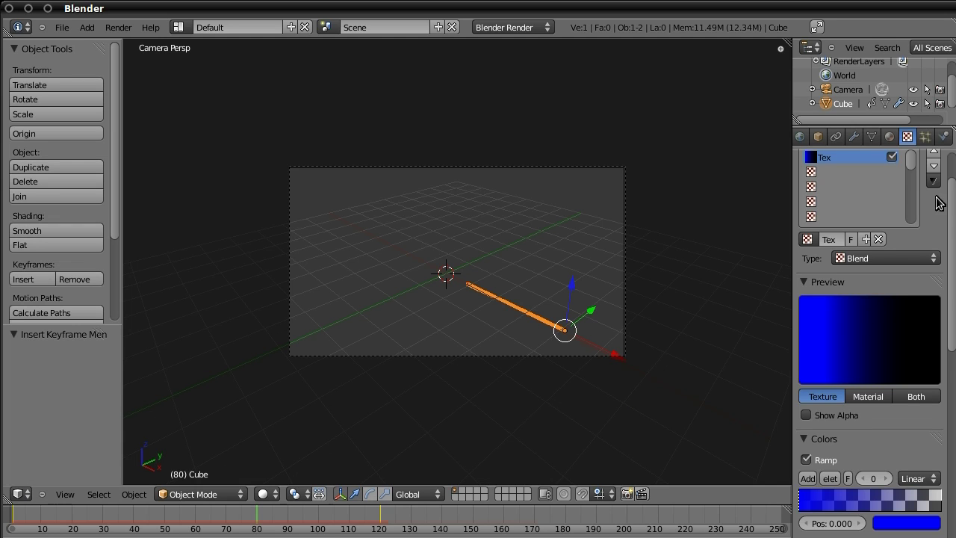
Return the halo material's color to black and set its alpha to 0
left_click(888, 136)
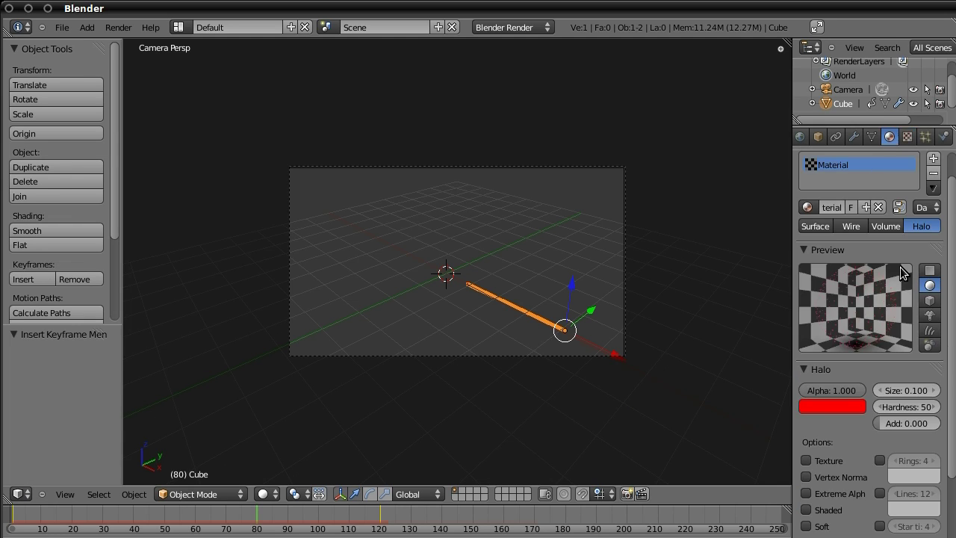
left_click(843, 409)
left_click_drag(853, 290, 859, 362)
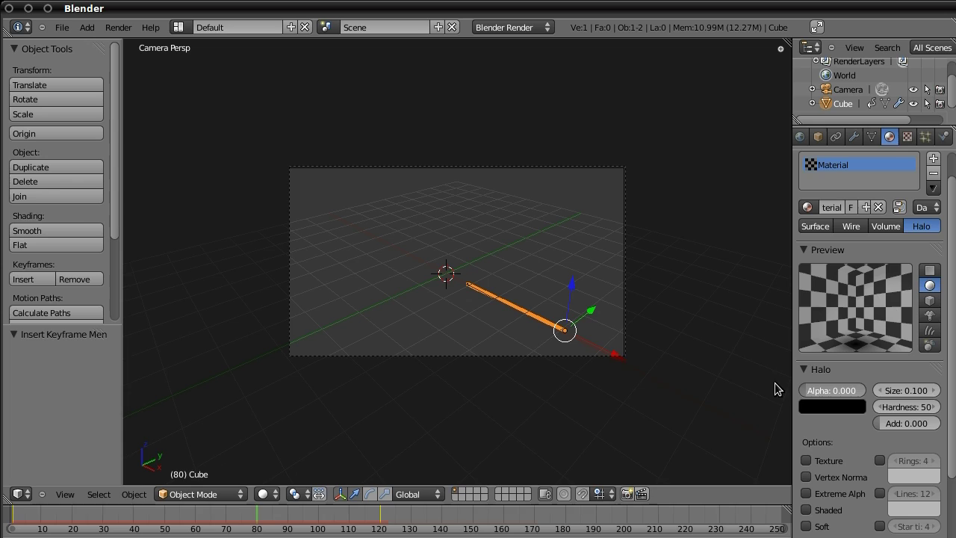
Make the Blend texture also influence the halo's alpha at 1.000, and test-render the streak
left_click(906, 136)
scroll(870, 336, "down", 5)
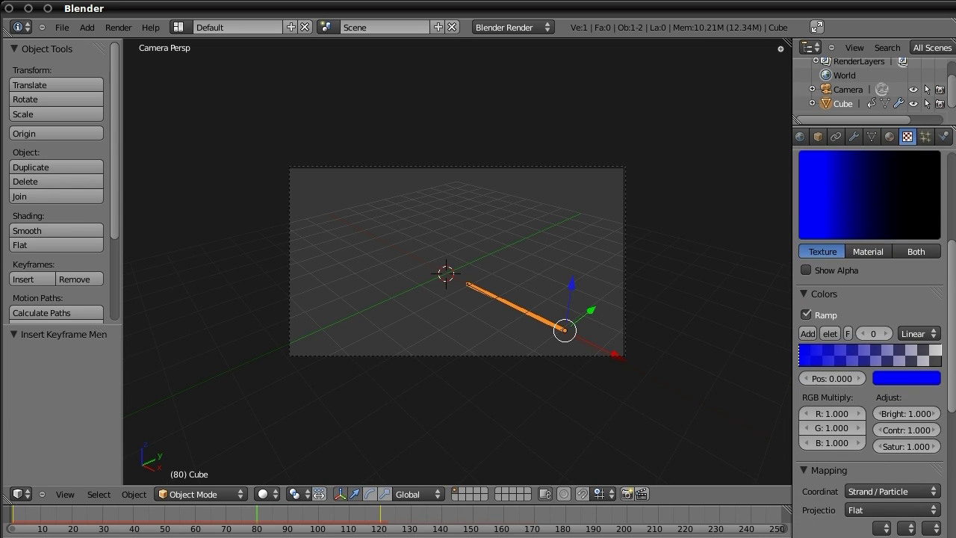
scroll(870, 359, "down", 1)
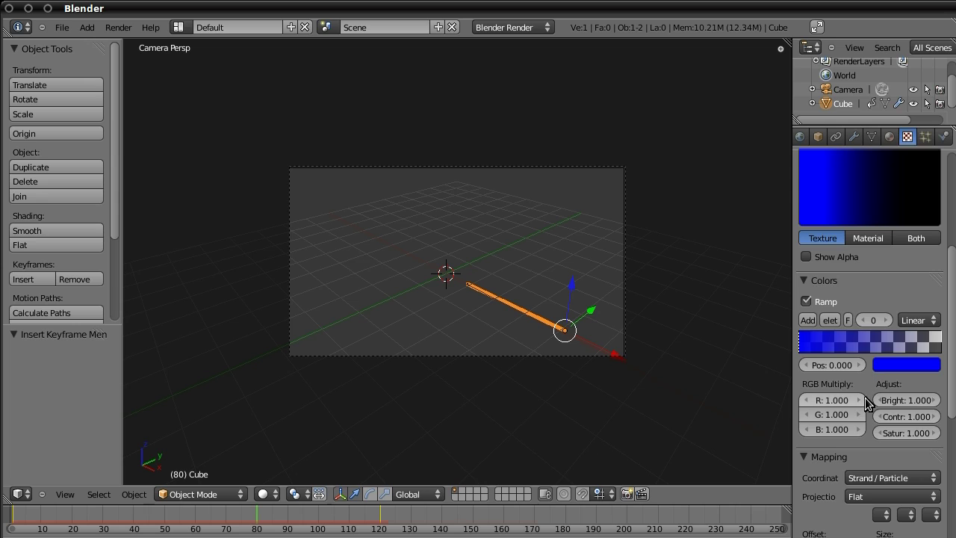
scroll(870, 336, "down", 6)
left_click(805, 427)
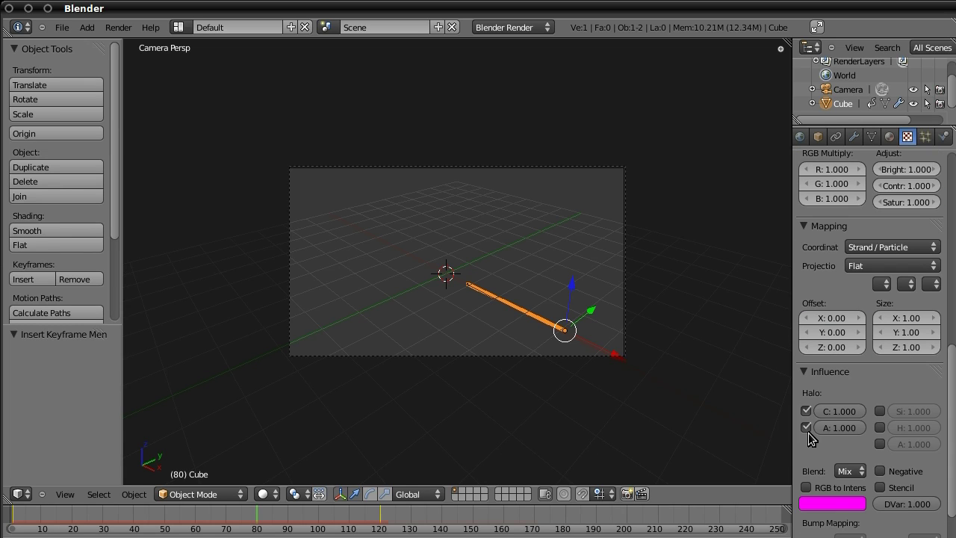
key("F12")
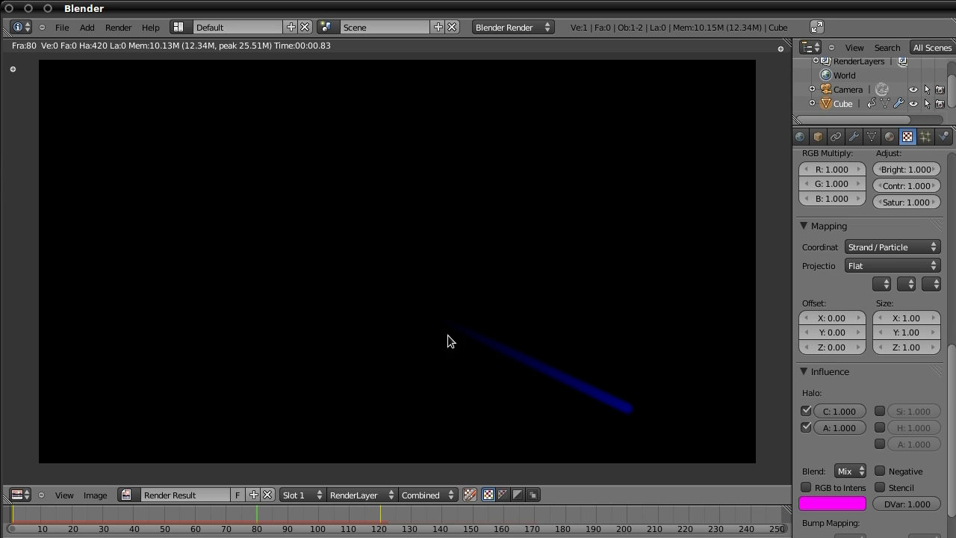
key("Escape")
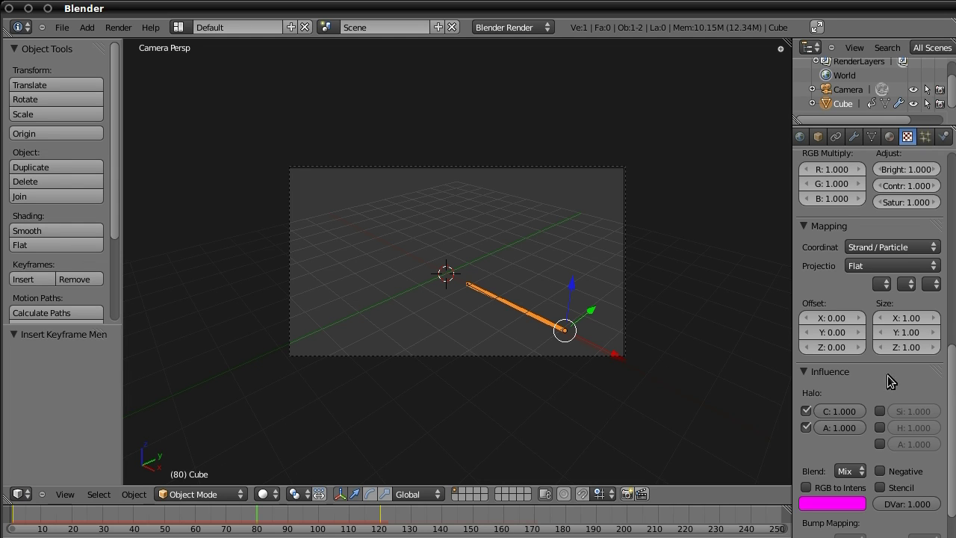
Raise the halo material's Add value to about 0.483 and test-render the streak
left_click_drag(948, 373, 948, 161)
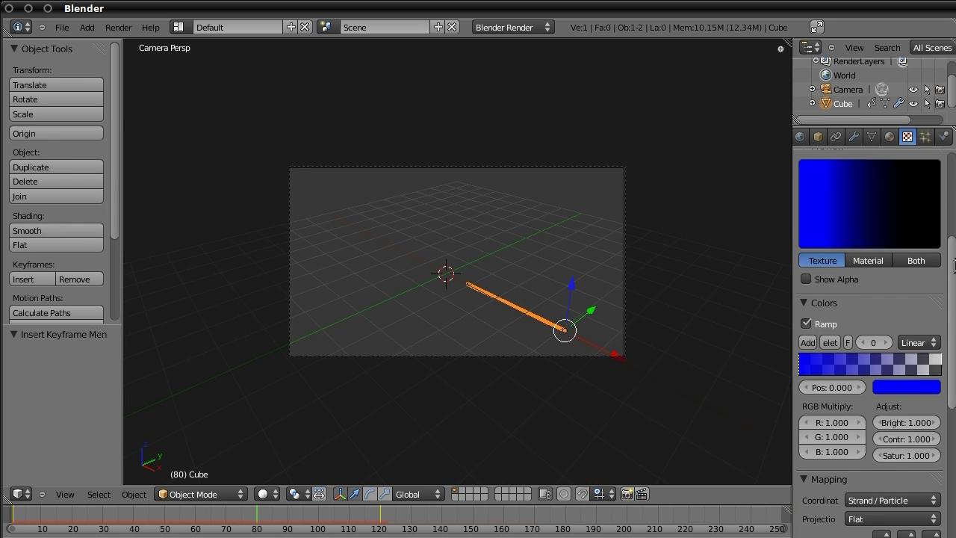
left_click(888, 136)
left_click_drag(881, 423, 919, 423)
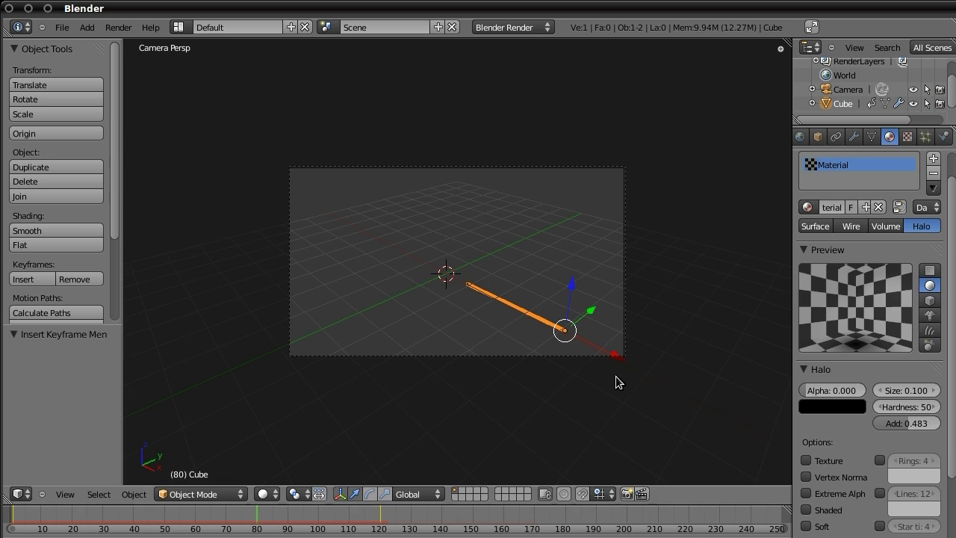
key("F12")
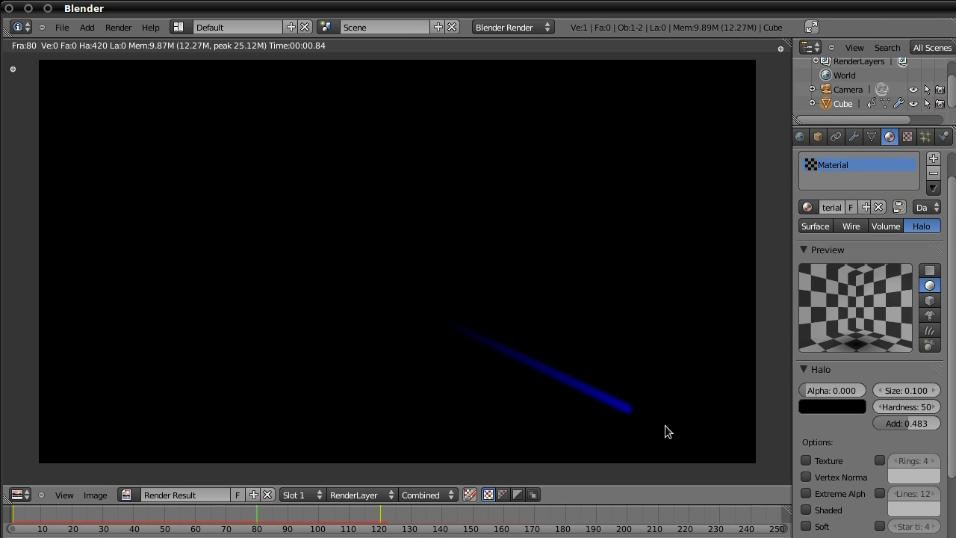
key("Escape")
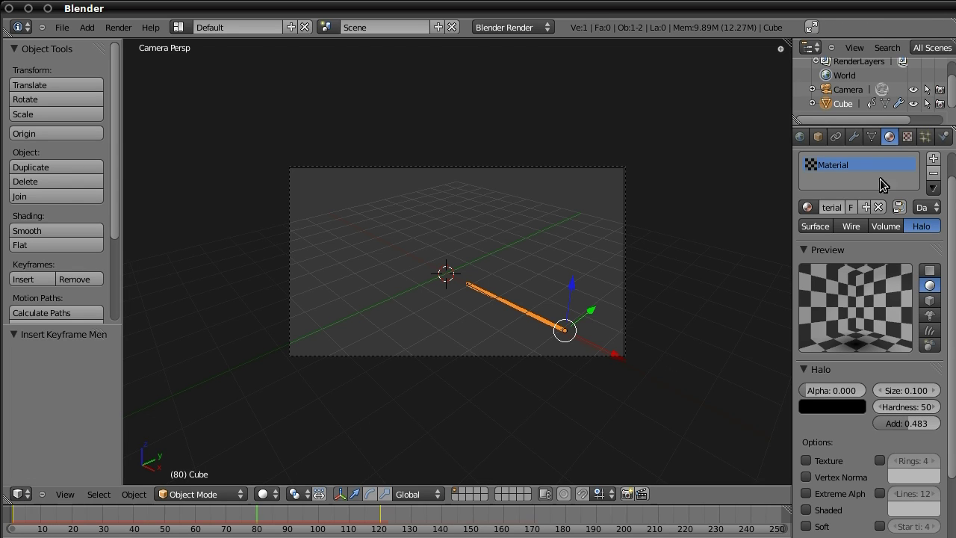
Move the Blend ramp's blue stop to position 0.225 and lighten its color by raising red and green
left_click(907, 136)
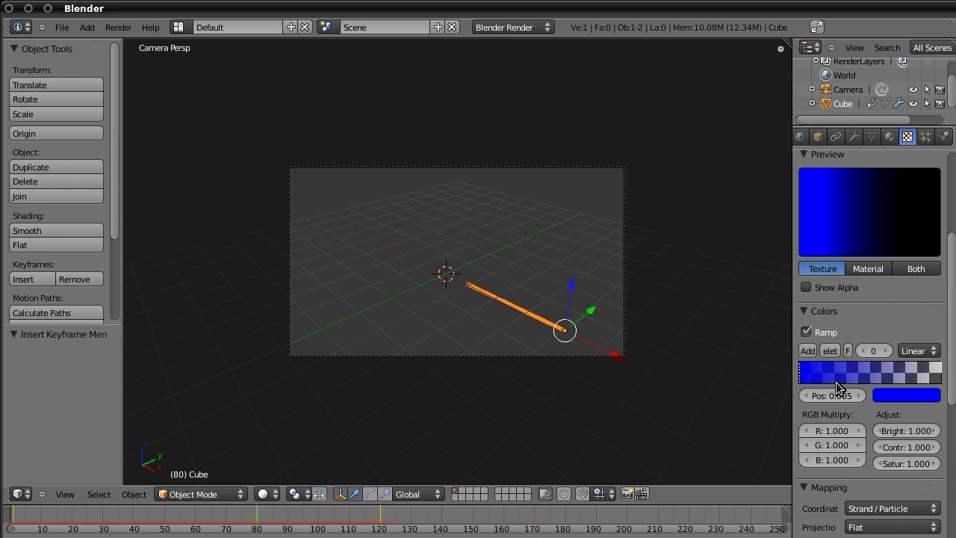
left_click_drag(807, 371, 838, 373)
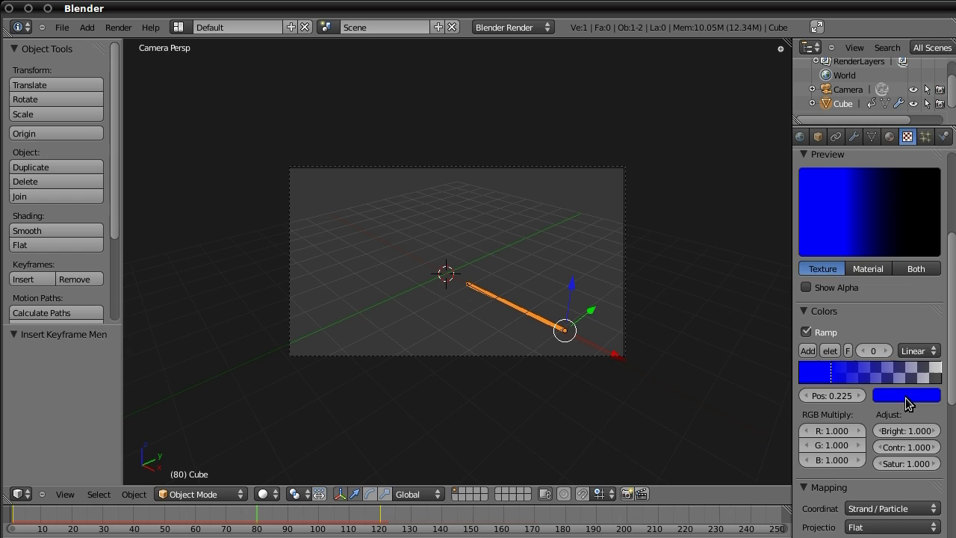
left_click(904, 397)
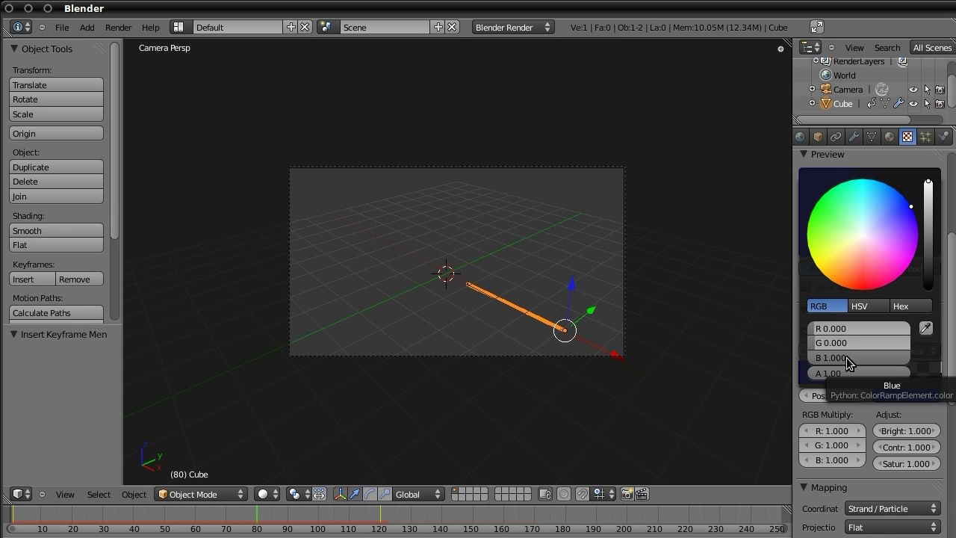
left_click_drag(825, 333, 838, 348)
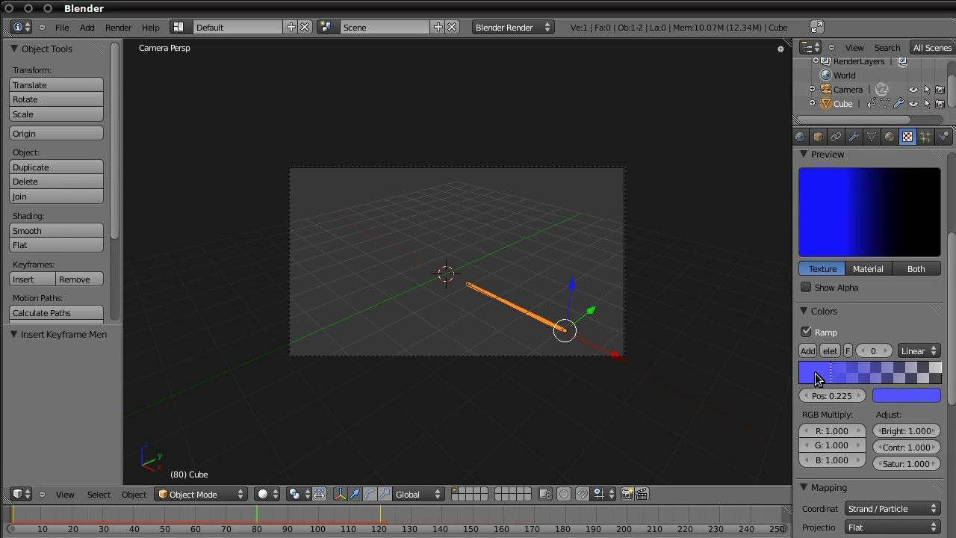
Set the halo material's Add value to 1.000, test-rendering frame 80 before and after the change
key("F12")
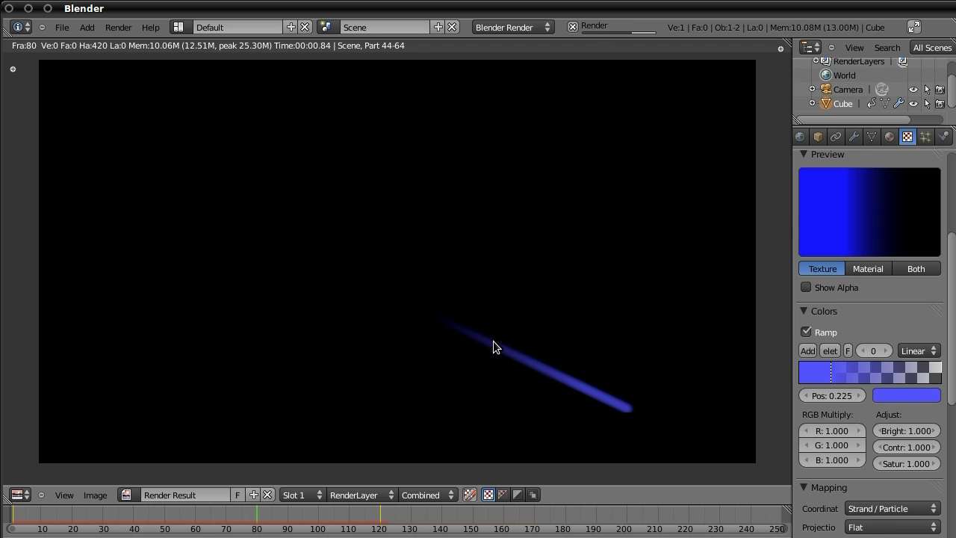
key("Escape")
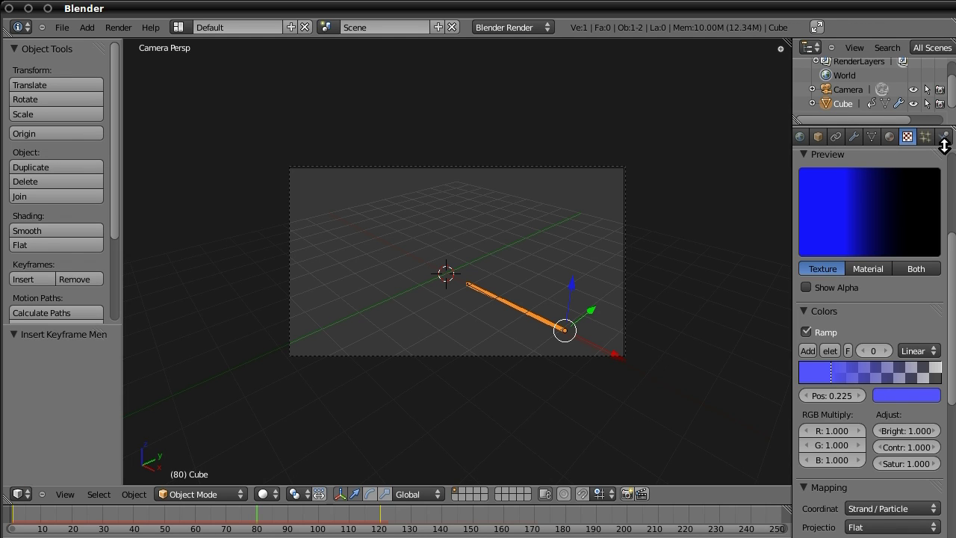
left_click(890, 136)
left_click_drag(911, 425, 933, 424)
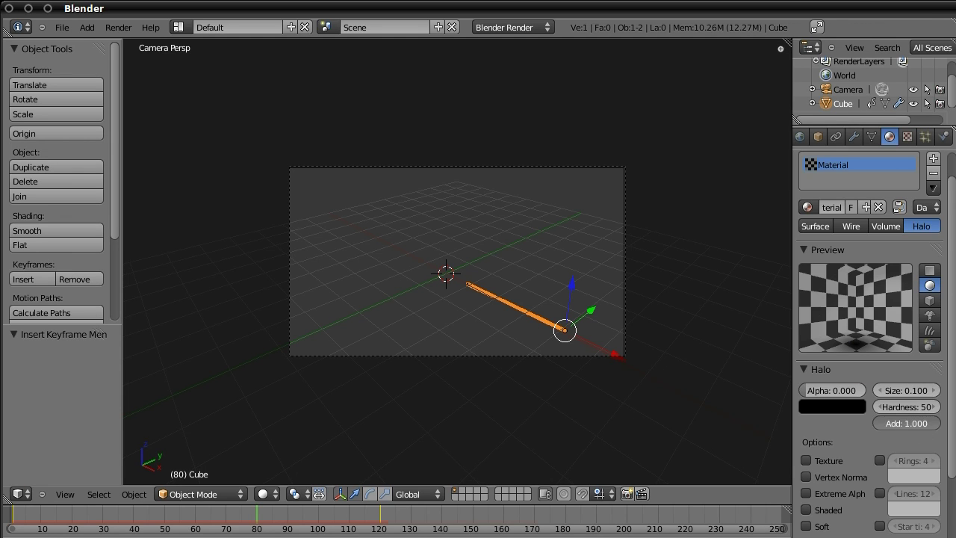
key("F12")
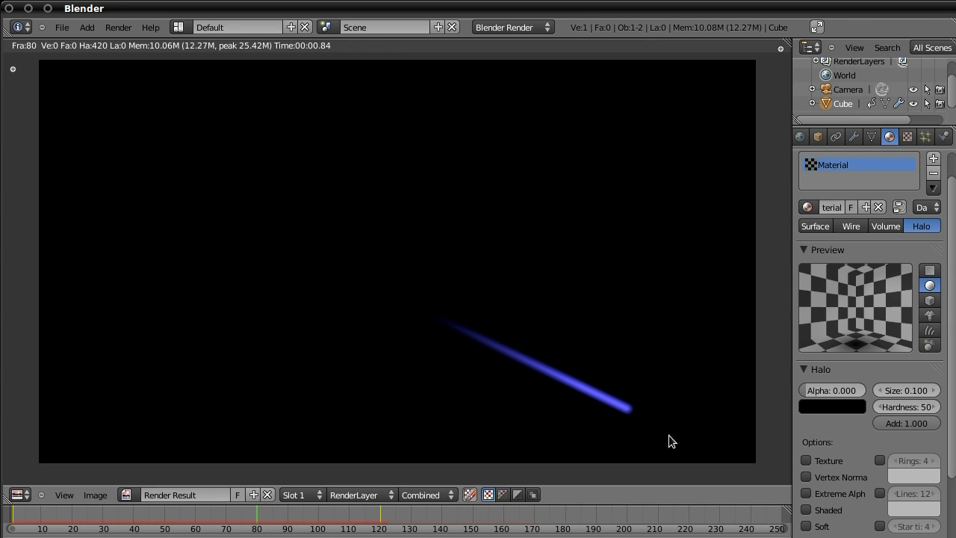
Lighten the Blend ramp's stop at 0.225 to sky blue with green about 0.466 and more red, and test-render frame 80
key("Escape")
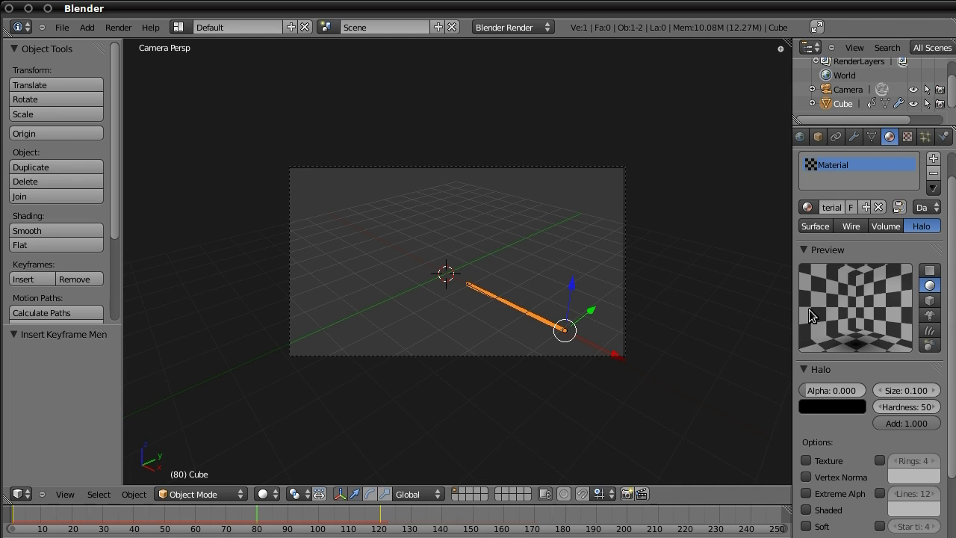
left_click(907, 138)
left_click(922, 393)
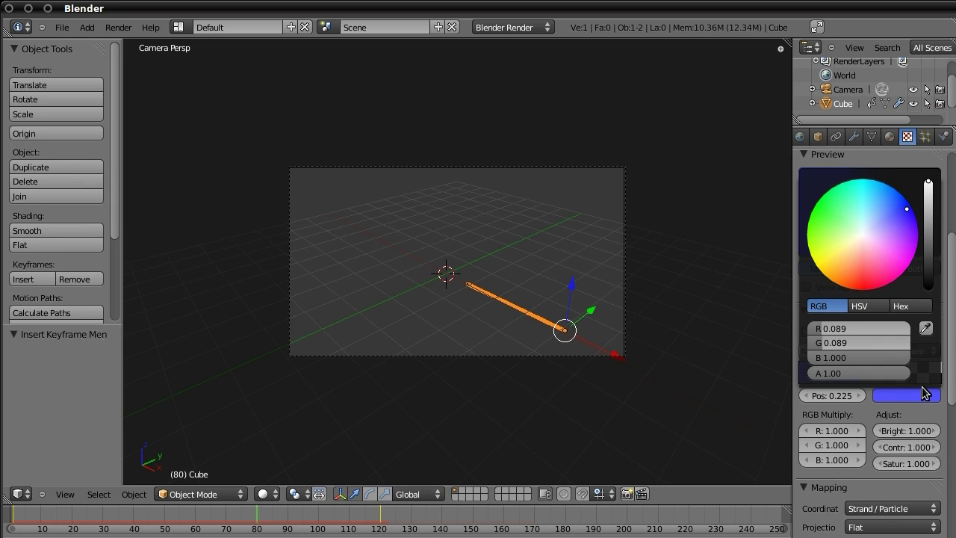
left_click(891, 195)
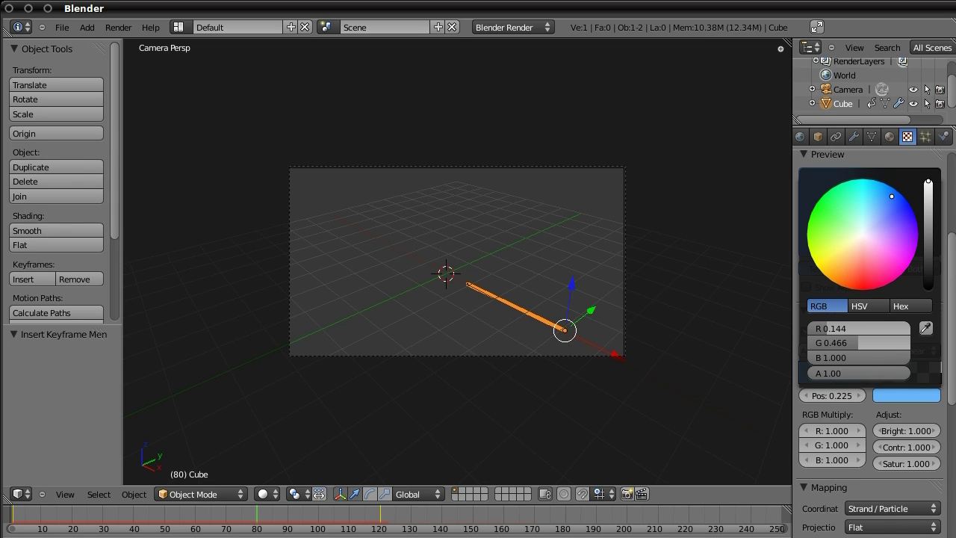
left_click(892, 197)
mouse_move(827, 332)
left_mouse_down()
mouse_move(855, 336)
mouse_move(842, 347)
mouse_move(853, 342)
mouse_move(835, 333)
left_mouse_up()
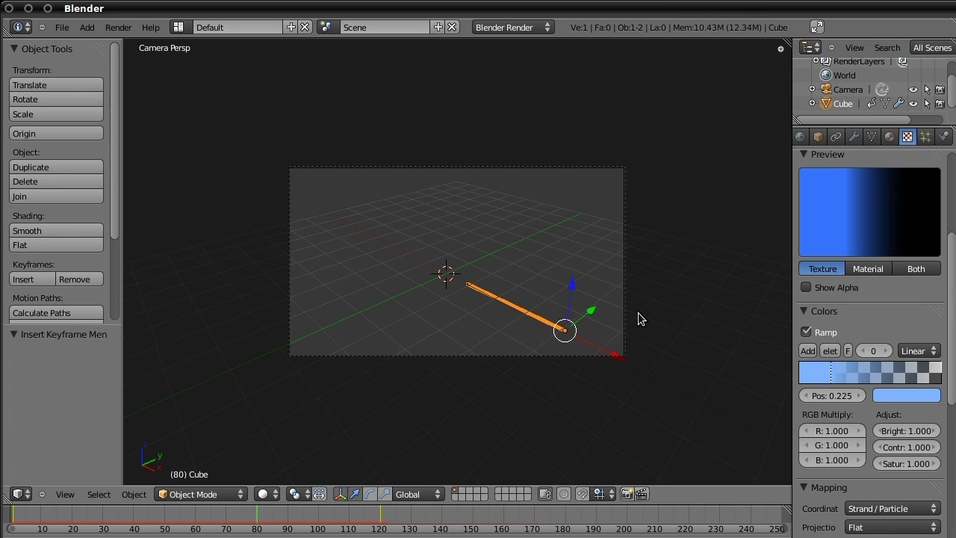
key("F12")
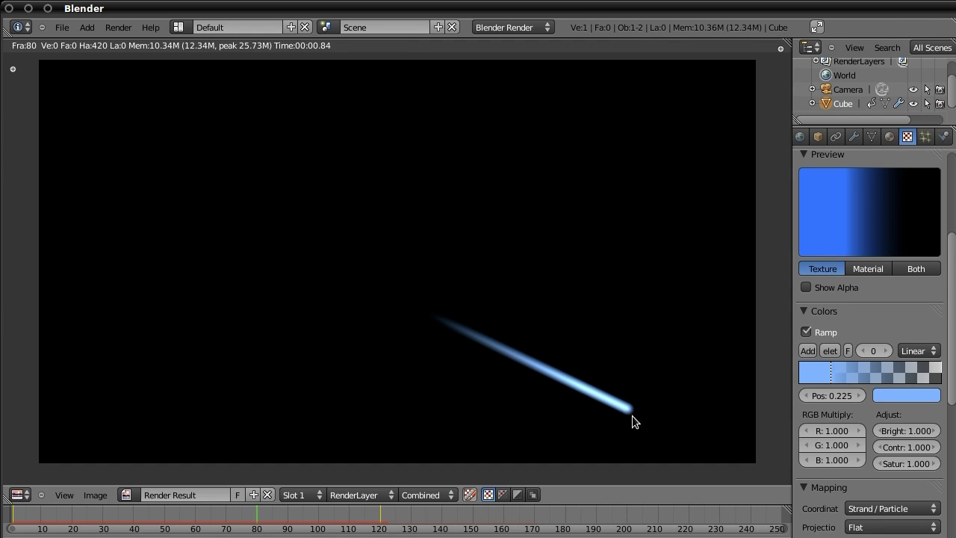
key("Escape")
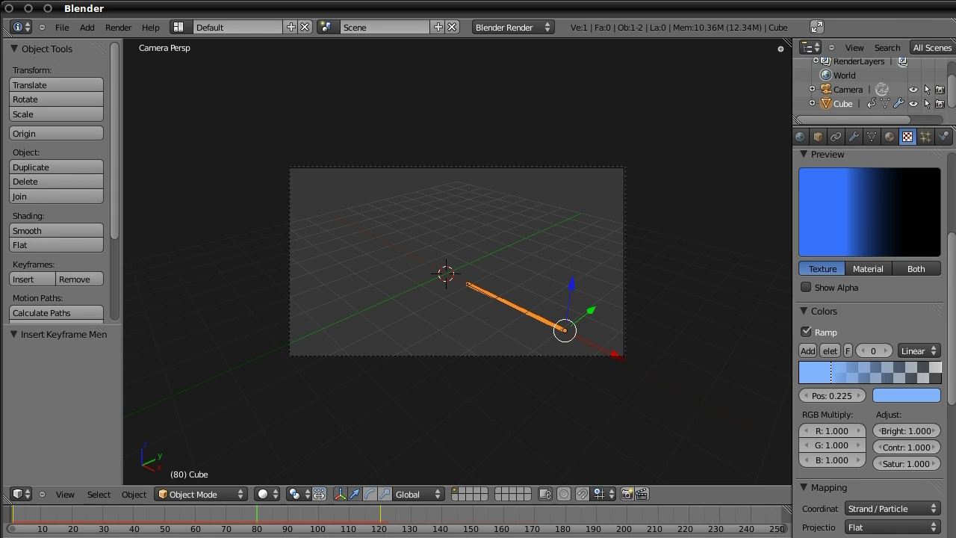
Make the Blend texture also influence the halo's Add at 1.000, and test-render the streak
scroll(870, 336, "down", 8)
scroll(920, 404, "down", 4)
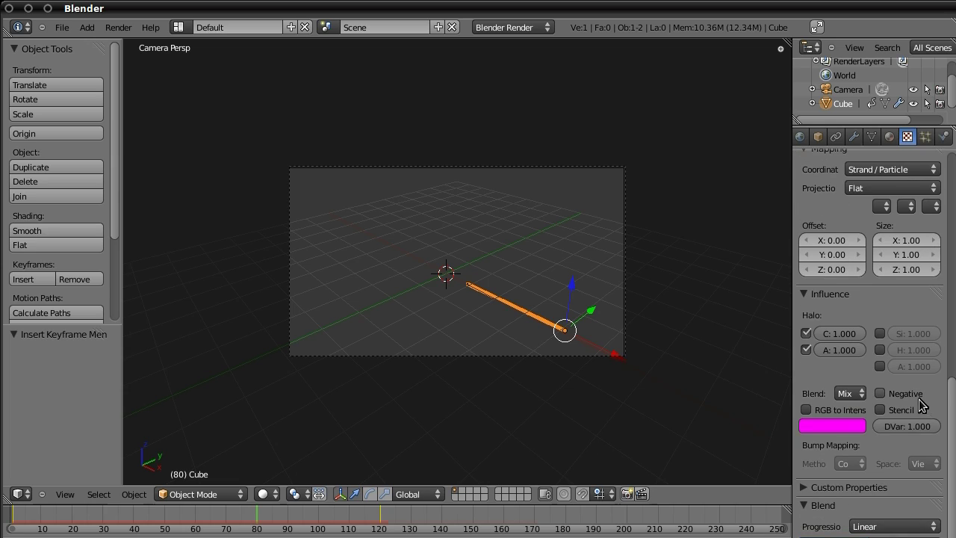
left_click(880, 365)
key("F12")
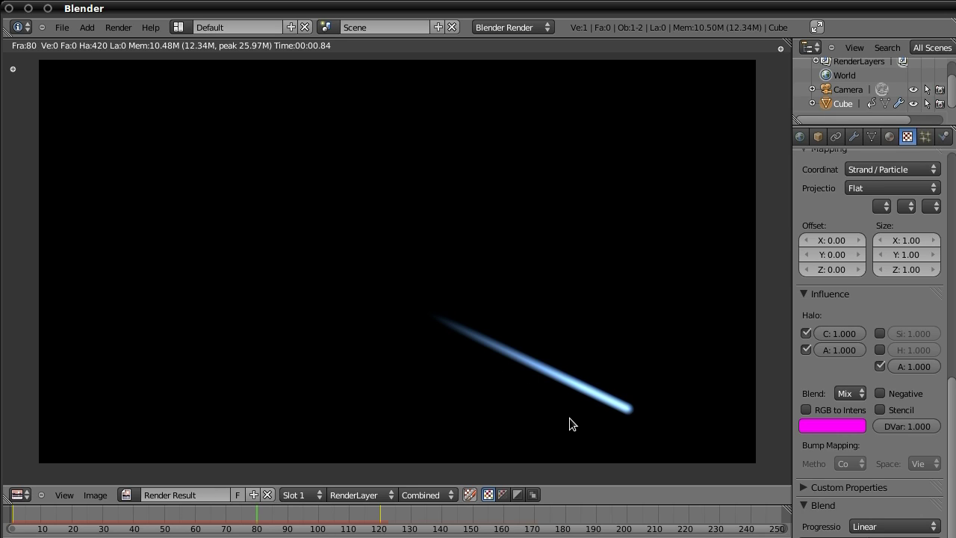
key("Escape")
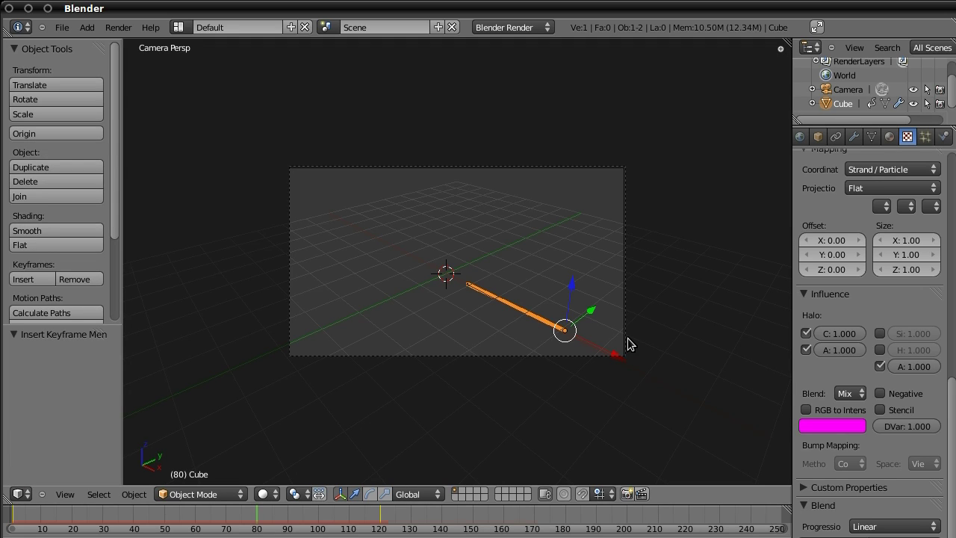
At frame 39, move the emitter in top view by about -0.88 in X and 4.34 in Y
left_click_drag(951, 432, 952, 236)
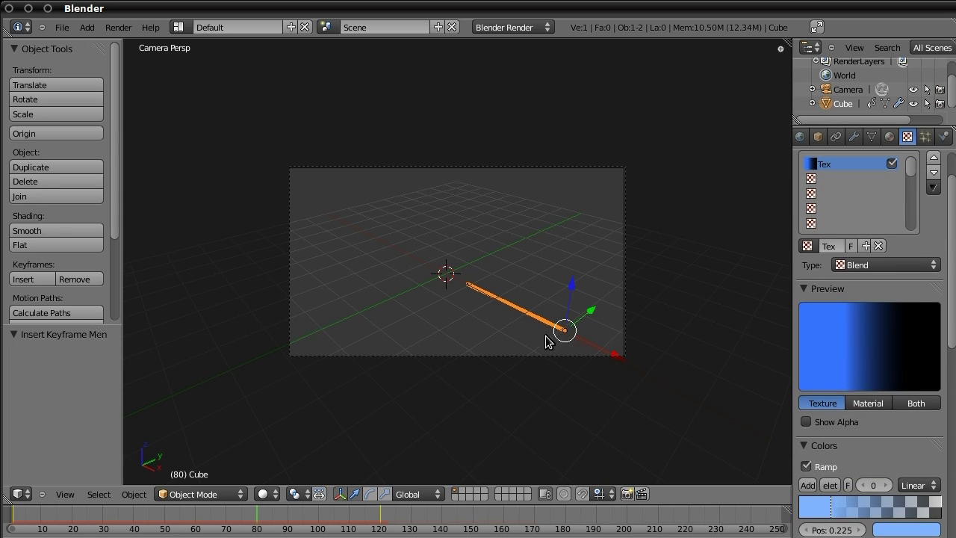
left_click(13, 518)
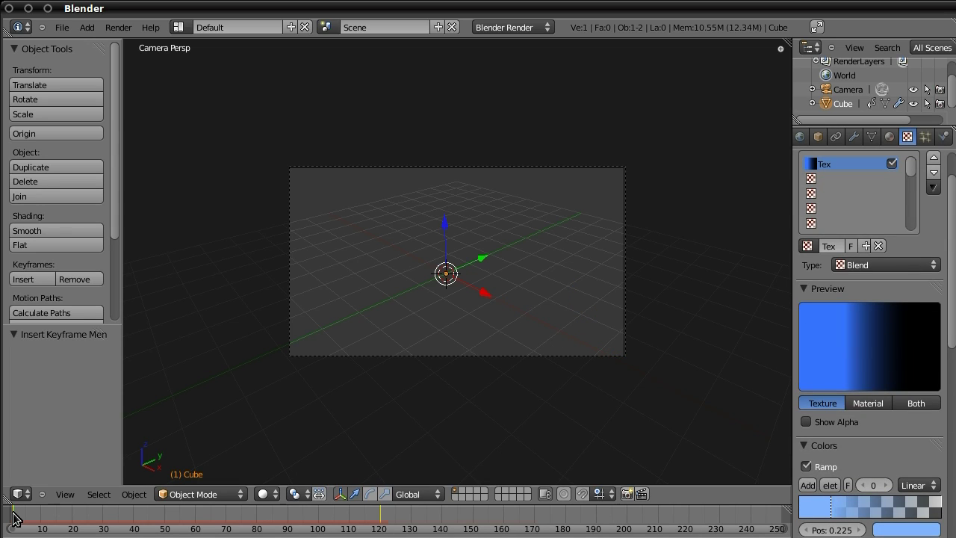
left_click(135, 517)
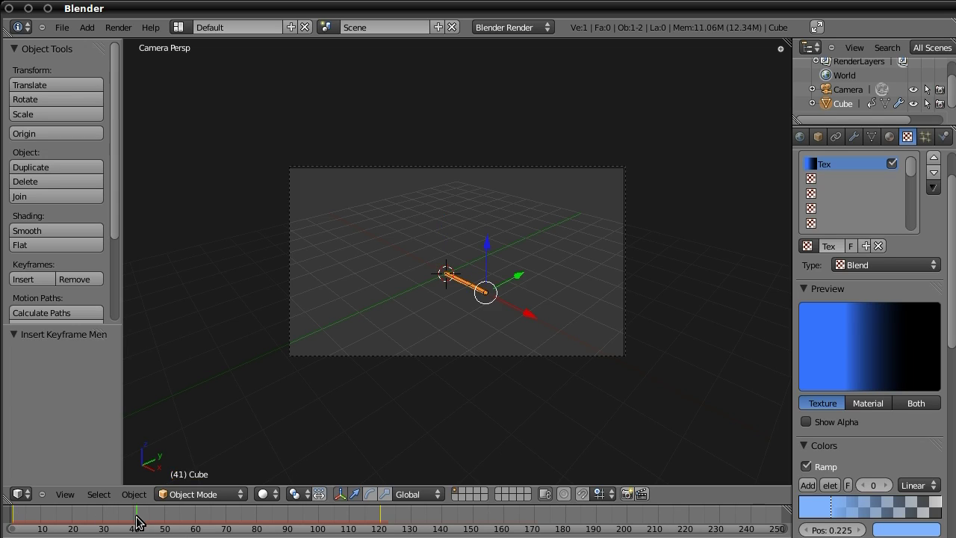
key("KP_7")
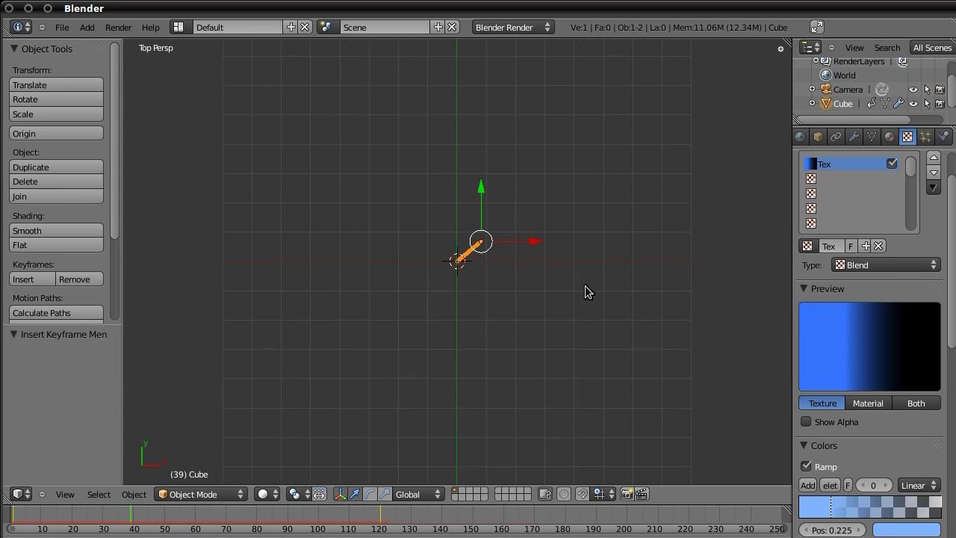
key("g")
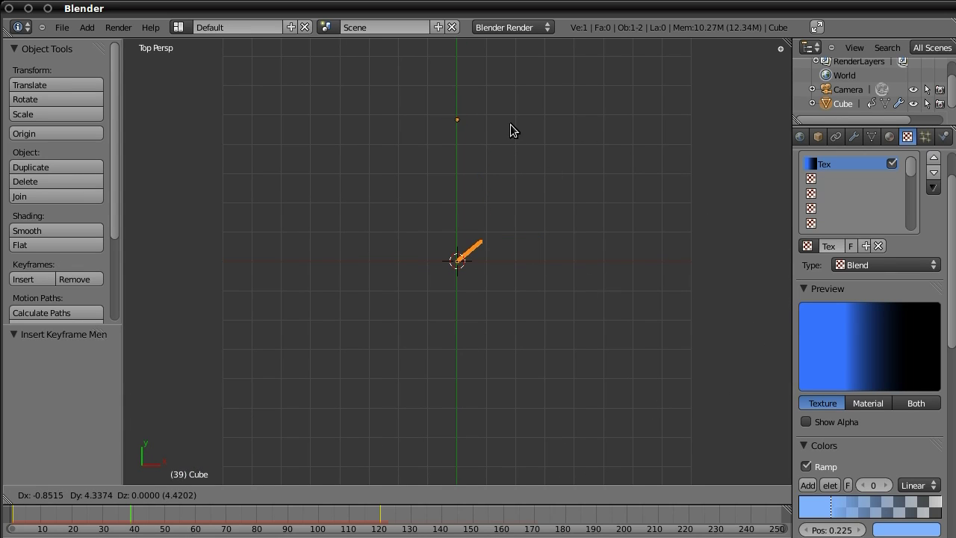
left_click(510, 124)
Move the emitter in front view by about 2.76 in X and 4.12 in Z, and insert a Location keyframe
key("KP_1")
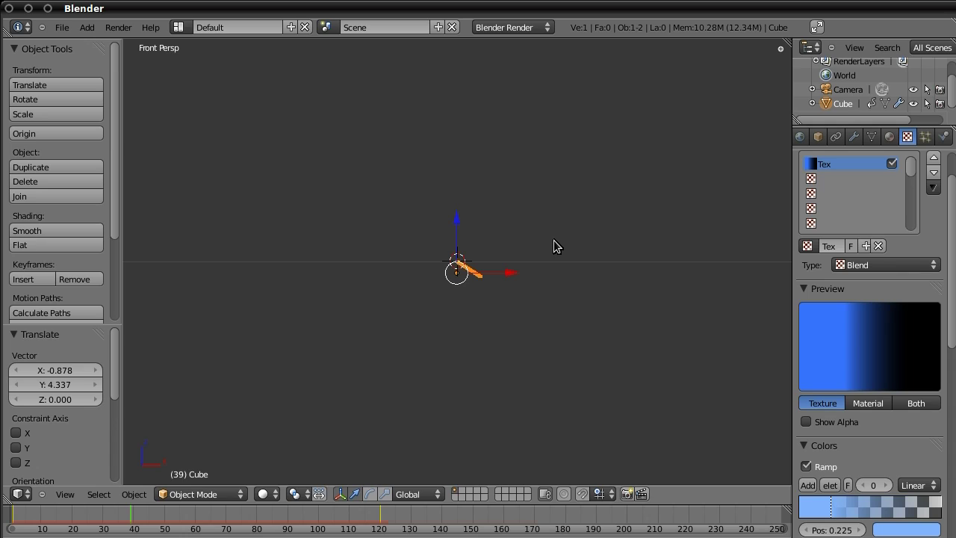
key("g")
left_click(610, 153)
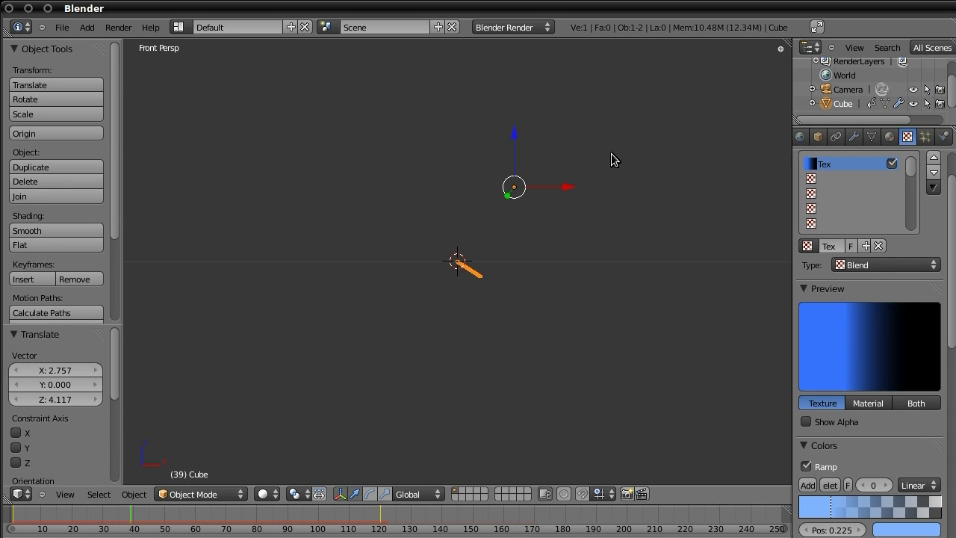
key("i")
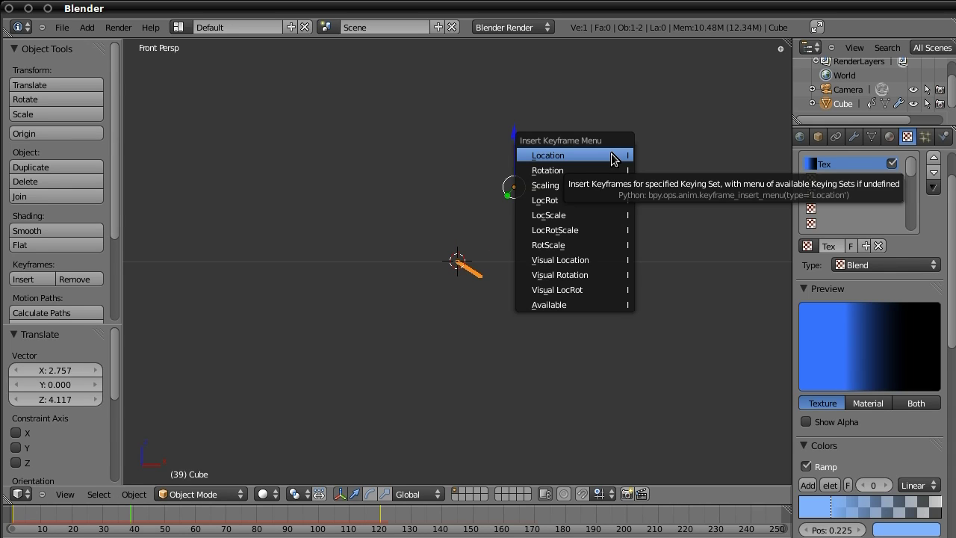
left_click(613, 157)
Play the animation through the camera view to check the emitter's path against the camera frame
key("KP_0")
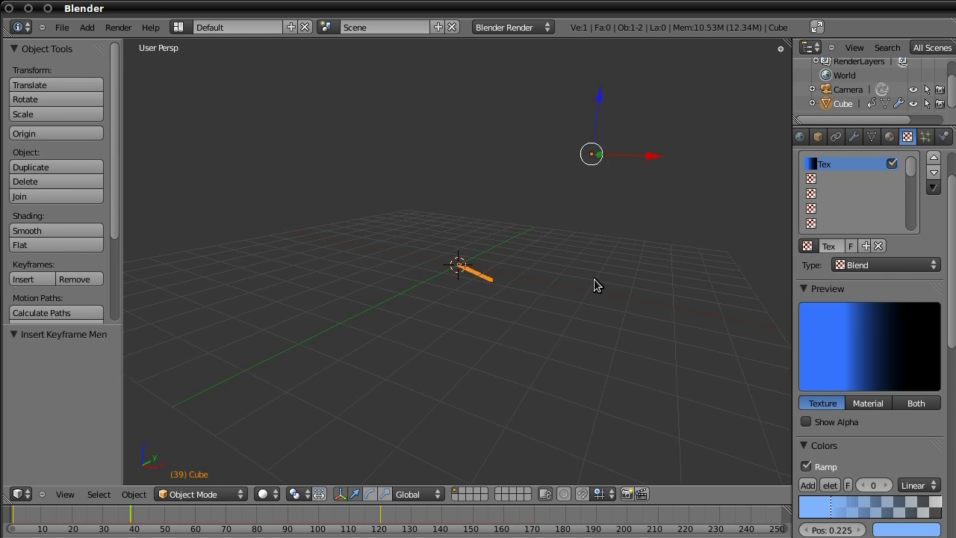
key("alt+a")
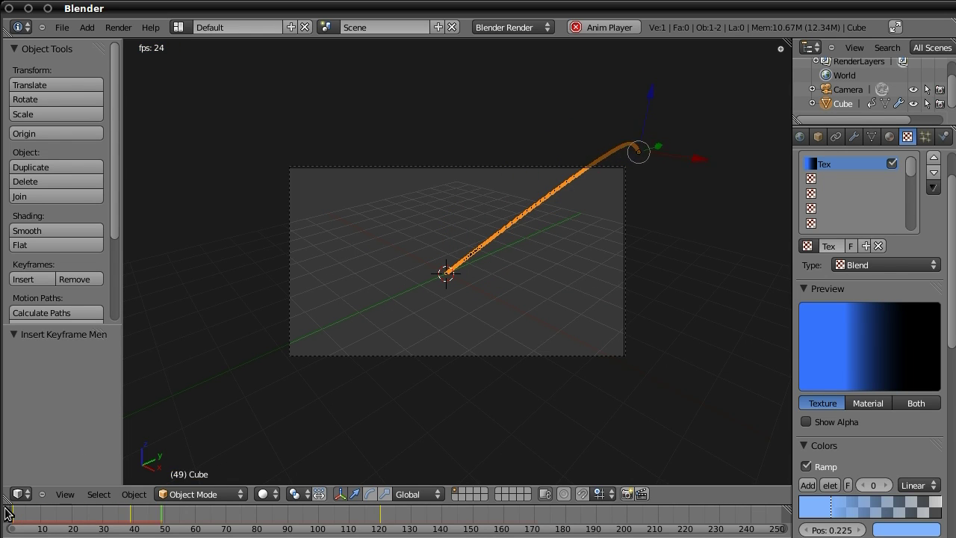
key("alt+a")
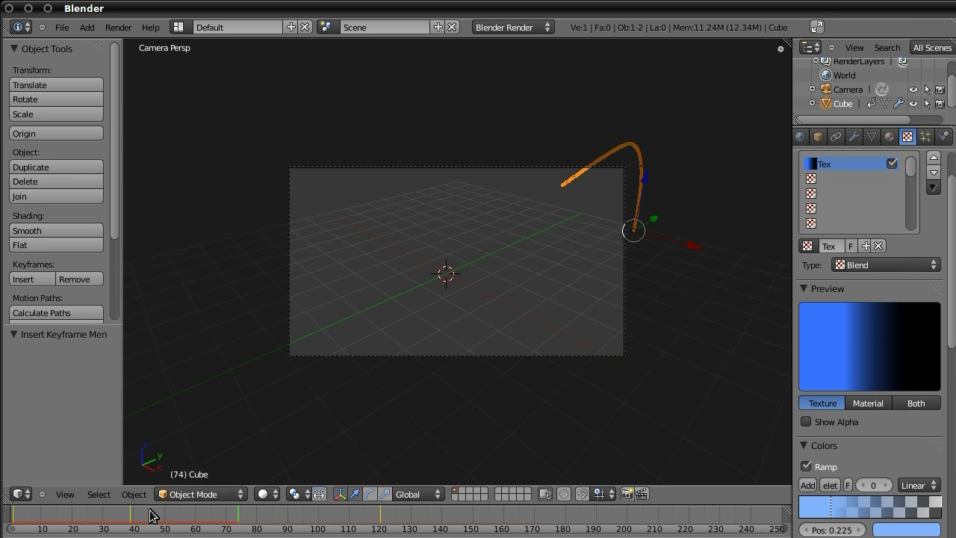
Re-key the emitter's location at frame 39, moved about -0.38 X, -1.19 Y and -1.07 Z into the camera frame, and play the animation
left_click(131, 517)
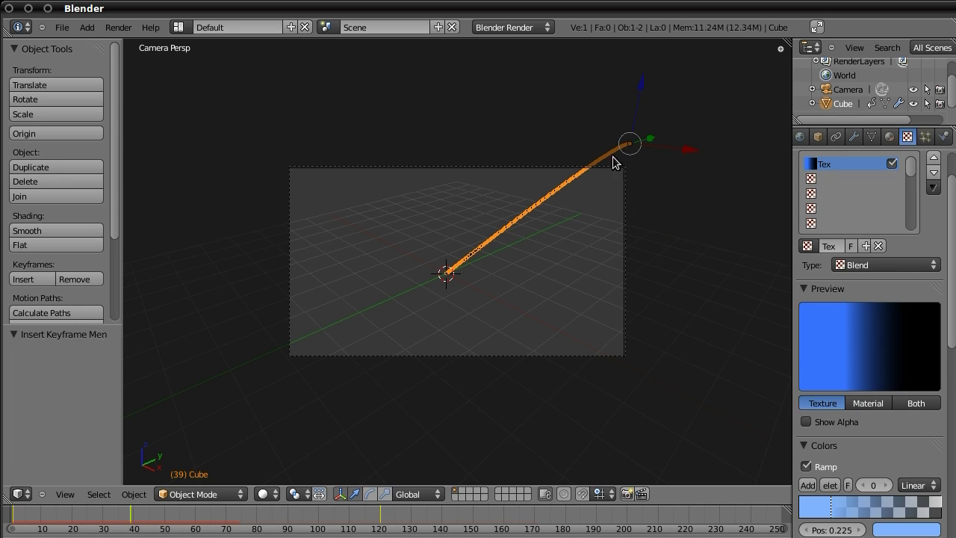
key("g")
left_click(575, 195)
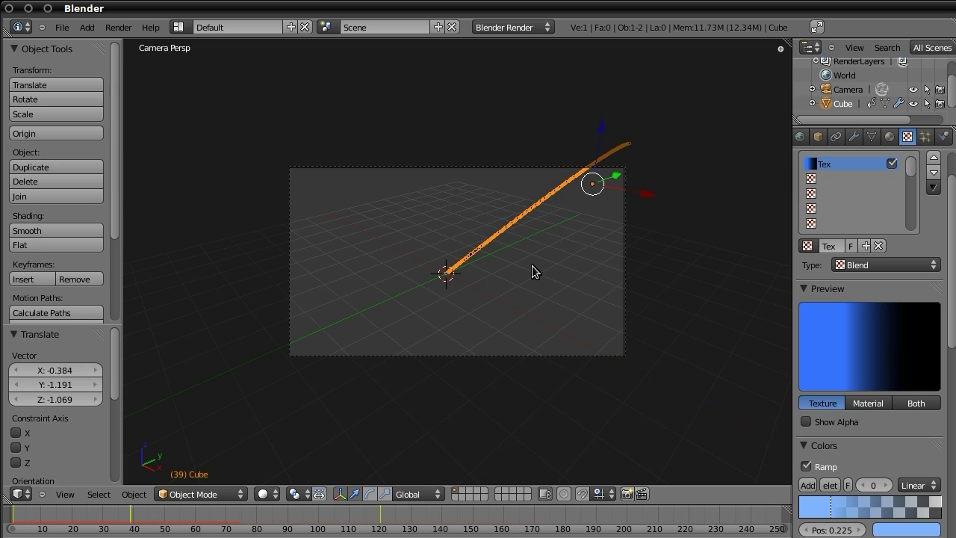
key("i")
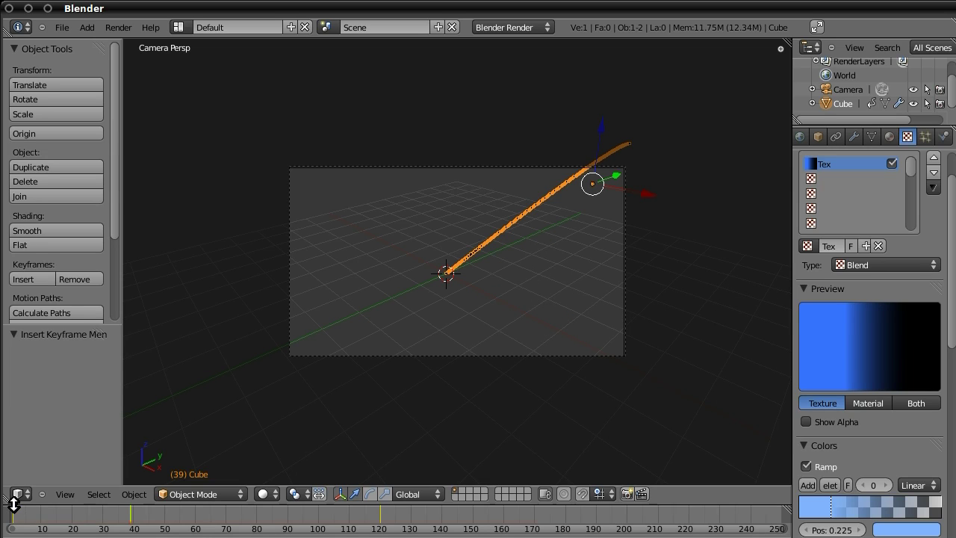
left_click(12, 516)
key("alt+a")
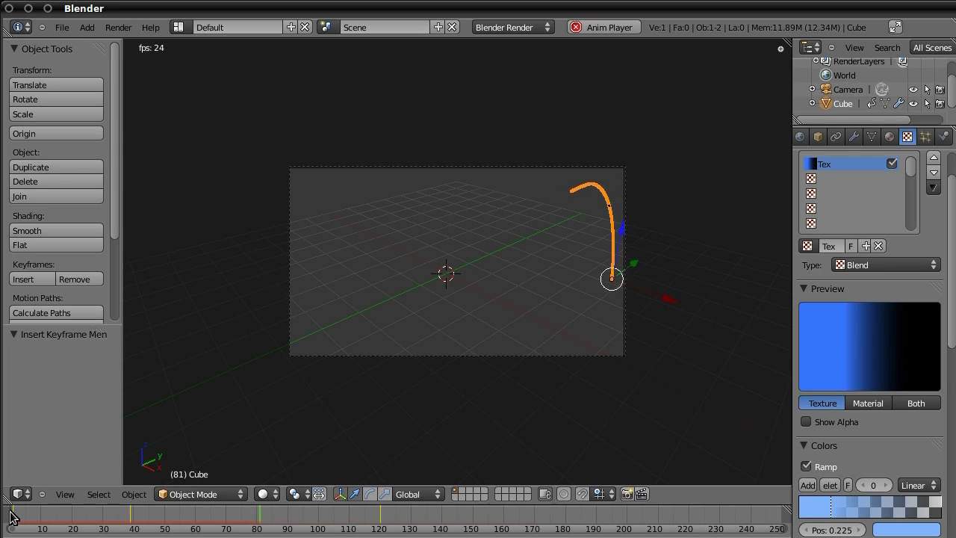
key("alt+a")
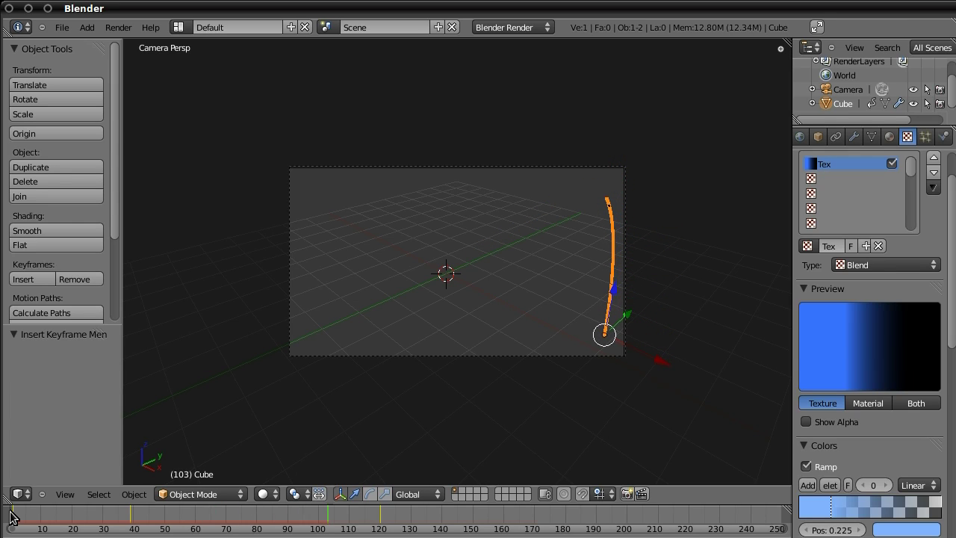
At frame 80, move the emitter about -4.2 X, -5.7 Y and -1.64 Z, key its location, and play the animation from the start
left_click(258, 523)
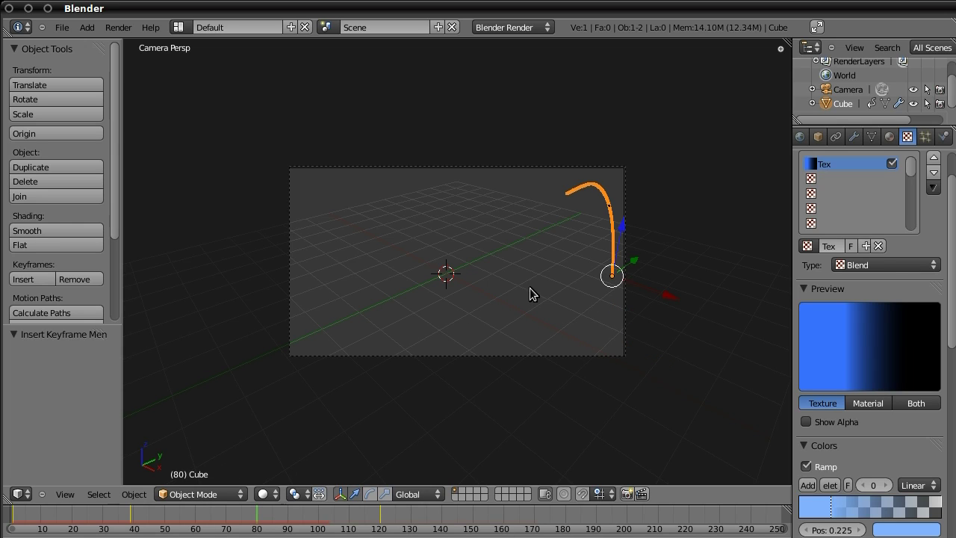
key("g")
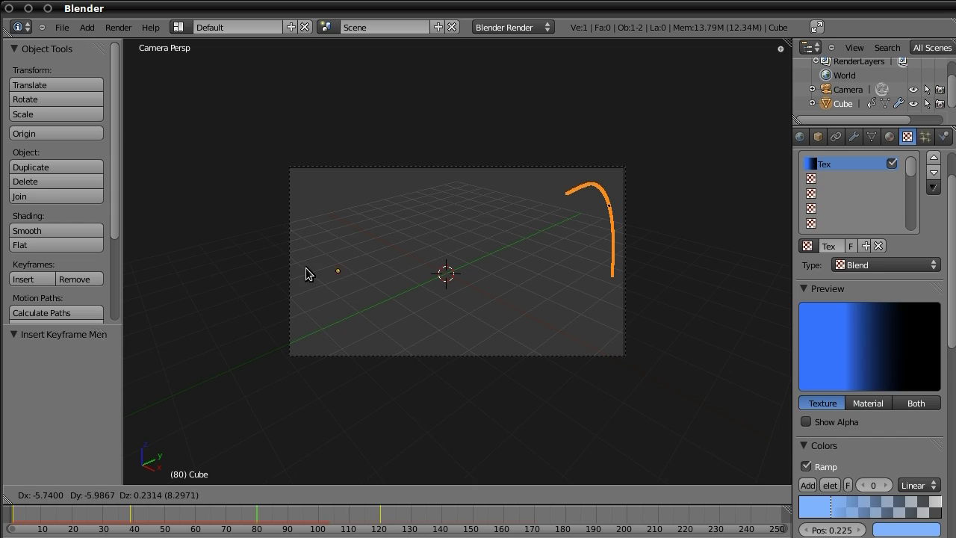
left_click(348, 346)
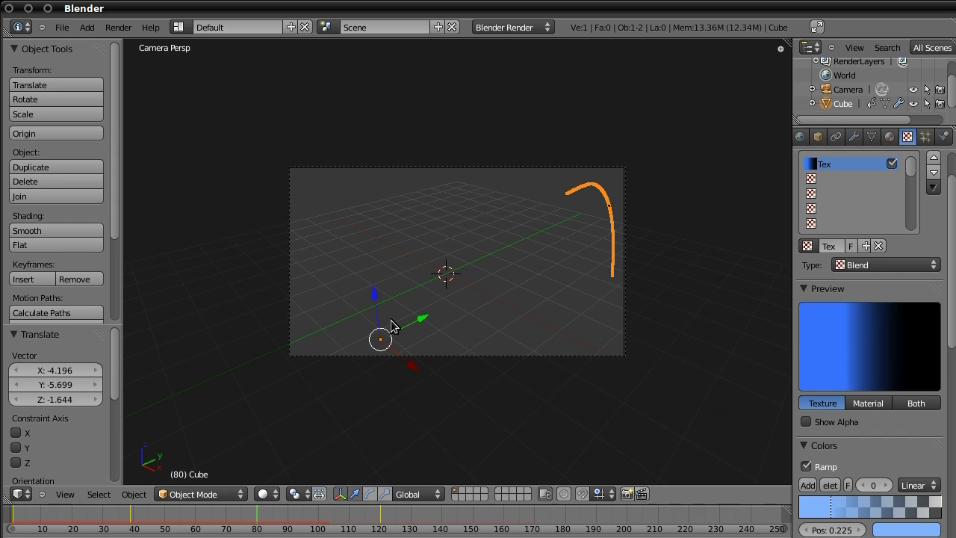
key("i")
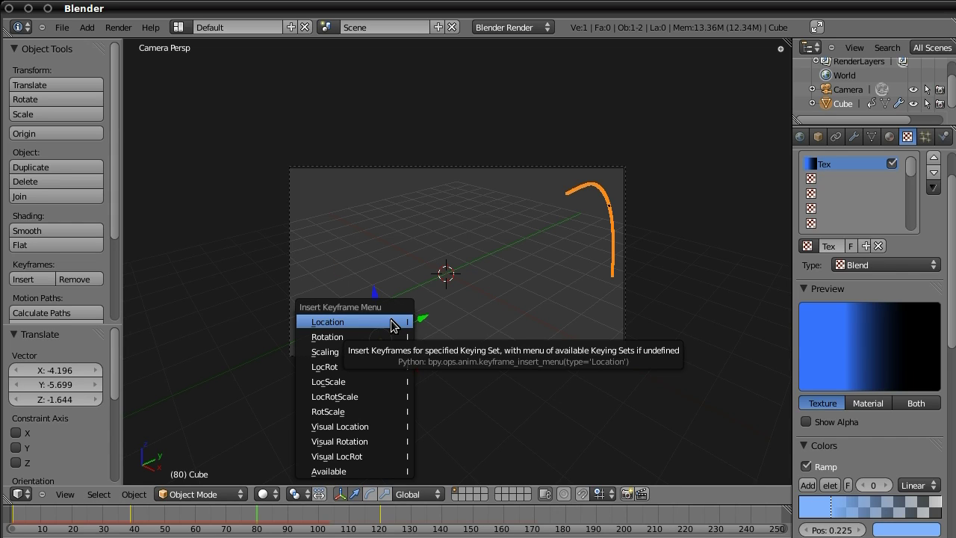
left_click(391, 319)
left_click(14, 515)
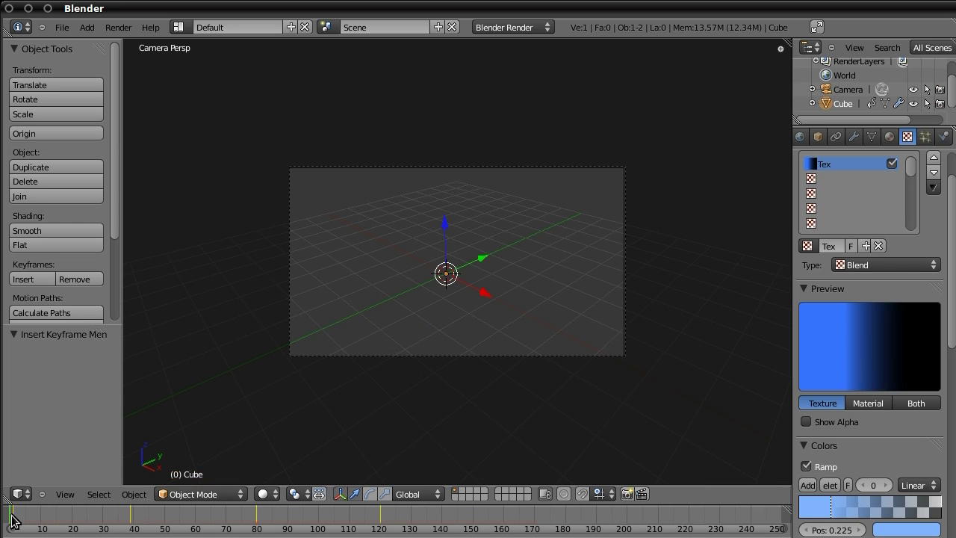
key("alt+a")
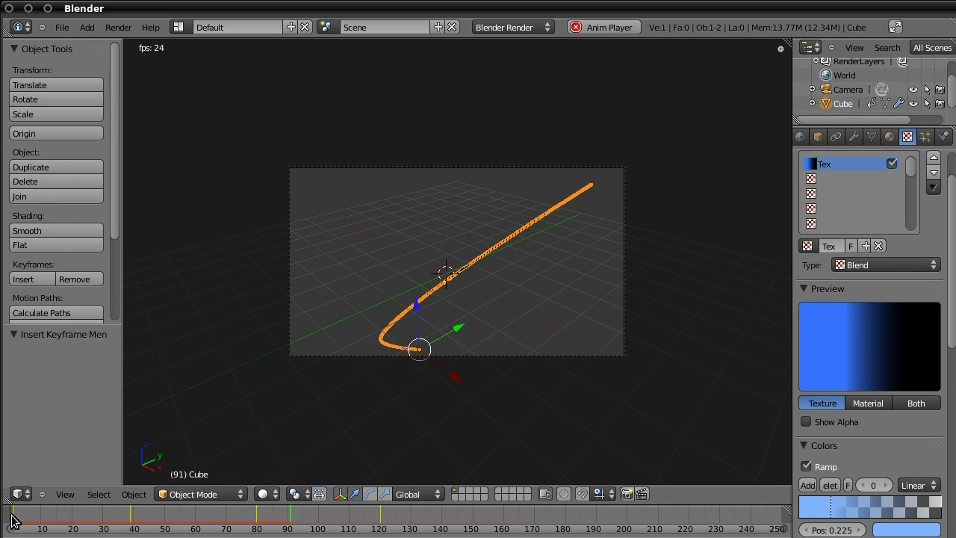
key("alt+a")
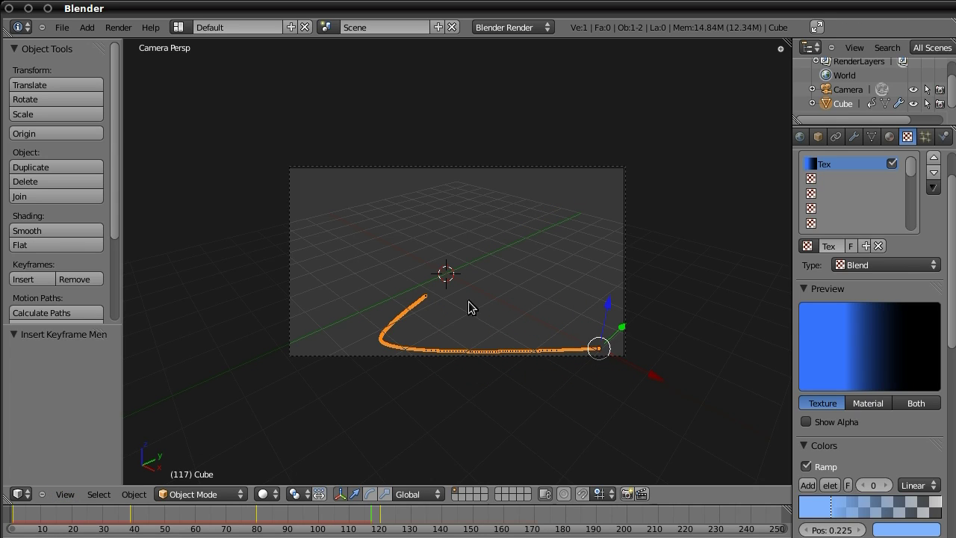
Re-key the emitter's location at frame 39 after moving it about -4.86 X, -5.32 Y and -0.14 Z, and return to frame 0
left_click(131, 517)
key("Right")
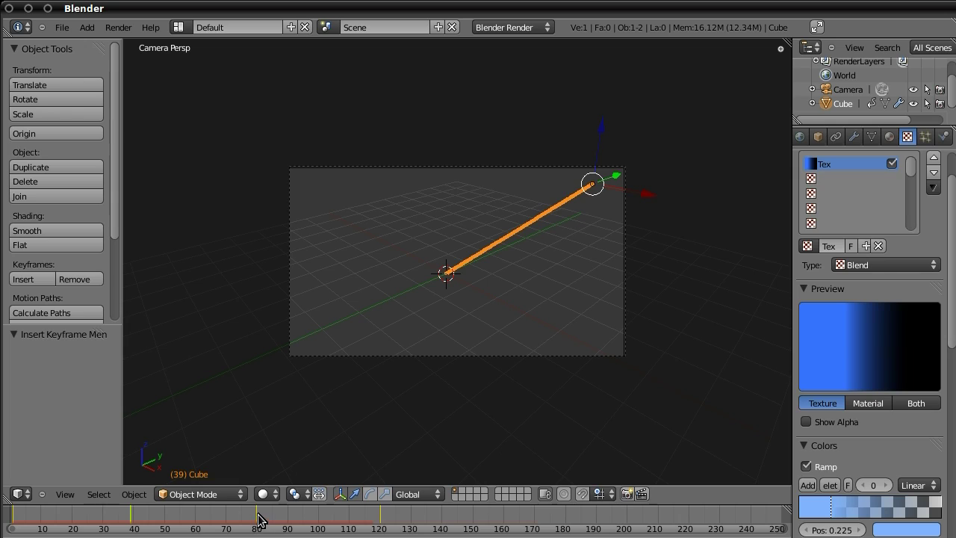
left_click_drag(599, 189, 360, 201)
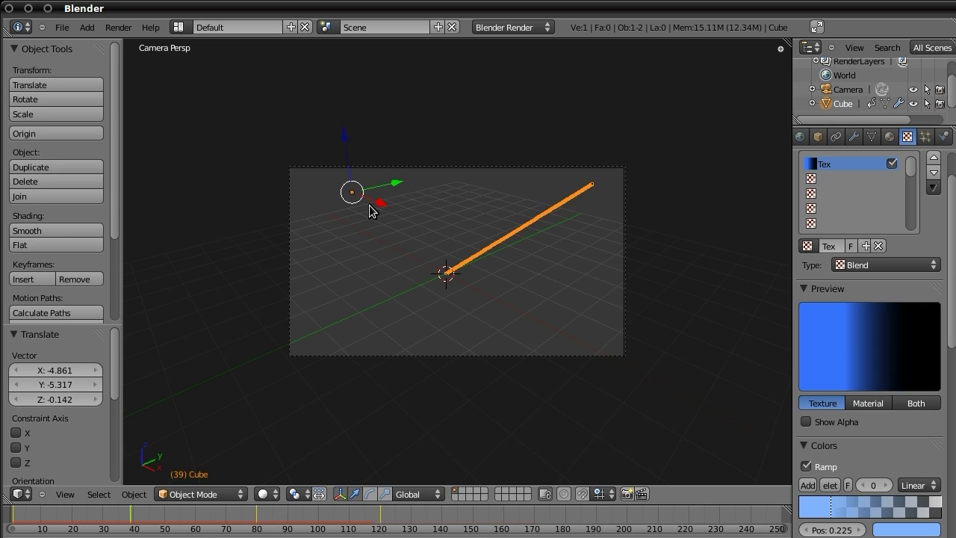
key("u")
left_click(369, 204)
key("i")
left_click(405, 222)
left_click(14, 515)
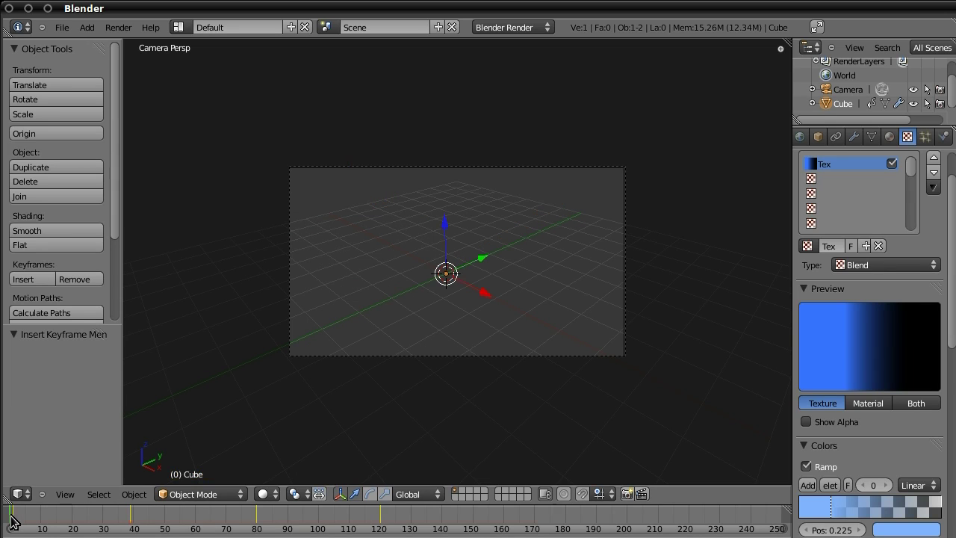
Play the animation in the camera view and review the emitter's position at the keyframes on frames 120, 39 and 80
key("alt+a")
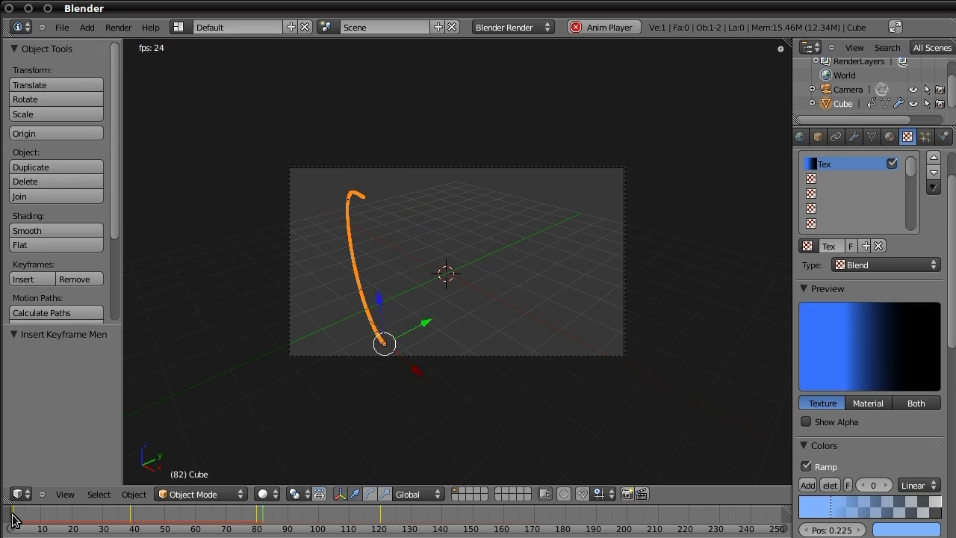
key("alt+a")
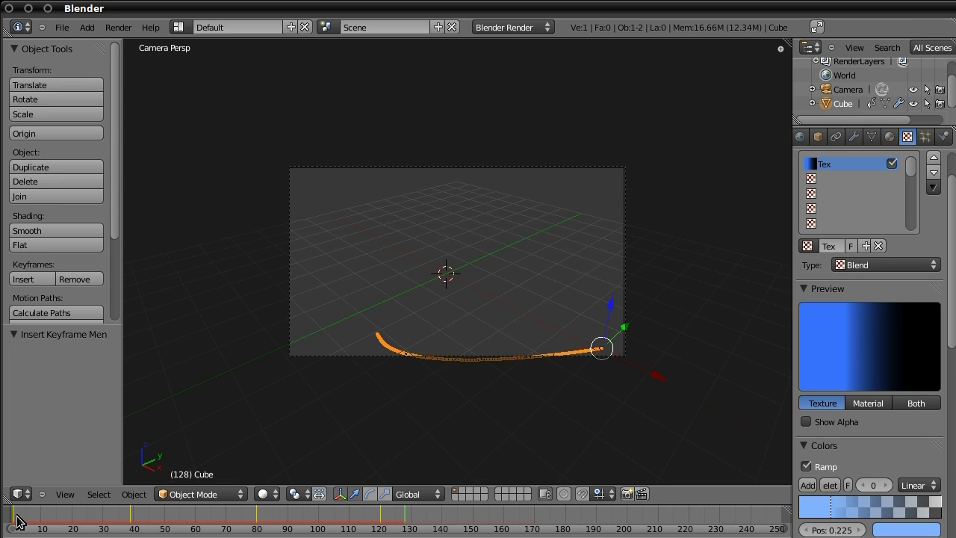
left_click(381, 518)
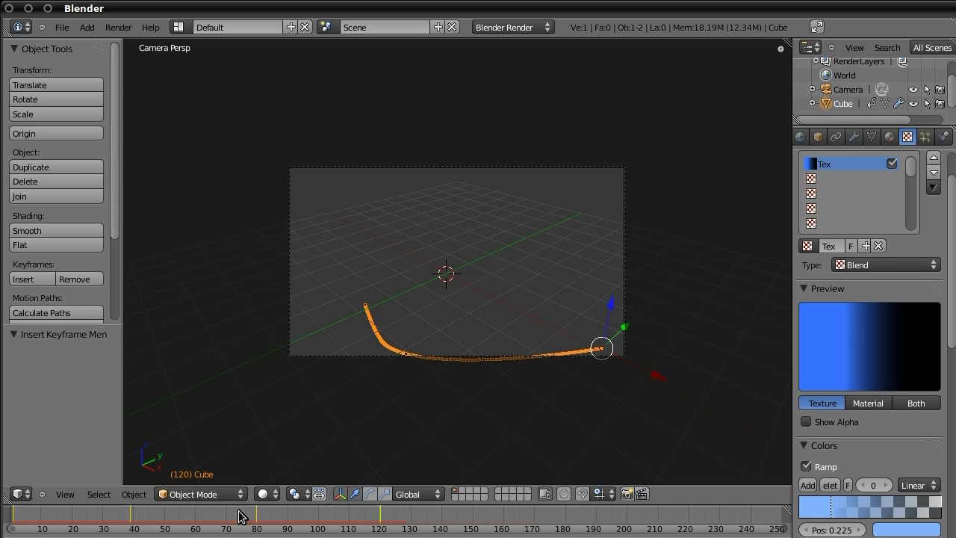
left_click(132, 518)
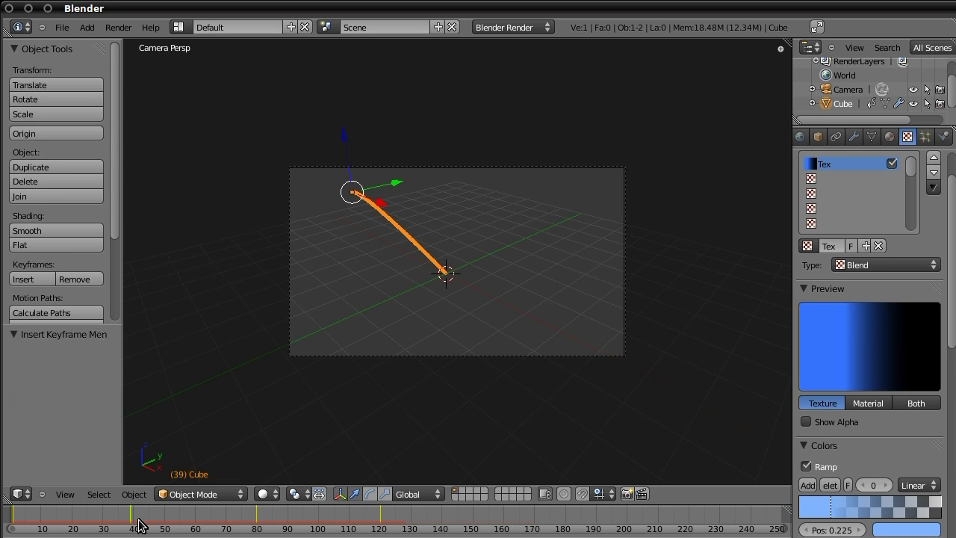
left_click(256, 518)
left_click(257, 518)
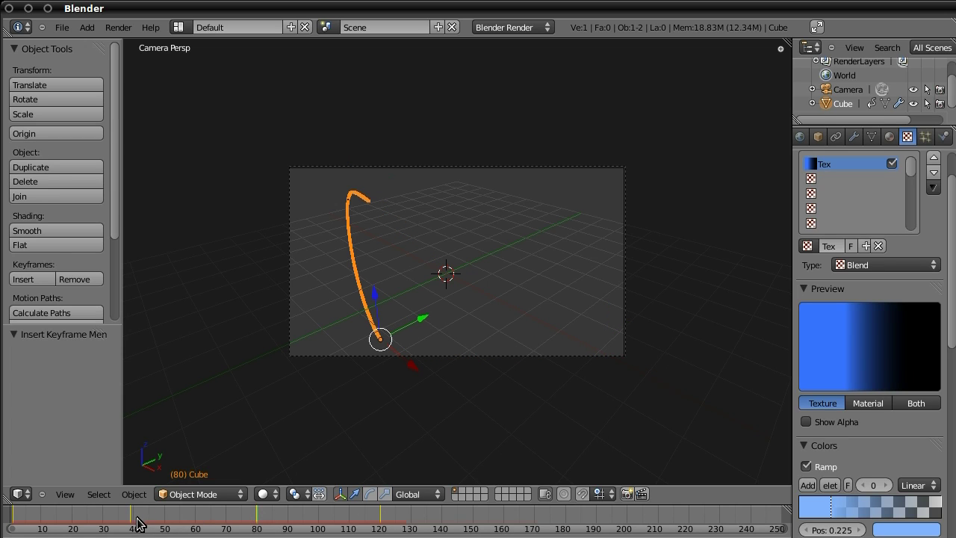
left_click(131, 521)
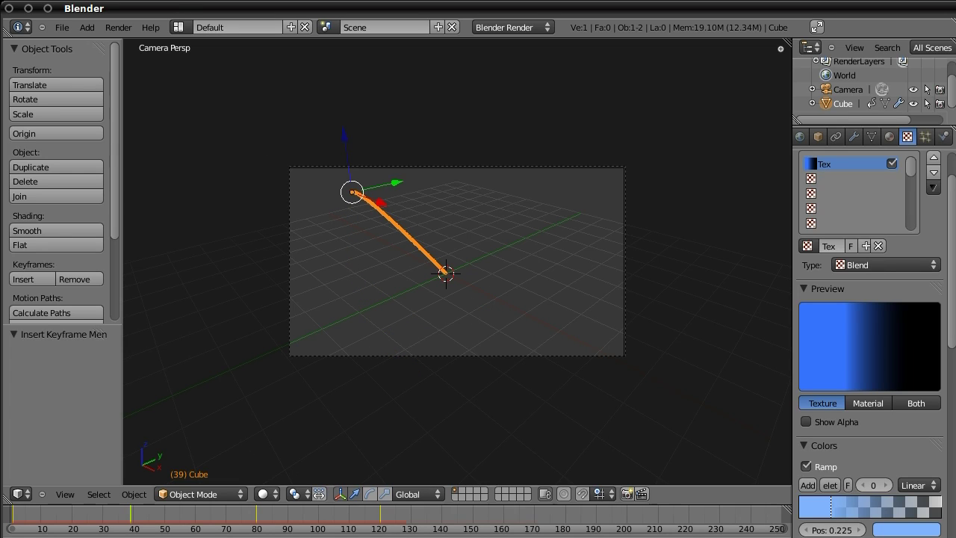
Find the Animation: Motion Trail add-on by searching the user preferences for "motion", enable it, and close the preferences
left_click(62, 27)
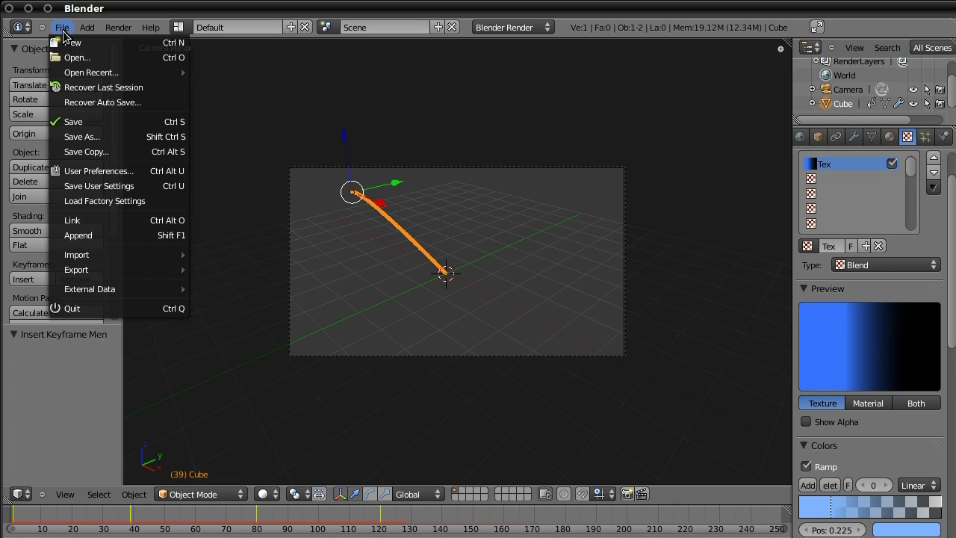
left_click(113, 174)
left_click_drag(155, 6, 490, 100)
left_click(203, 143)
type("motion")
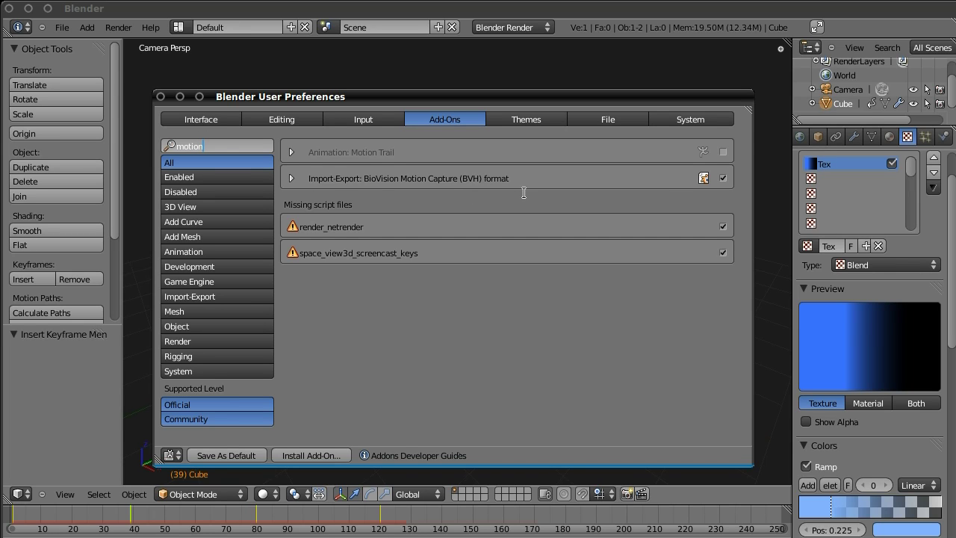
left_click(292, 153)
left_click(723, 152)
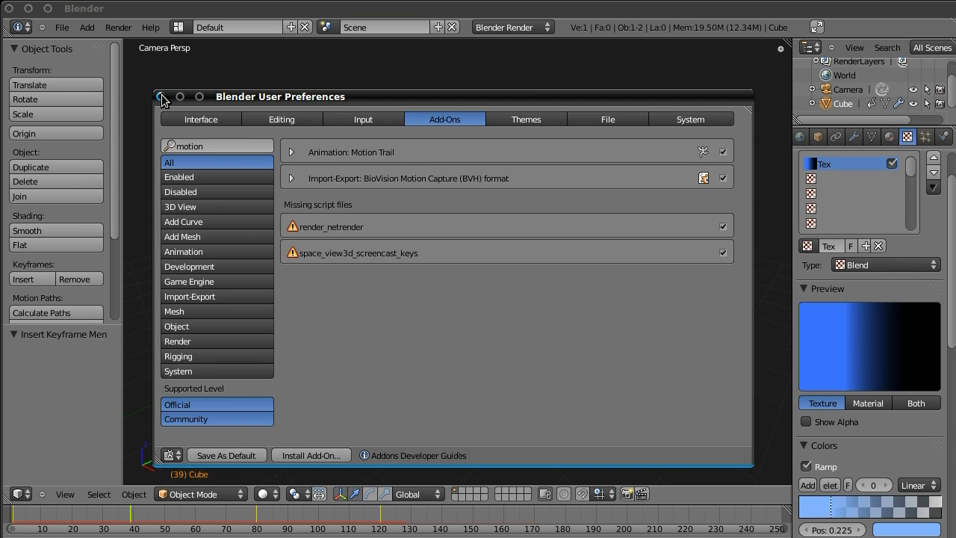
left_click(161, 96)
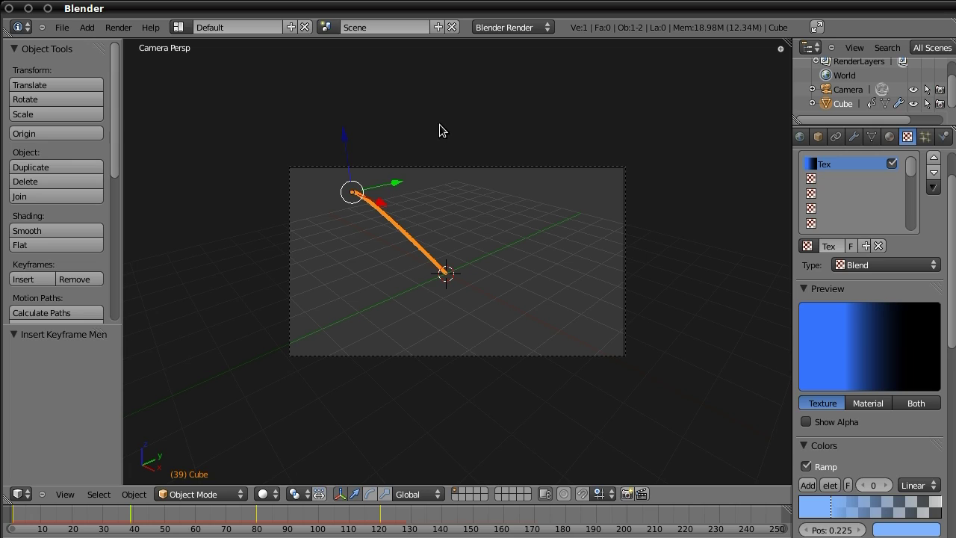
Switch to the web browser and look through the Motion Trail add-on page's download and introduction sections
key("alt+Tab")
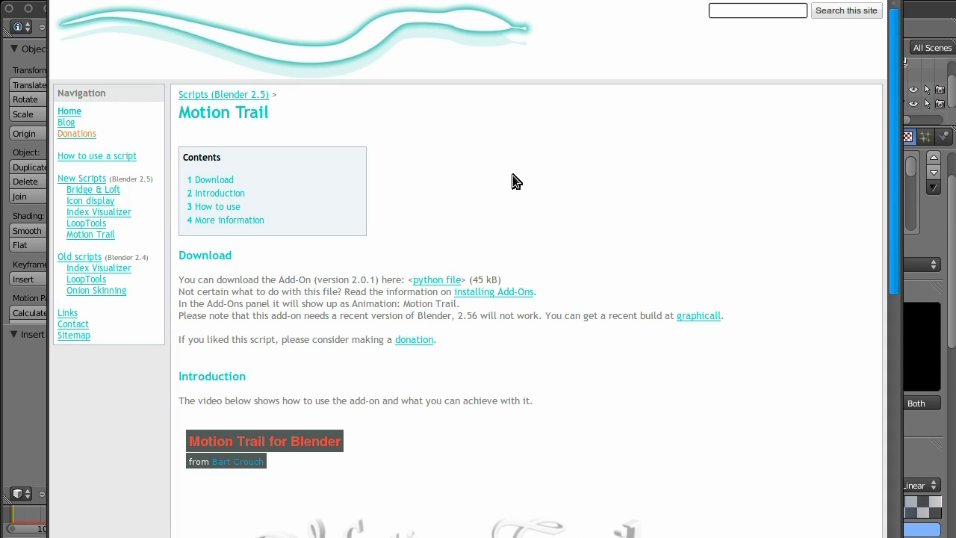
left_click_drag(893, 119, 891, 201)
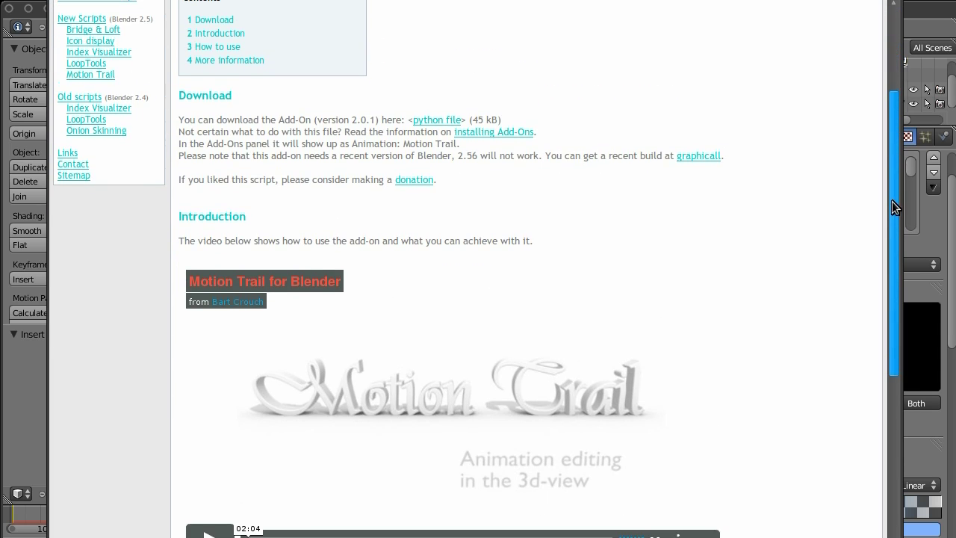
left_click_drag(893, 272, 895, 230)
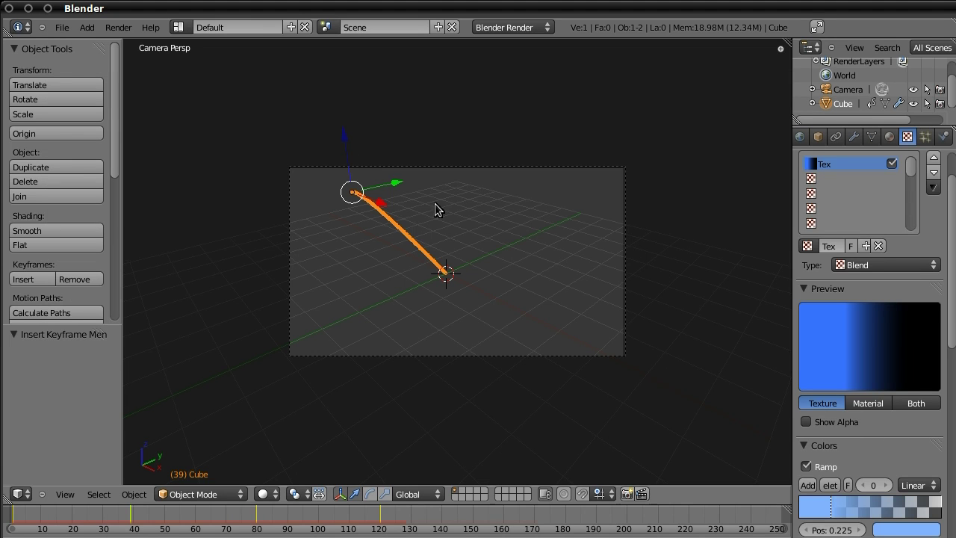
Return to Blender and enable the motion trail for the emitter in Location mode, with the camera frame fitted in view
left_click_drag(115, 110, 114, 278)
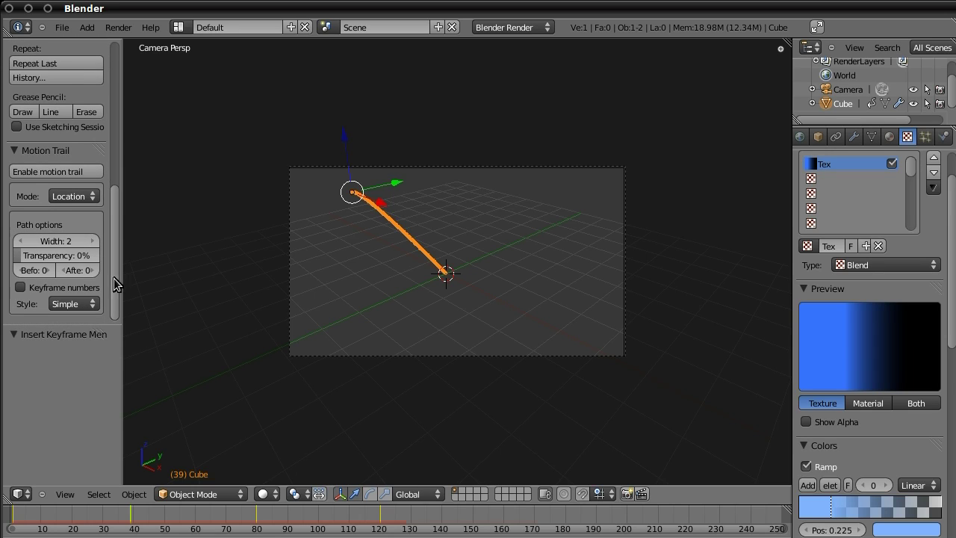
left_click(67, 171)
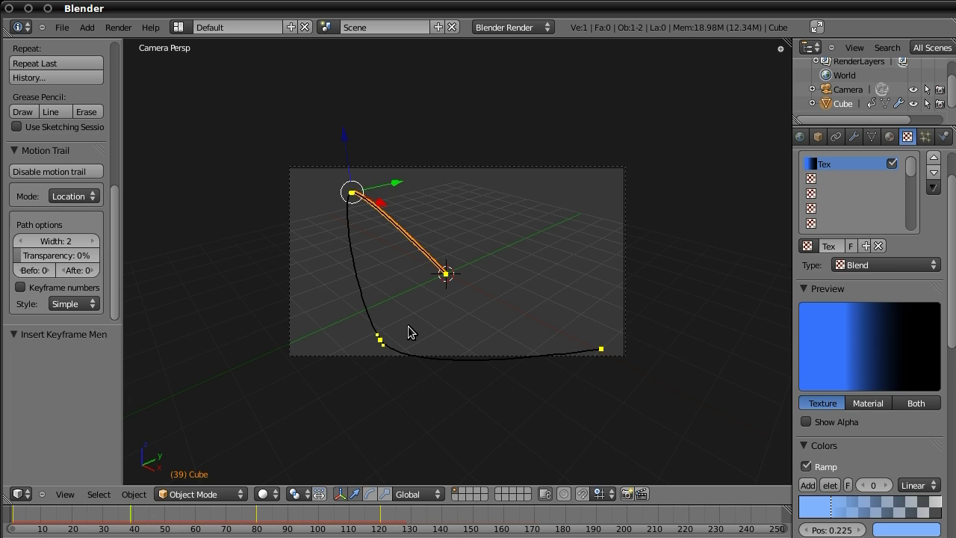
key("Home")
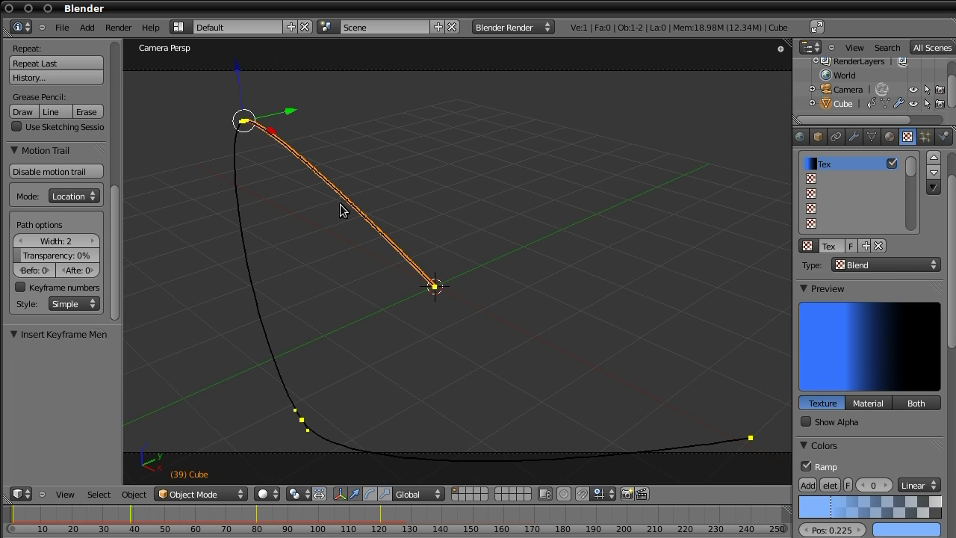
scroll(339, 204, "down", 4)
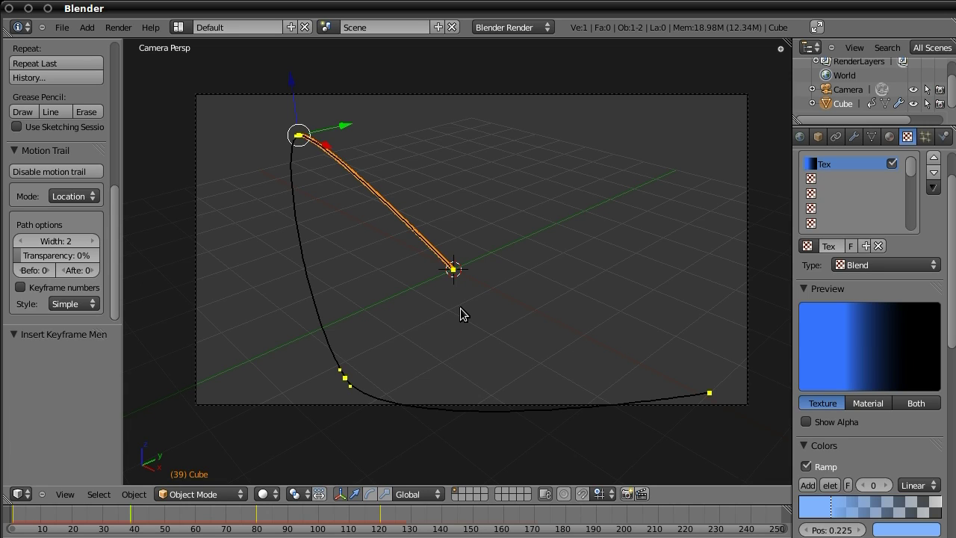
In the top orthographic view, lengthen the frame 39 keyframe's trail handle and swing it to the opposite side so the path loops
key("KP_7")
scroll(461, 314, "up", 5)
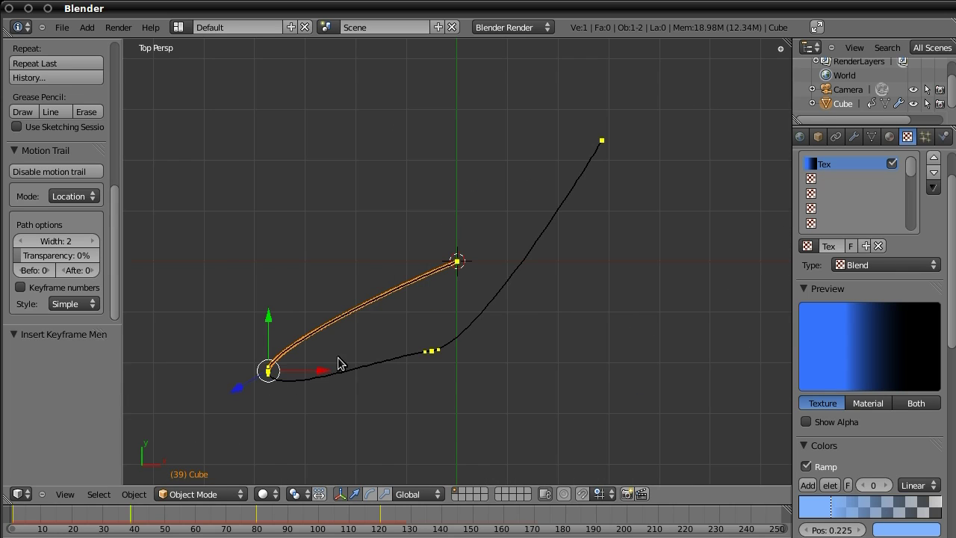
middle_click_drag(359, 390, 421, 301, "shift")
scroll(420, 300, "down", 2)
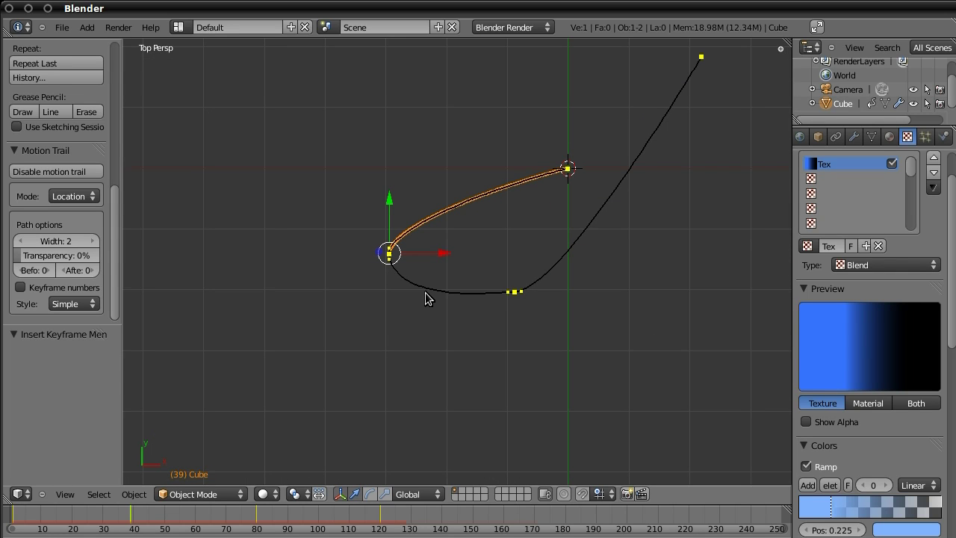
key("KP_5")
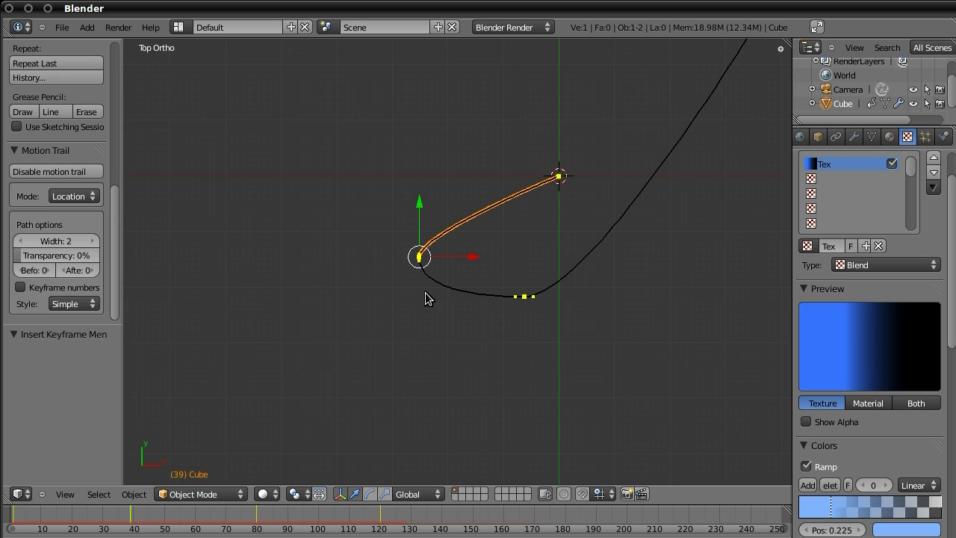
scroll(429, 295, "up", 3)
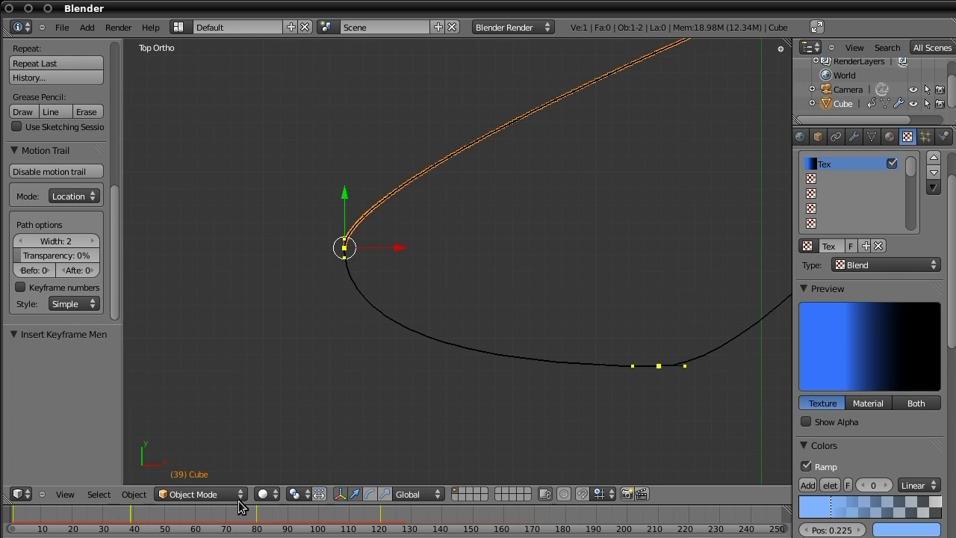
left_click(184, 521)
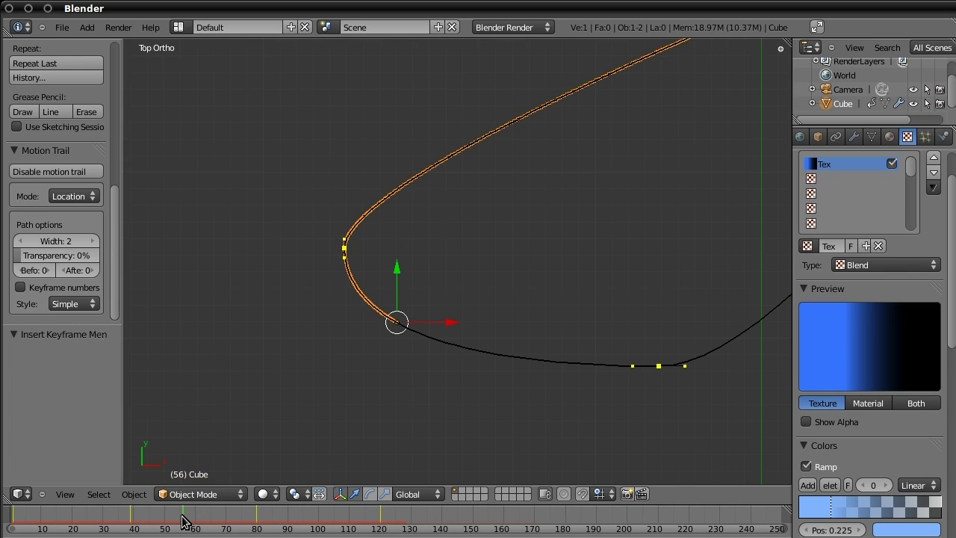
left_click(344, 241)
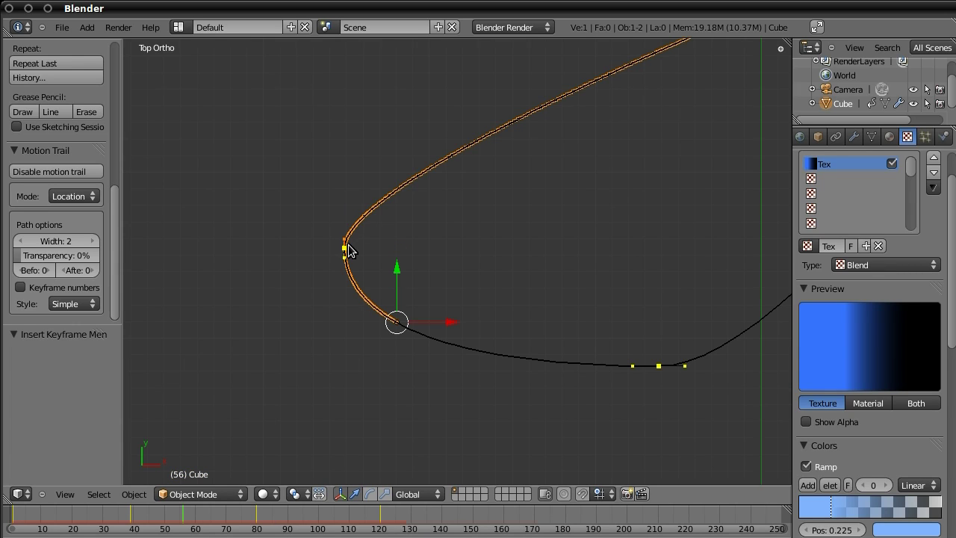
left_click(344, 243)
left_click_drag(375, 264, 376, 176)
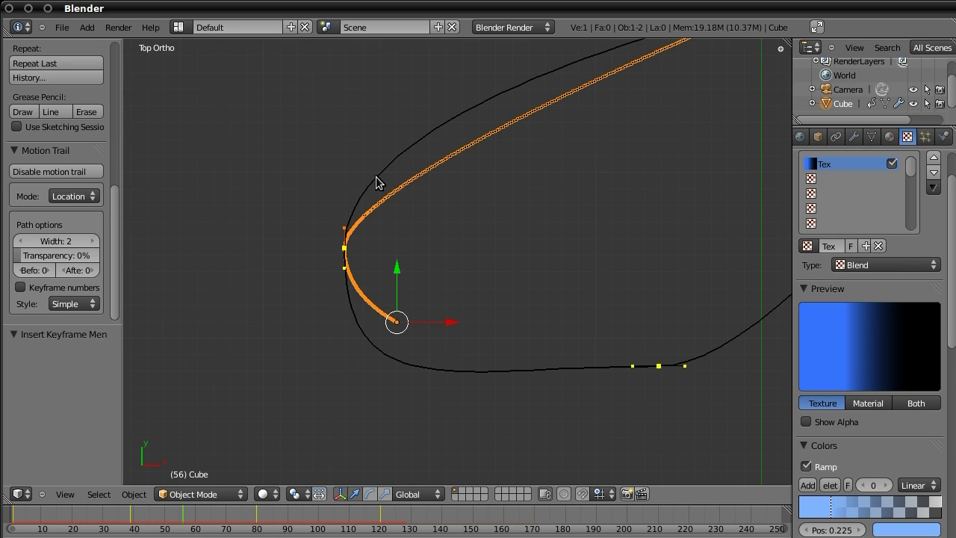
left_click(376, 176)
left_click_drag(365, 196, 375, 176)
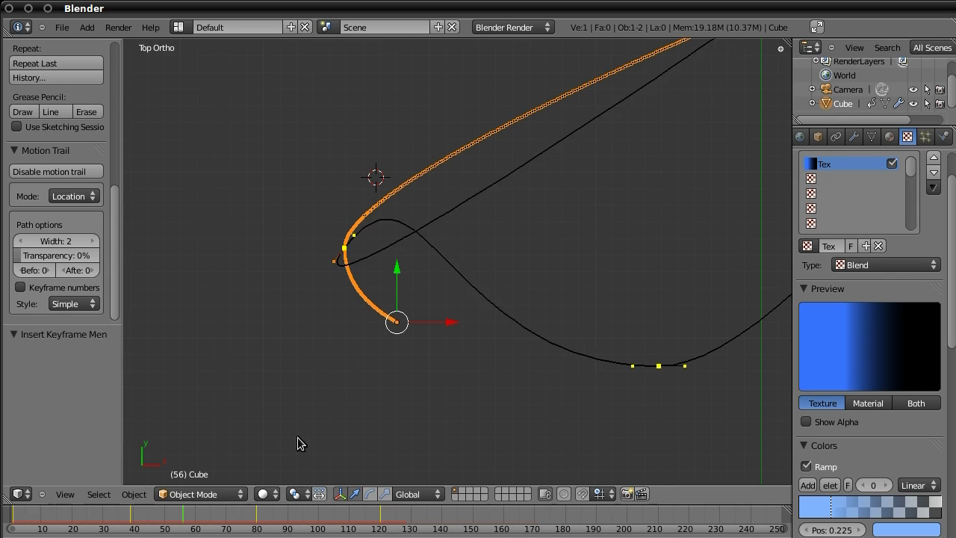
left_click_drag(365, 520, 380, 525)
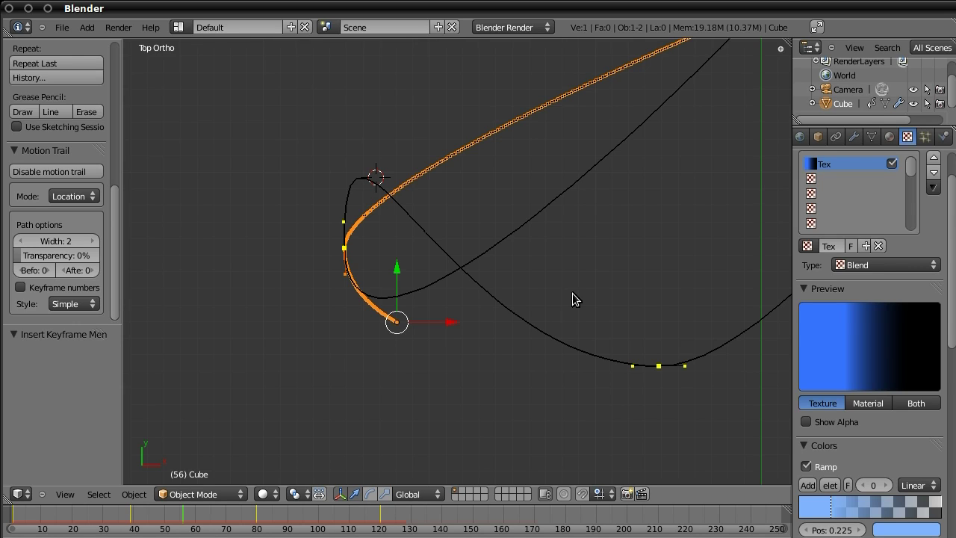
Swing the outgoing trail handle of the frame 80 keyframe around to its opposite side, forming a second loop in the path
left_click(685, 366)
left_click_drag(685, 371, 136, 347)
key("w")
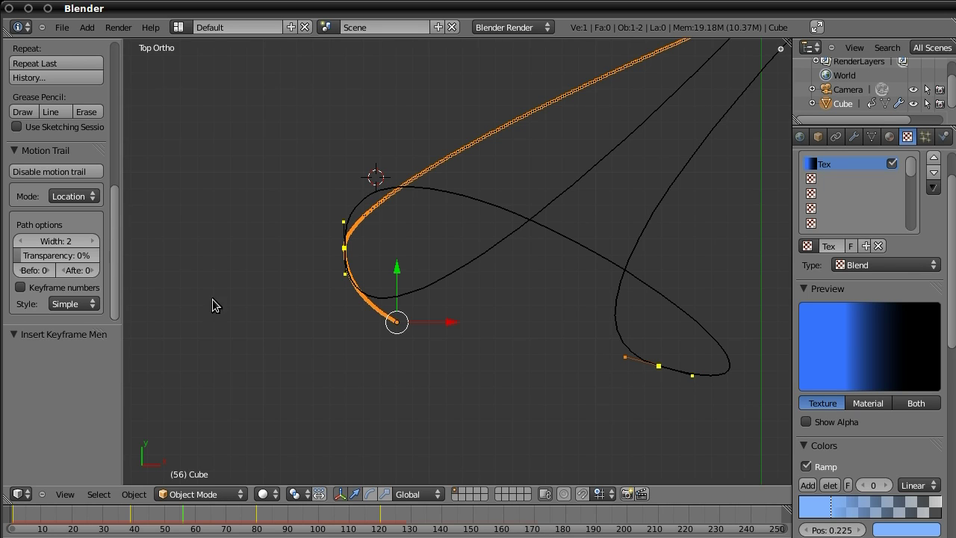
Examine the reshaped trail from the top, right and camera views, play the animation from frame 0, and return to frame 0
scroll(584, 288, "down", 6)
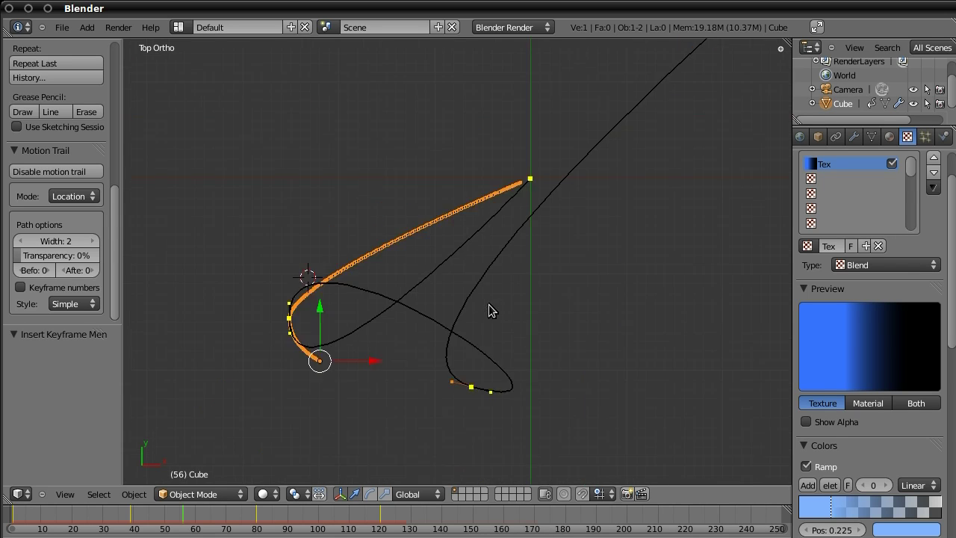
scroll(545, 302, "up", 3)
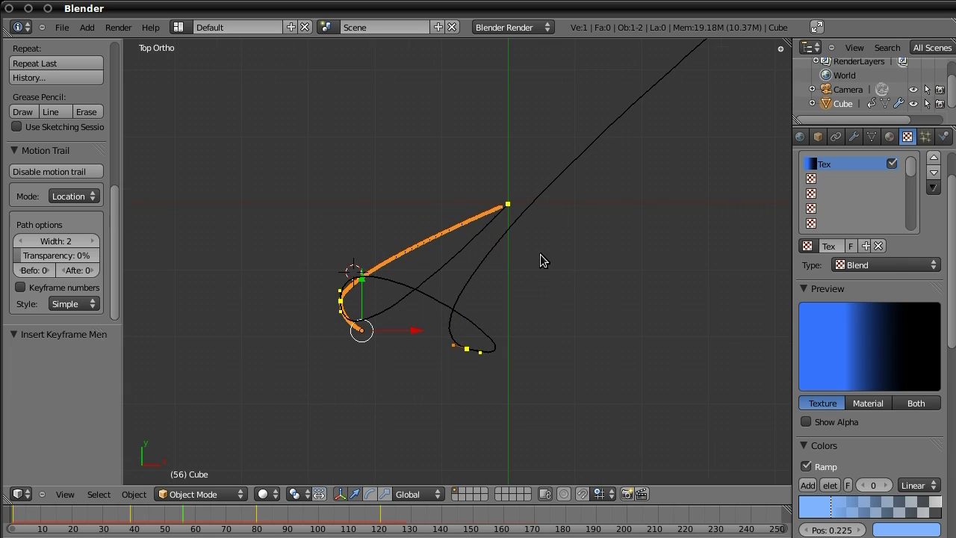
key("KP_3")
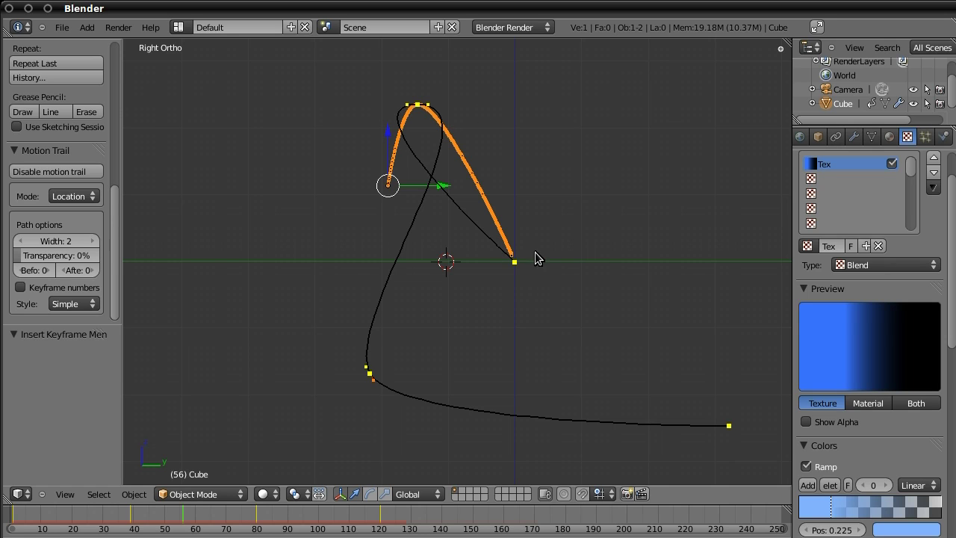
key("KP_0")
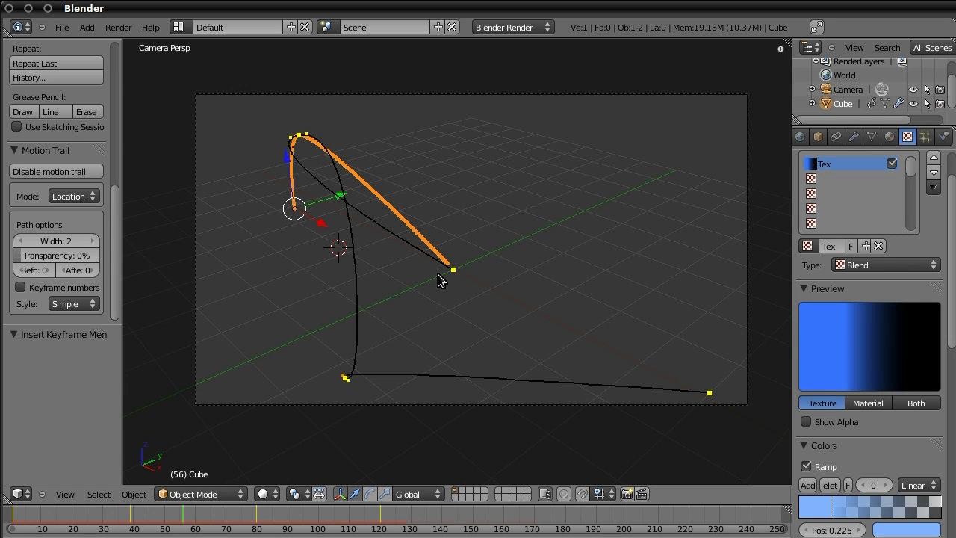
left_click(10, 519)
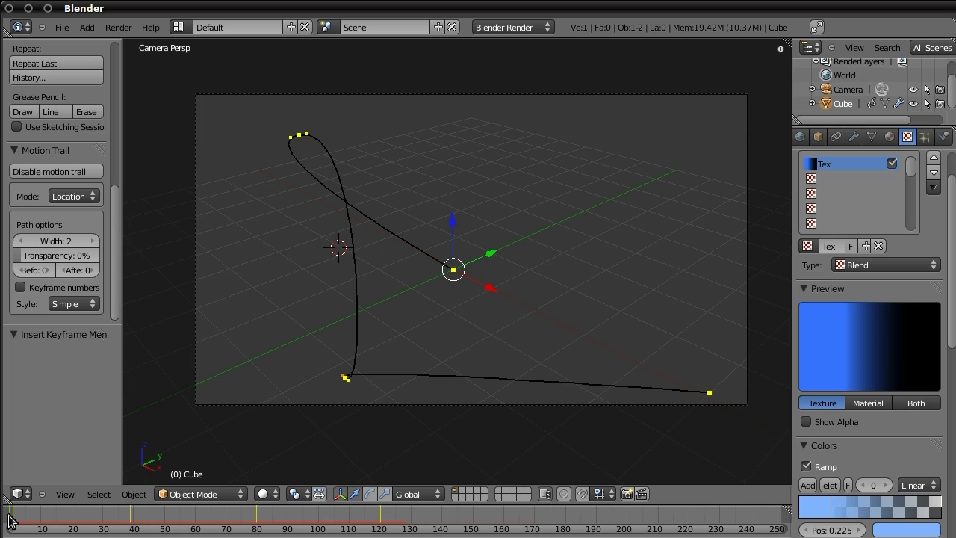
key("alt+a")
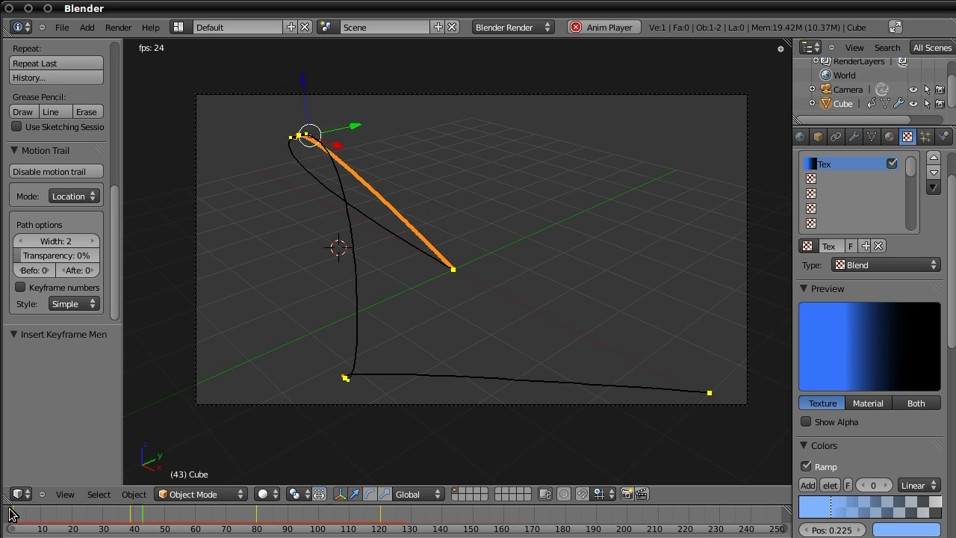
key("alt+a")
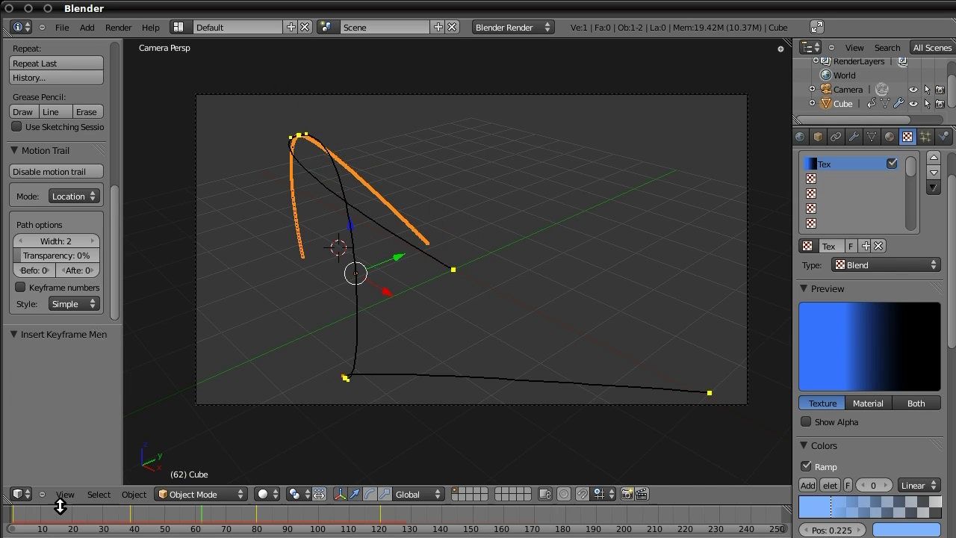
left_click(12, 523)
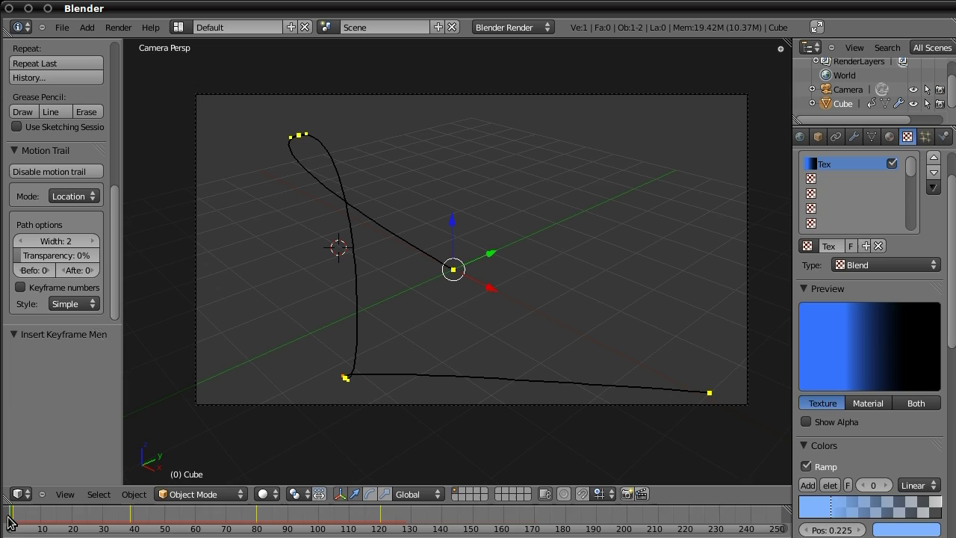
Show the particle system's emission settings and play the animation to check how particles follow the looping path
left_click(926, 142)
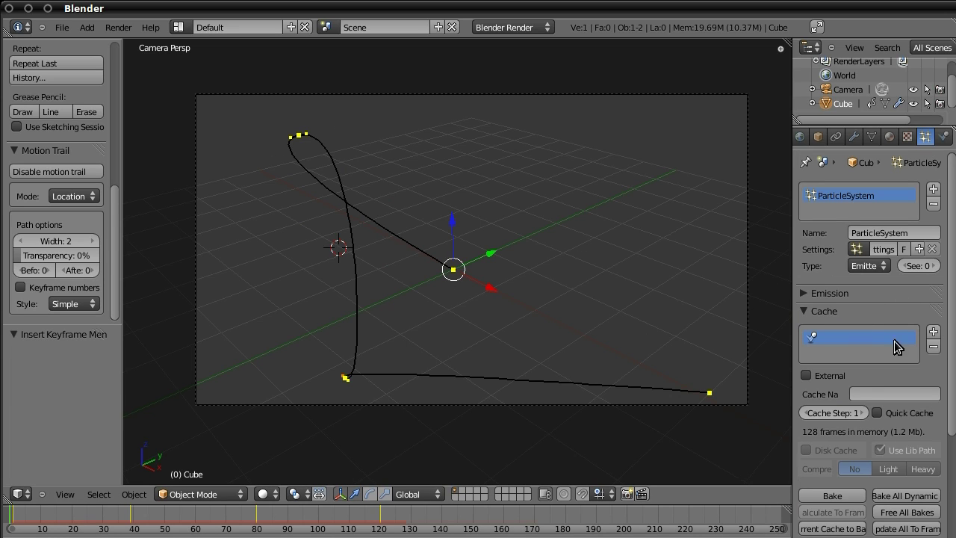
left_click(814, 295)
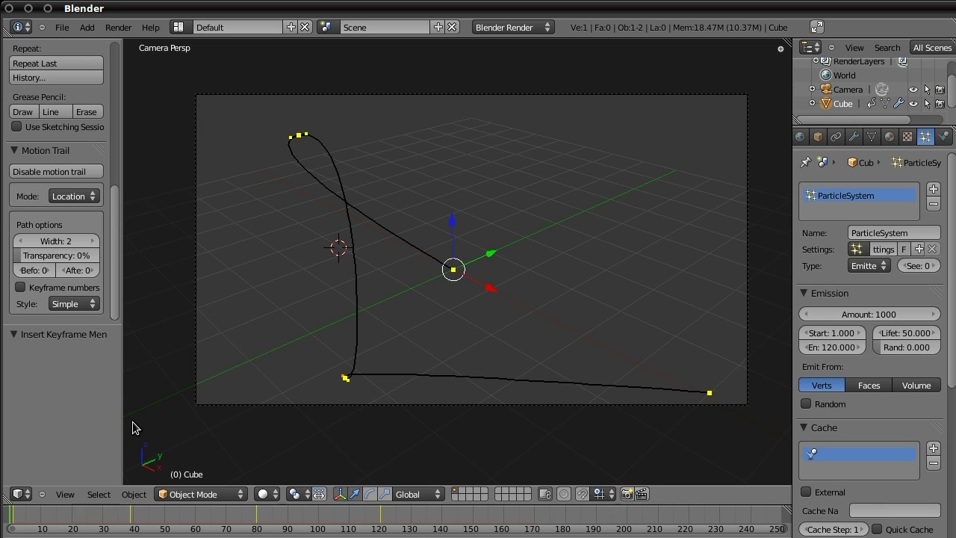
key("alt+a")
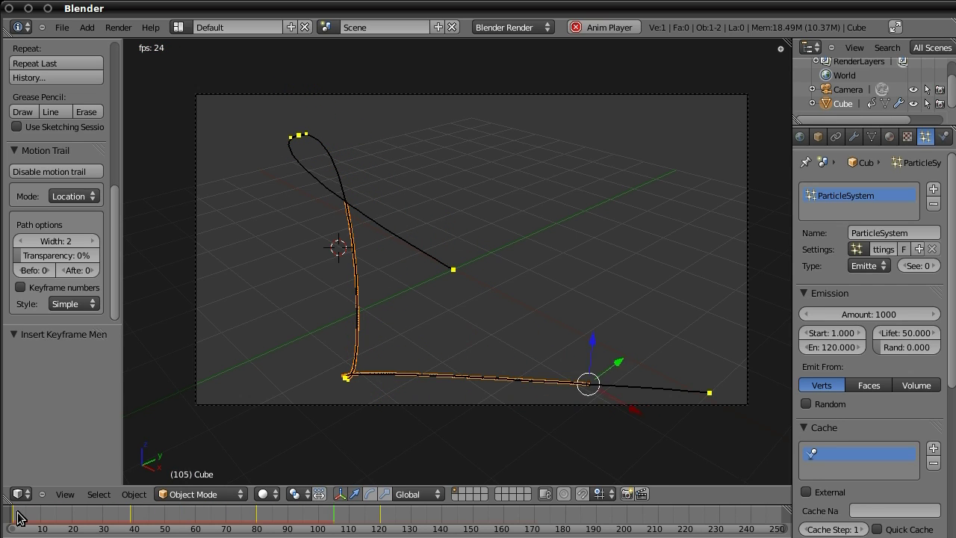
key("alt+a")
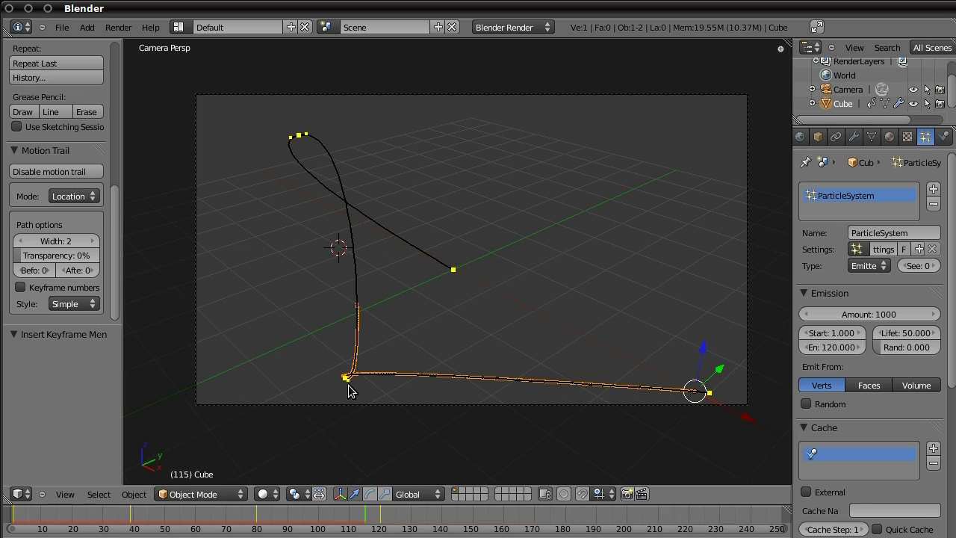
Lengthen the frame 80 keyframe's incoming trail handle in the front view and pull its outgoing handle upward in the right view
key("KP_3")
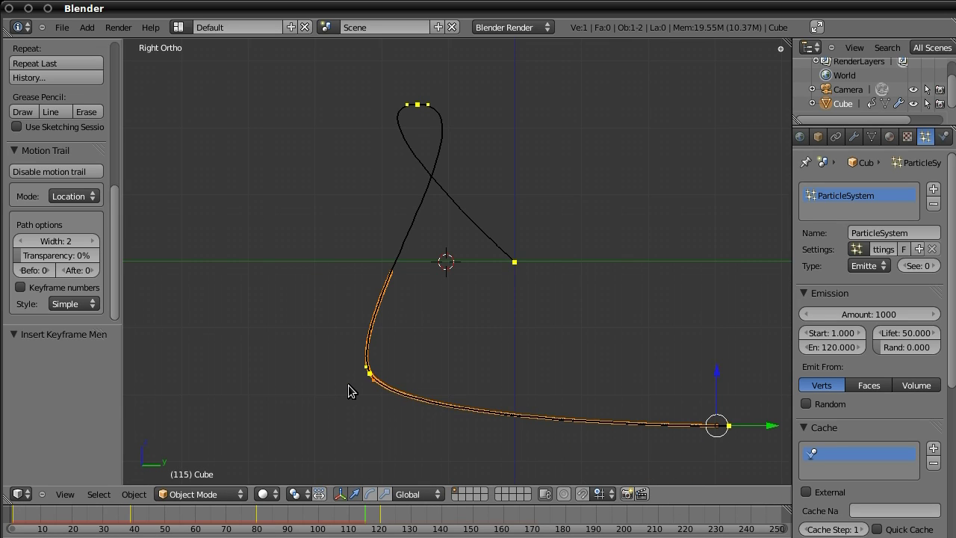
key("KP_1")
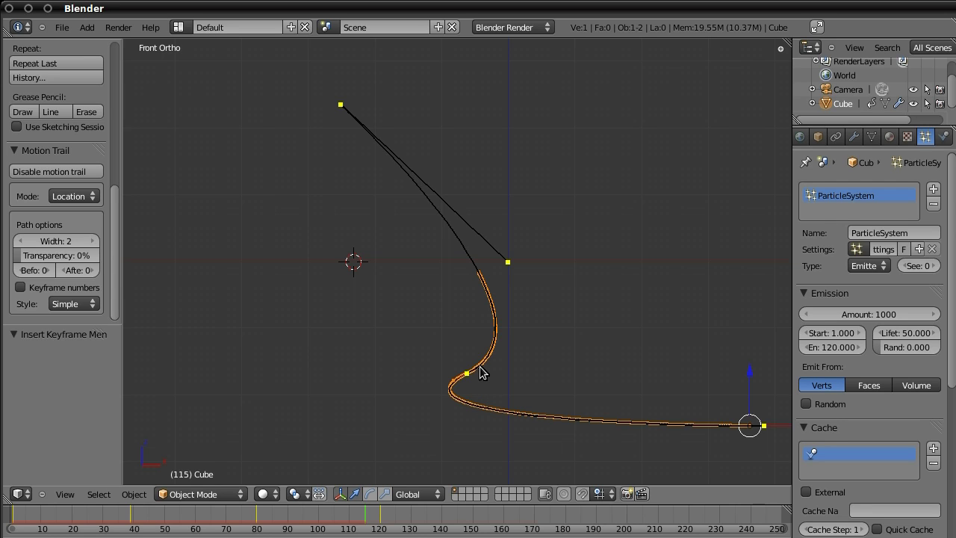
left_click_drag(479, 366, 735, 346)
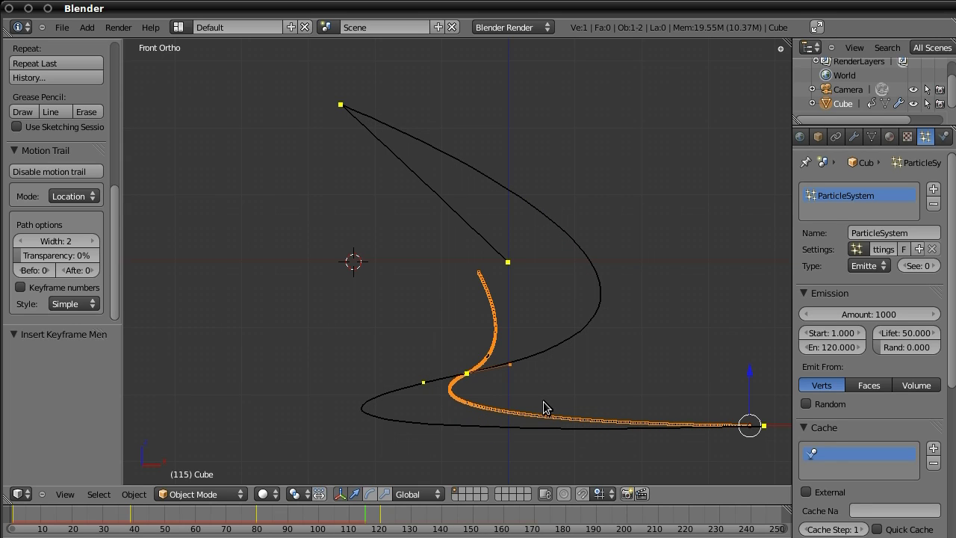
key("KP_3")
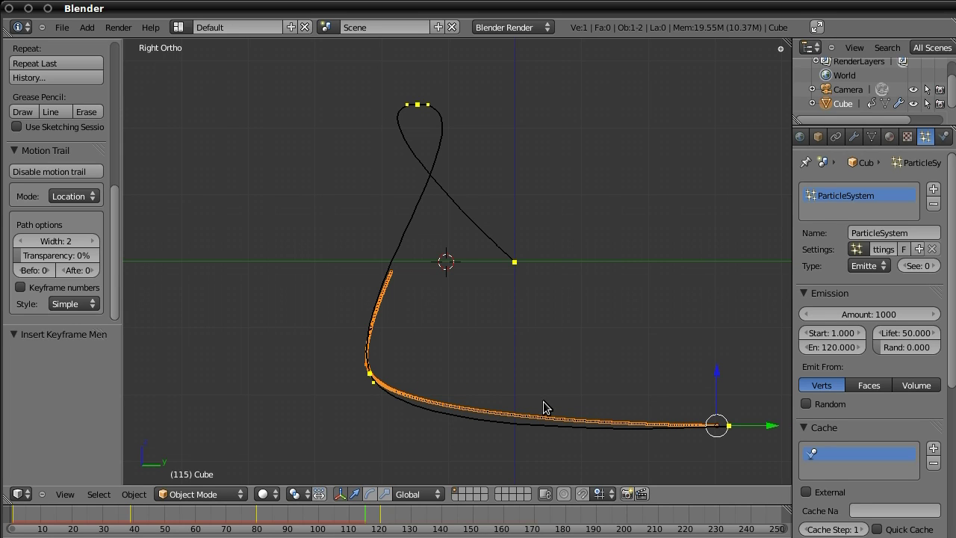
left_click_drag(375, 388, 603, 227)
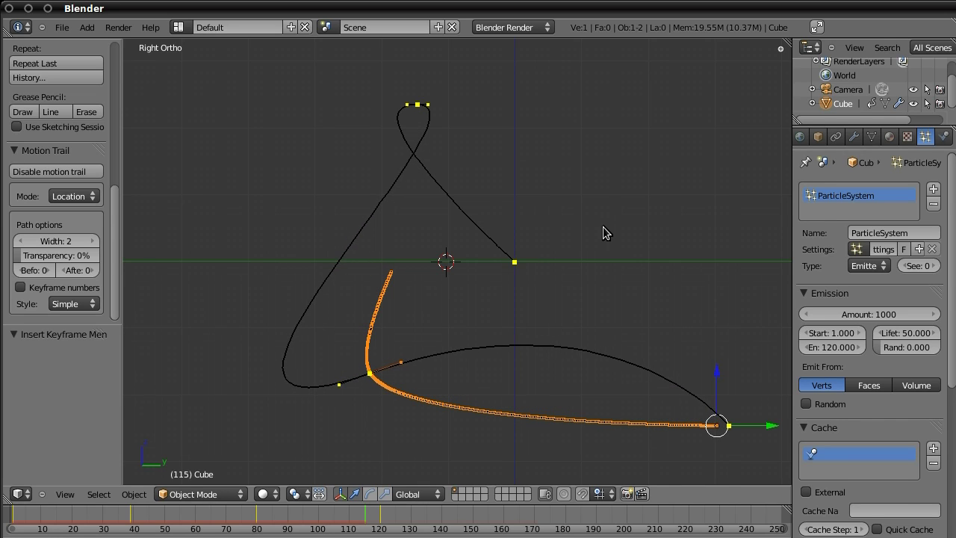
In the top view, swing the frame 80 keyframe's incoming handle toward negative X to widen the lower bend, checking it through the camera
key("KP_0")
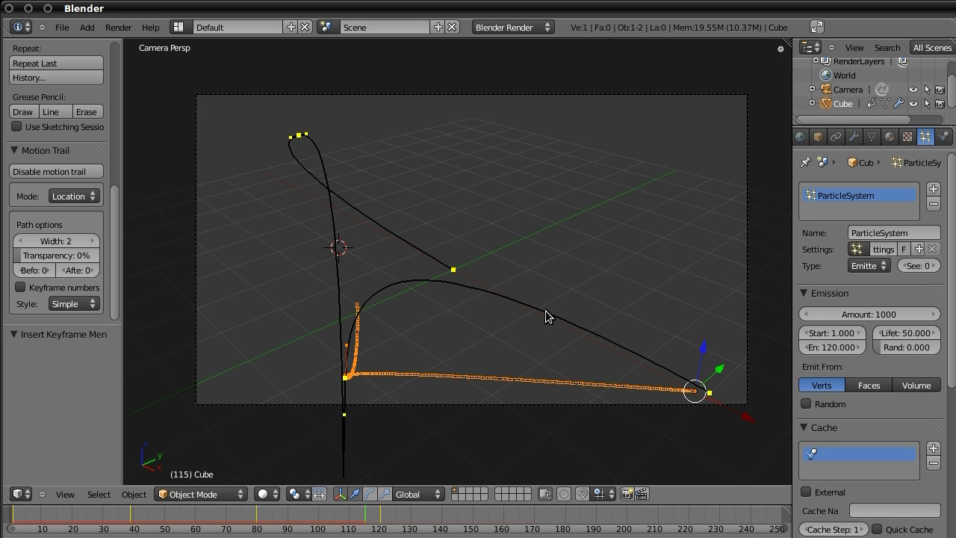
scroll(456, 386, "up", 2)
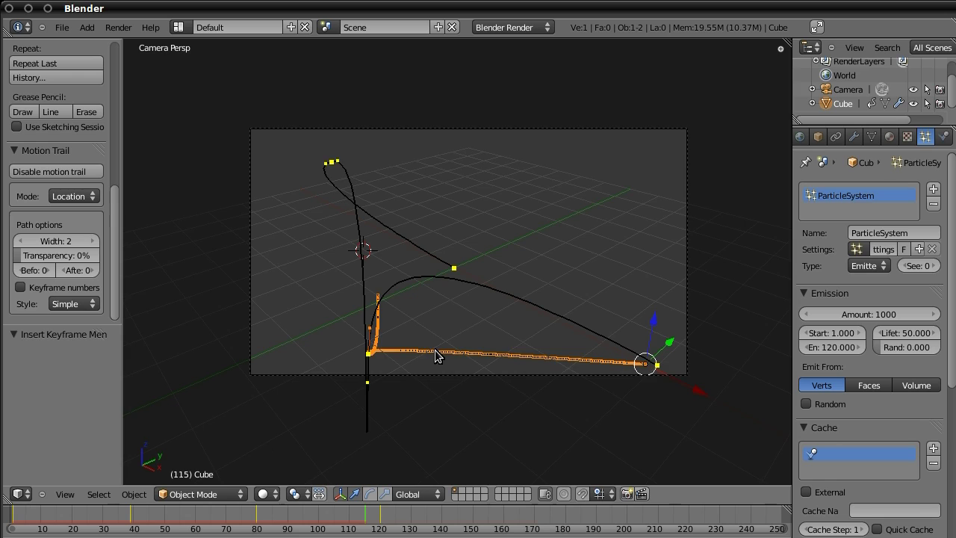
key("KP_7")
left_click_drag(511, 381, 157, 357)
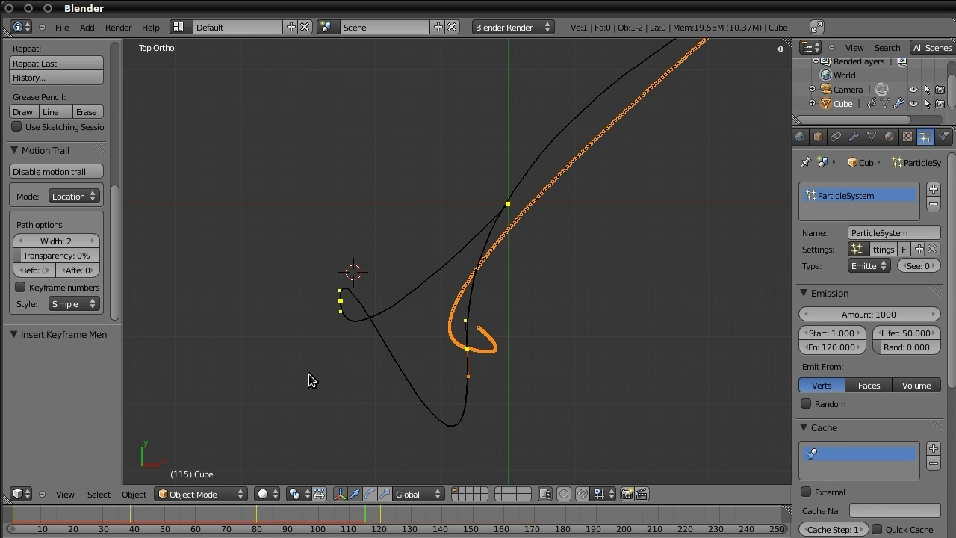
key("KP_0")
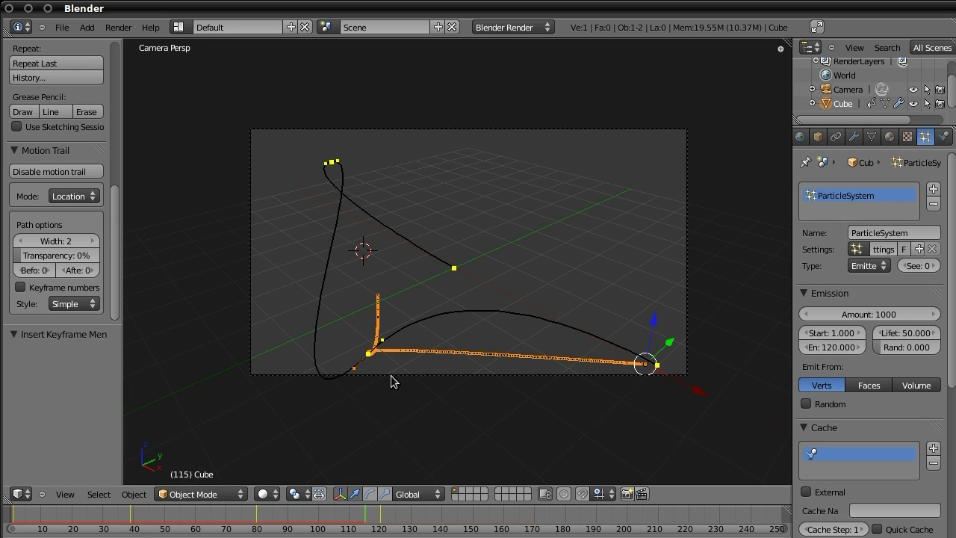
Select the camera and fly it slightly backward to frame the whole trail
right_click(686, 229)
key("shift+f")
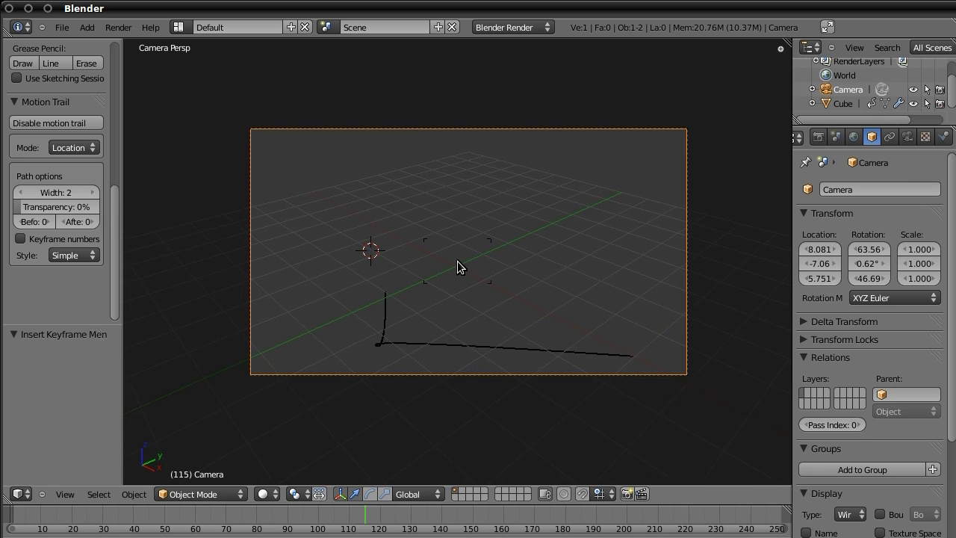
left_click(458, 266)
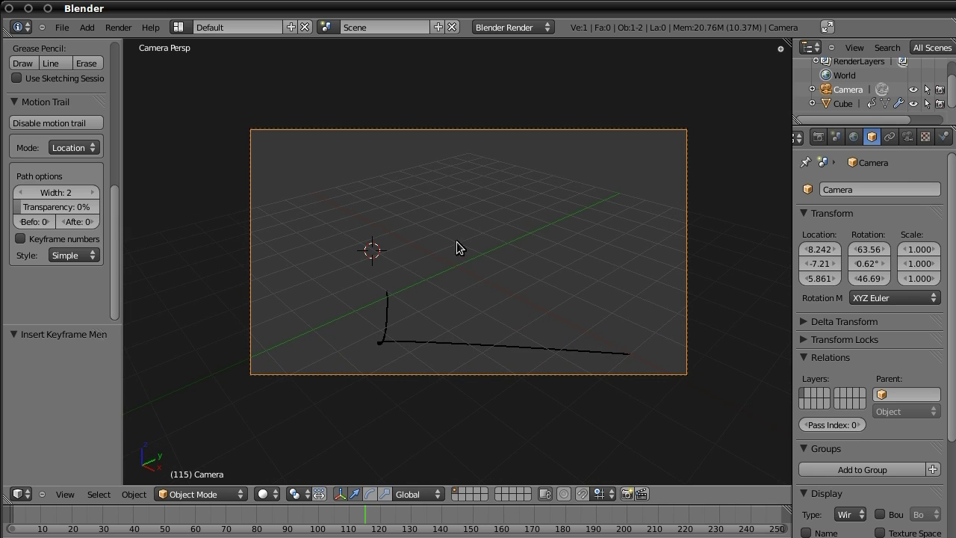
Move to frame 104 and reselect the particle emitter cube
left_click(306, 519)
left_click_drag(305, 519, 331, 518)
right_click(576, 329)
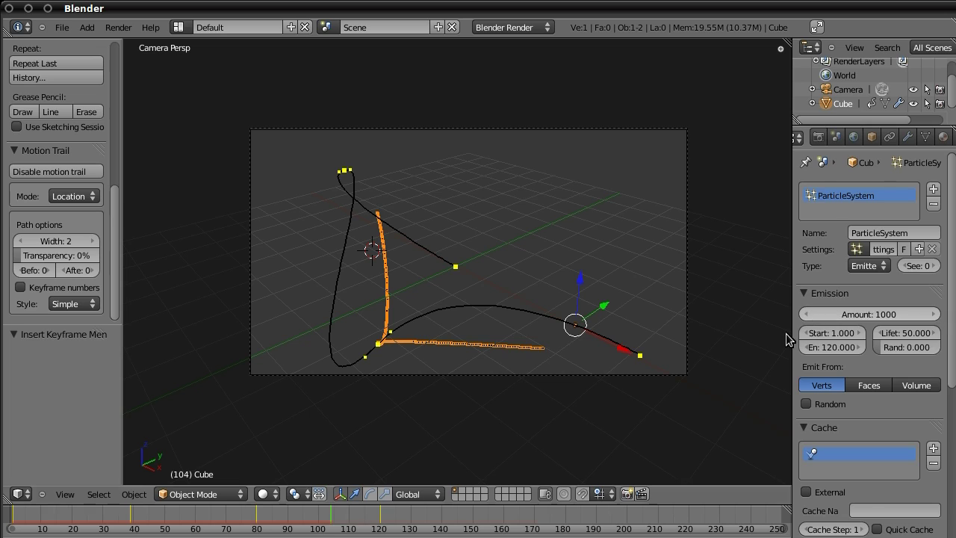
Play the animation from the start, then scrub back to frame 101 to review the particles along the new path
key("shift+Left")
key("alt+a")
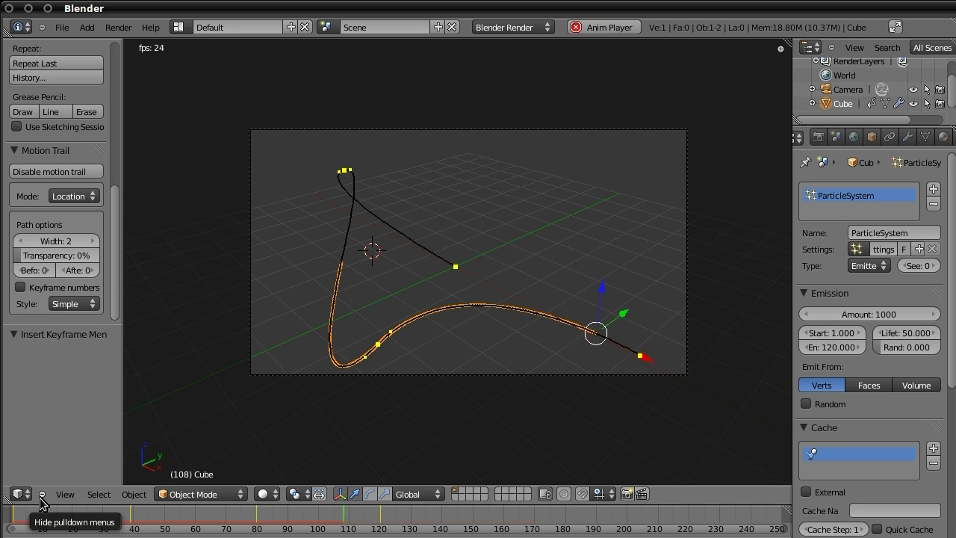
key("alt+a")
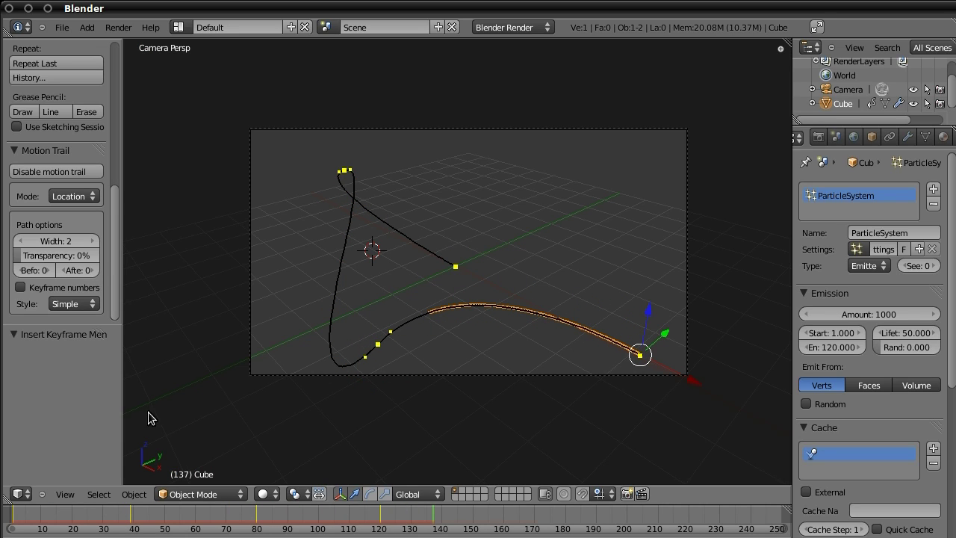
left_click_drag(389, 515, 357, 516)
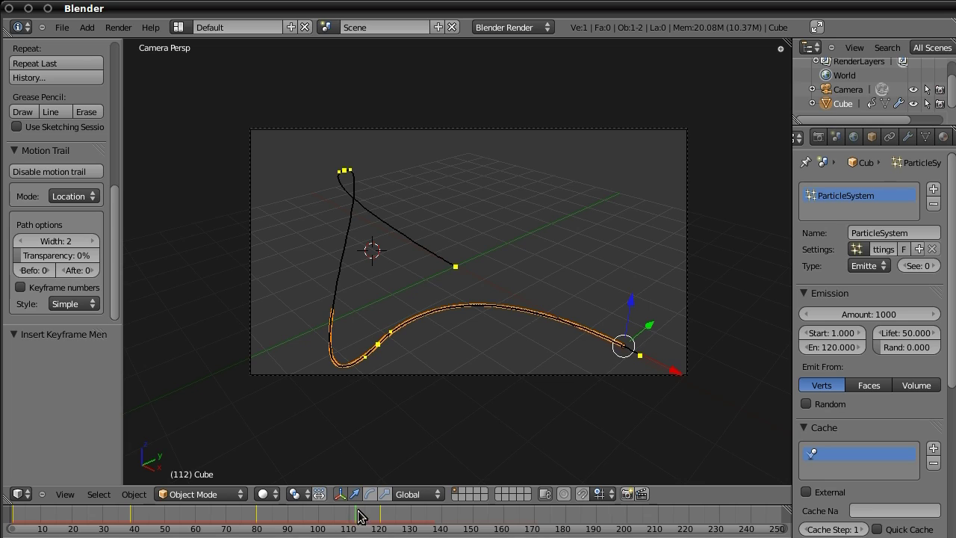
mouse_move(322, 514)
left_mouse_down()
mouse_move(309, 518)
mouse_move(322, 515)
left_mouse_up()
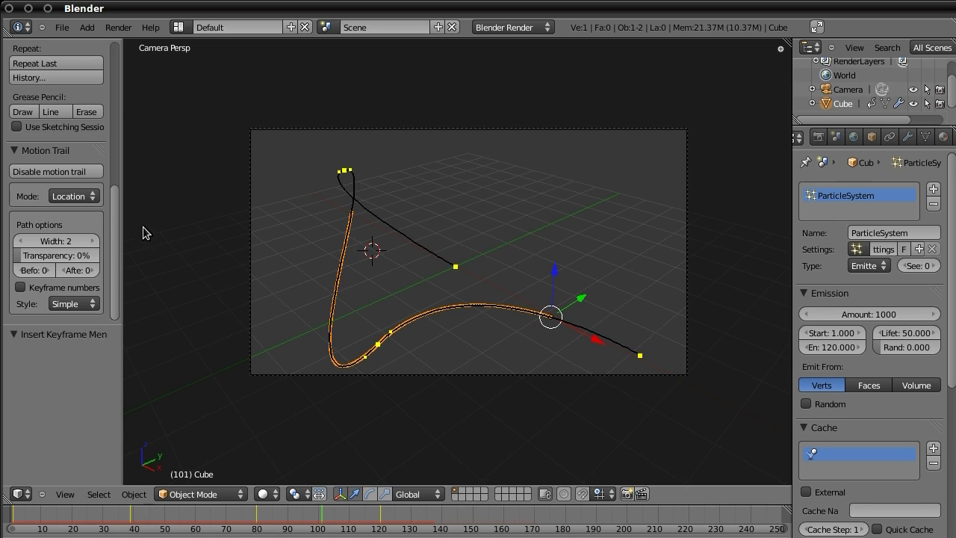
Preview the motion trail's Speed mode and switch back to Location mode
left_click(73, 196)
left_click(70, 167)
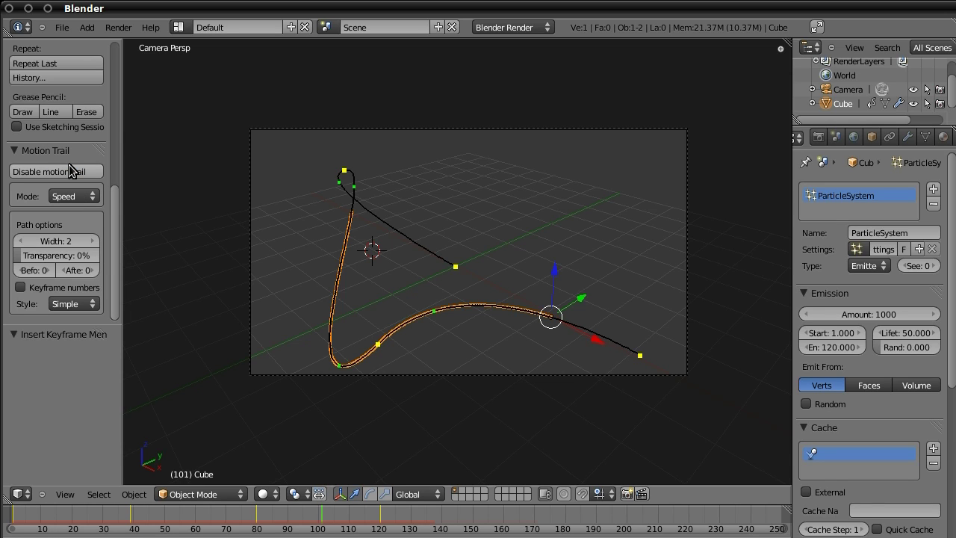
left_click(71, 194)
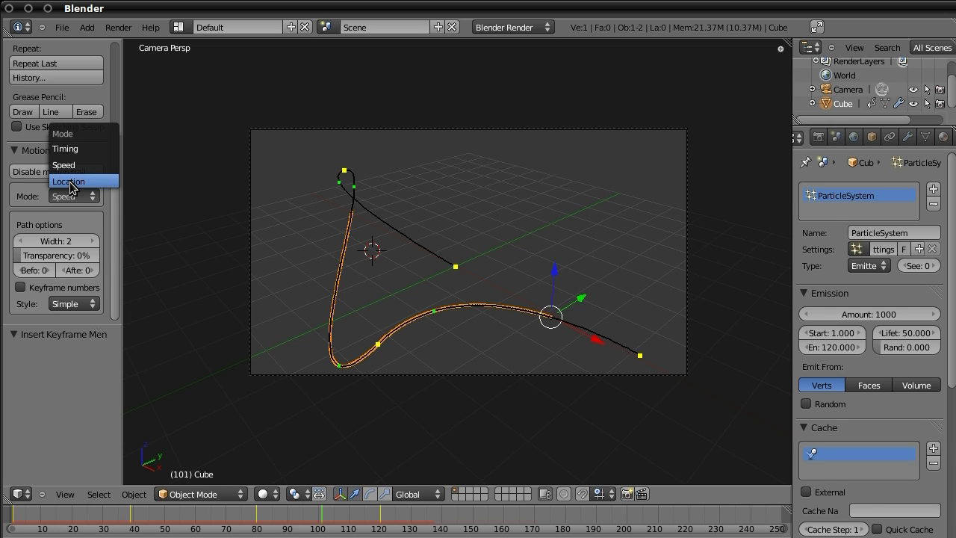
left_click(69, 186)
Set the motion trail's path style to Speed and return to frame 1
left_click(75, 304)
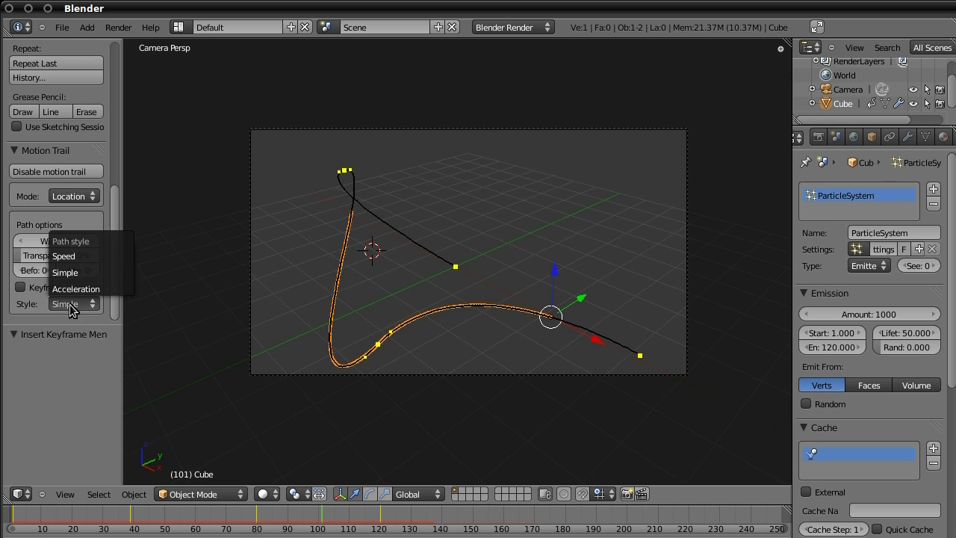
left_click(69, 258)
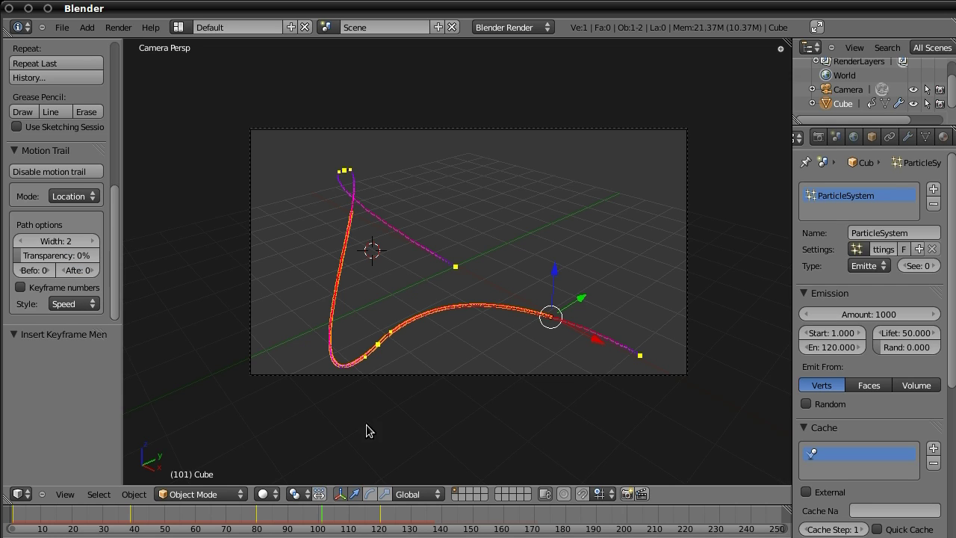
left_click(15, 517)
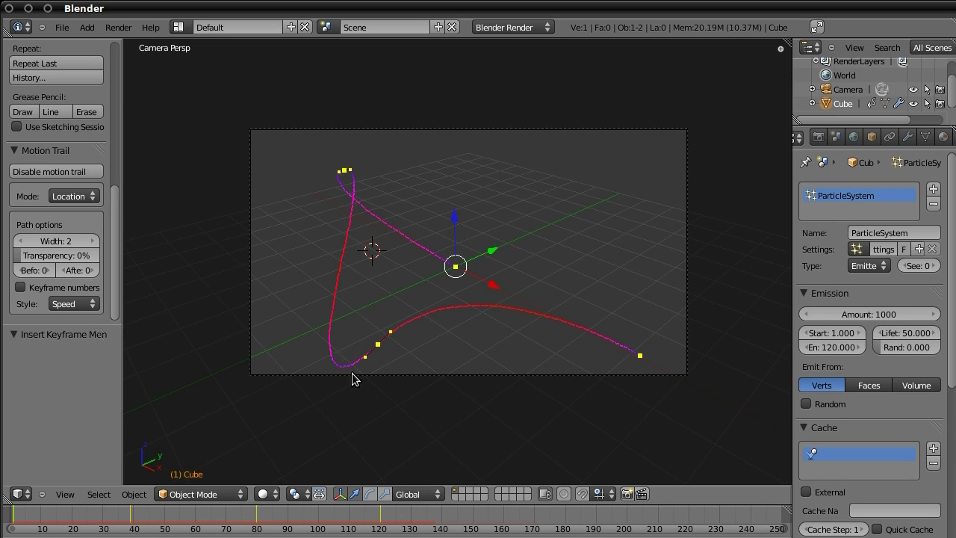
Scrub to frame 88, render the image to inspect the streak, and close the render
left_click_drag(153, 519, 281, 522)
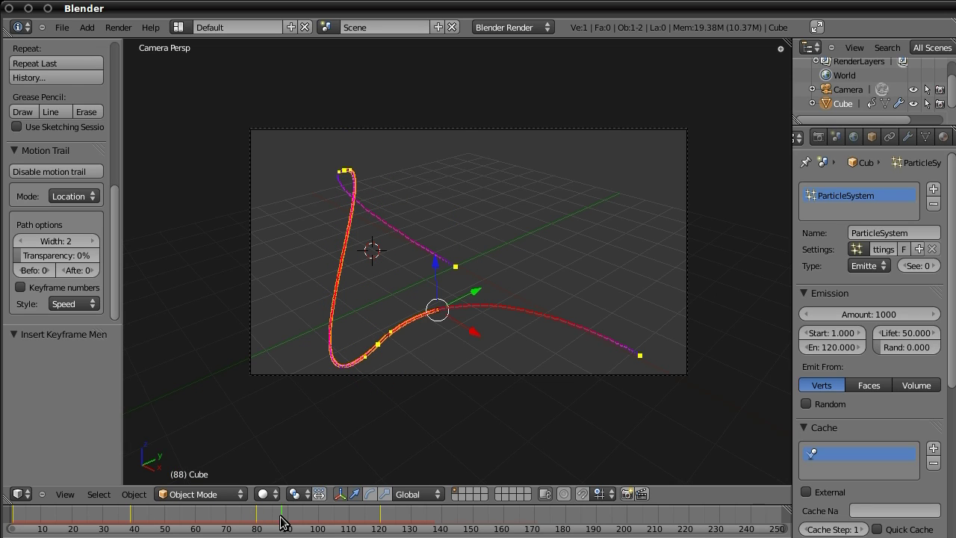
left_click(118, 27)
left_click(124, 38)
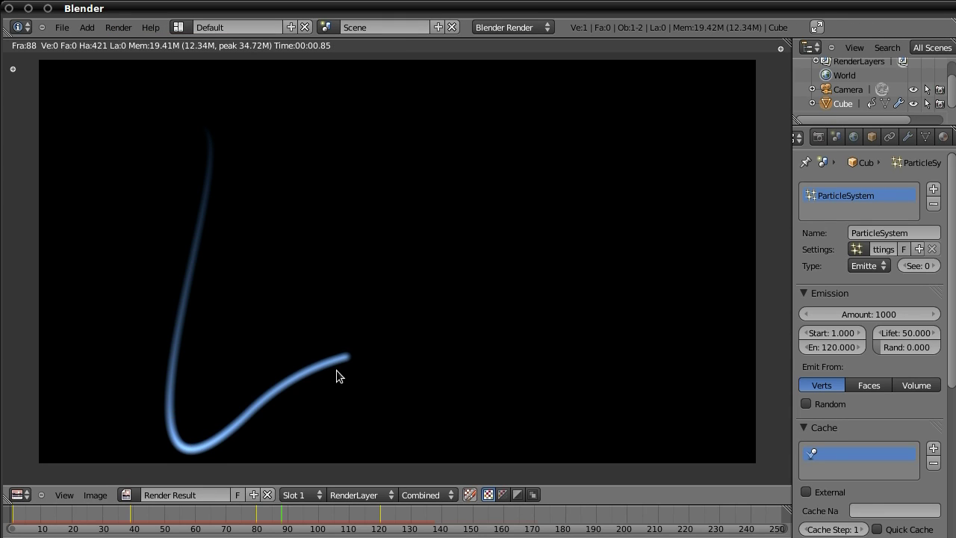
key("Escape")
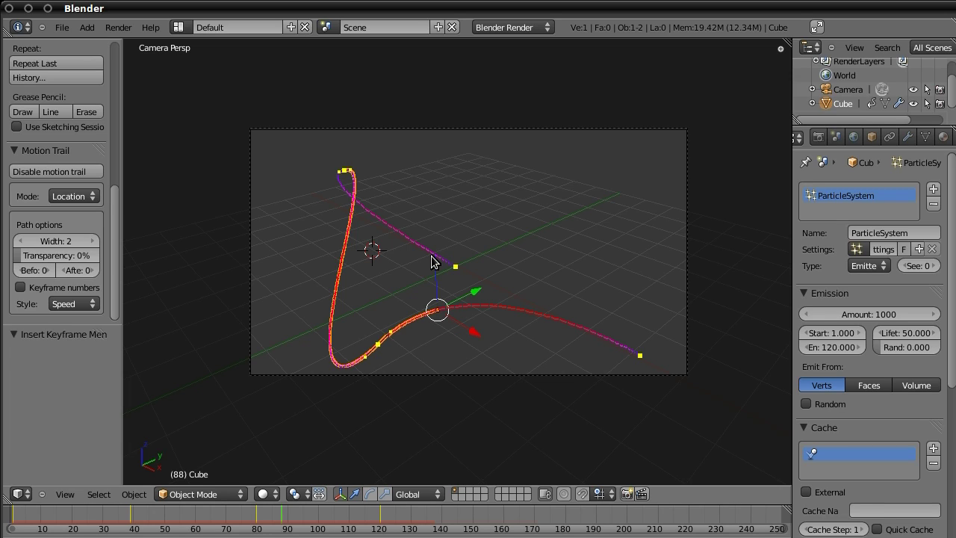
Set the material's halo hardness to 19, render frame 88 to inspect the streak, and close the render
left_click(942, 136)
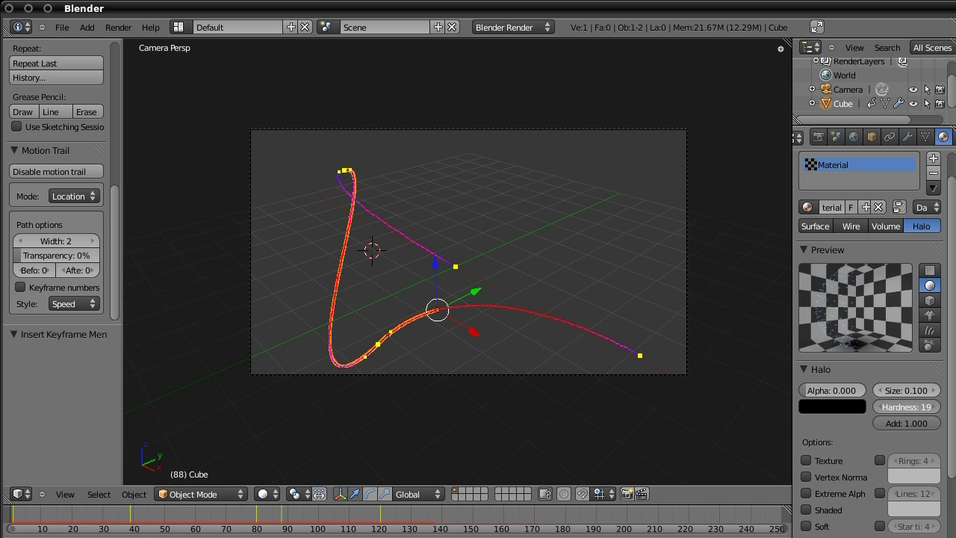
left_click(122, 29)
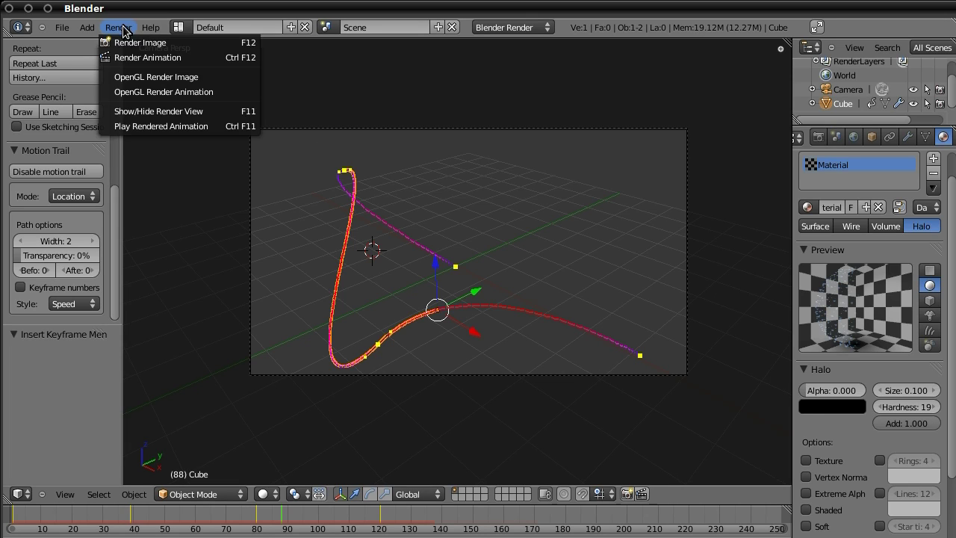
left_click(126, 43)
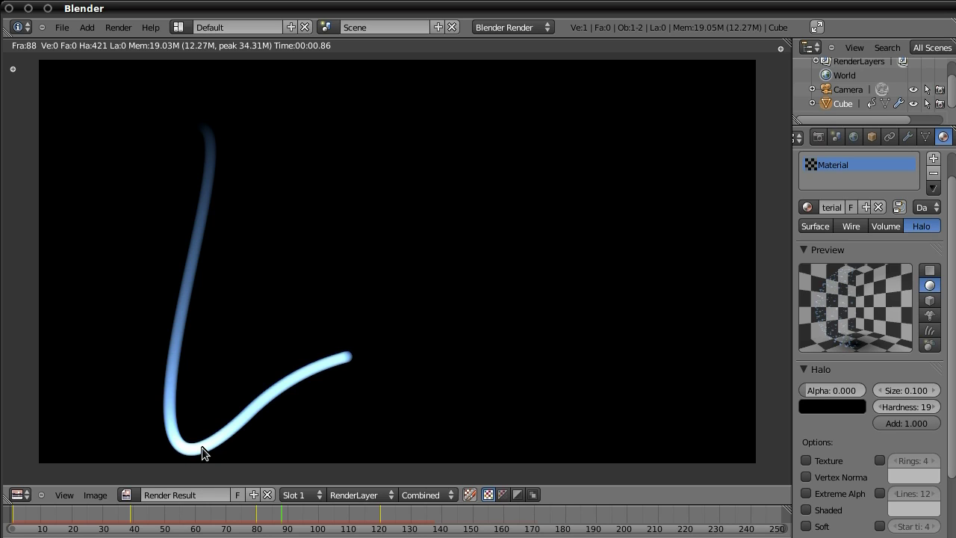
key("Escape")
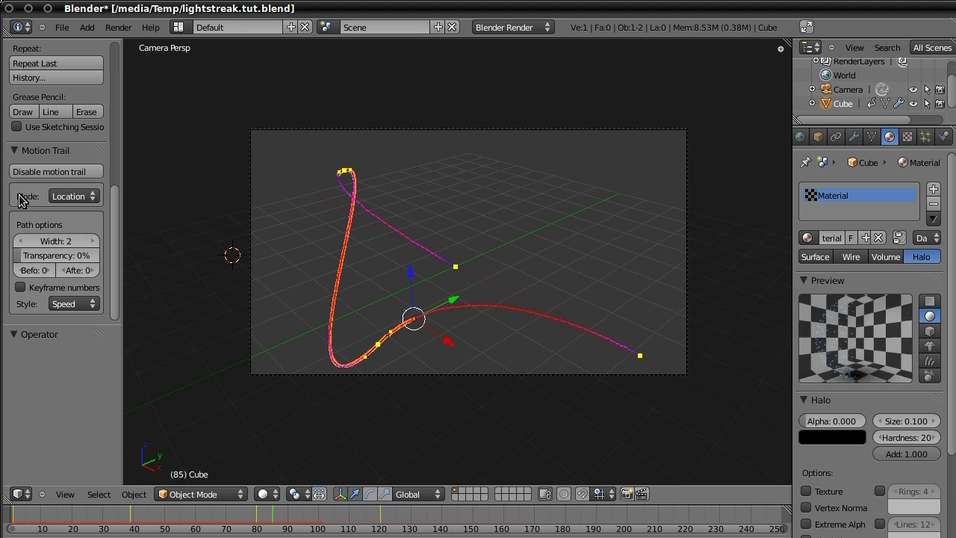
Switch the motion trail to Speed mode and adjust the speed handles along the cube's path
left_click(64, 197)
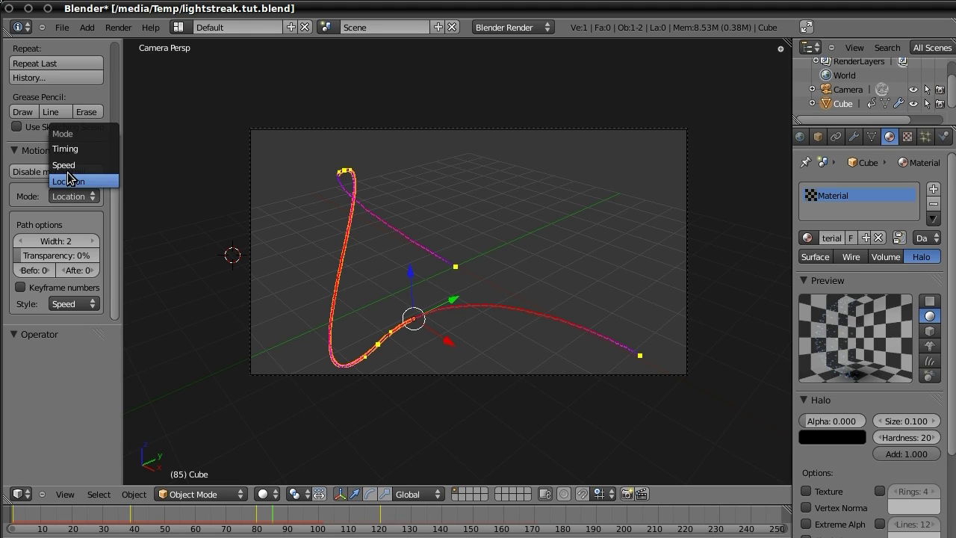
left_click(63, 165)
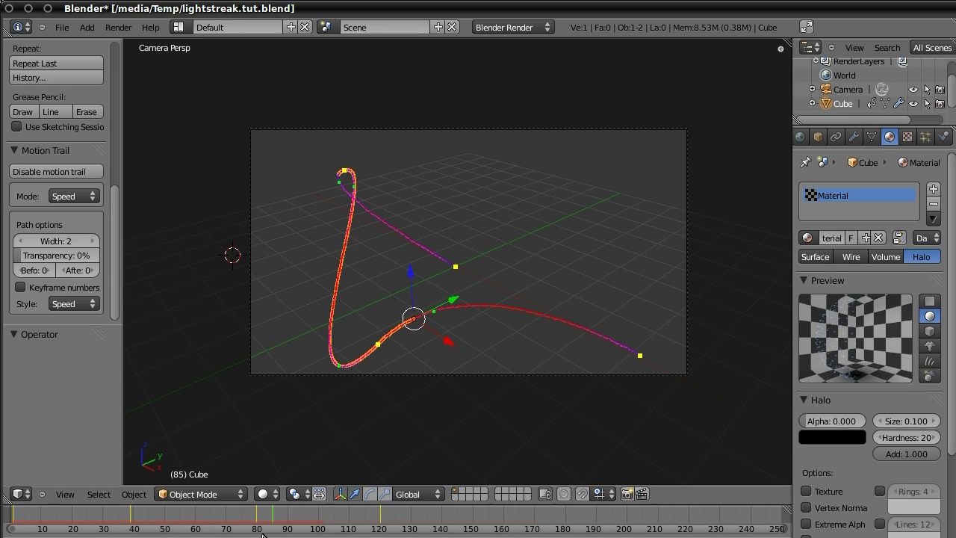
right_click(340, 370)
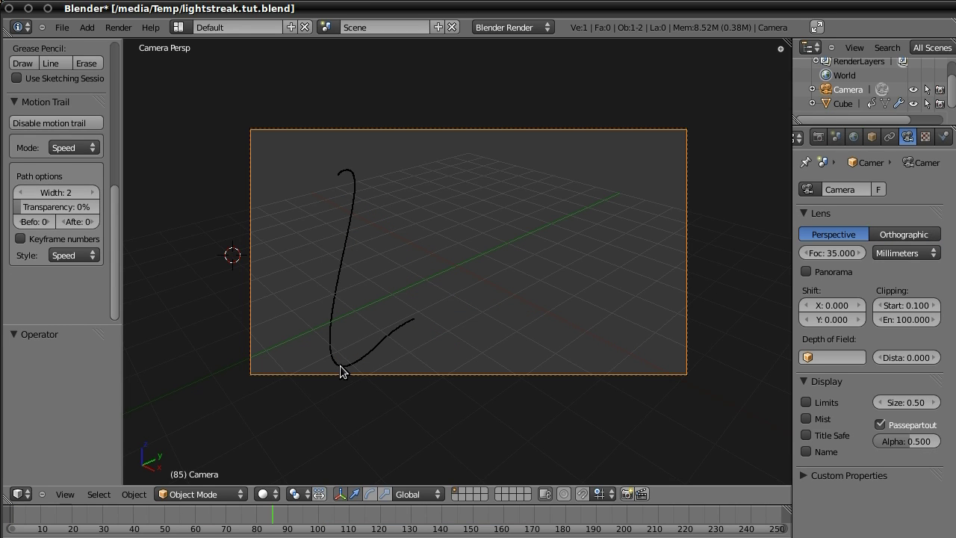
key("Home")
right_click(398, 367)
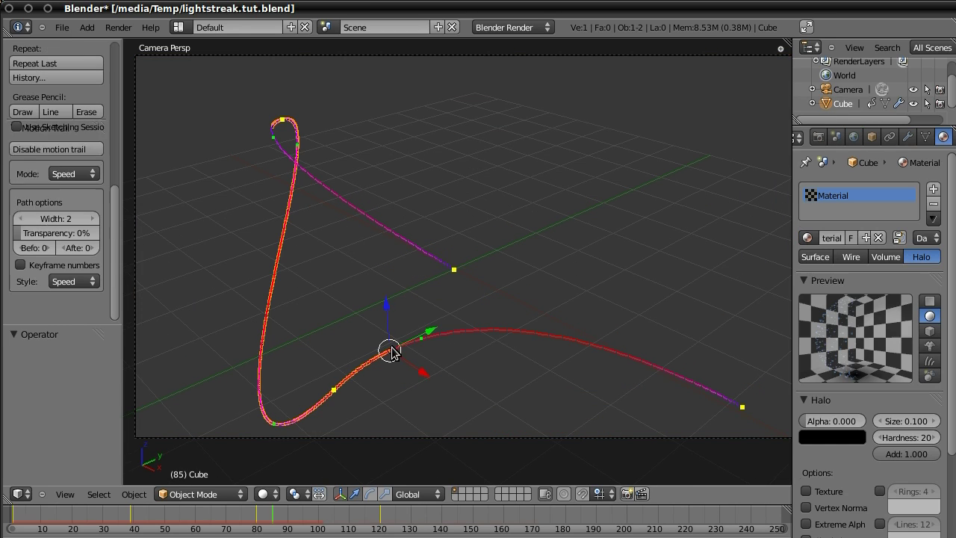
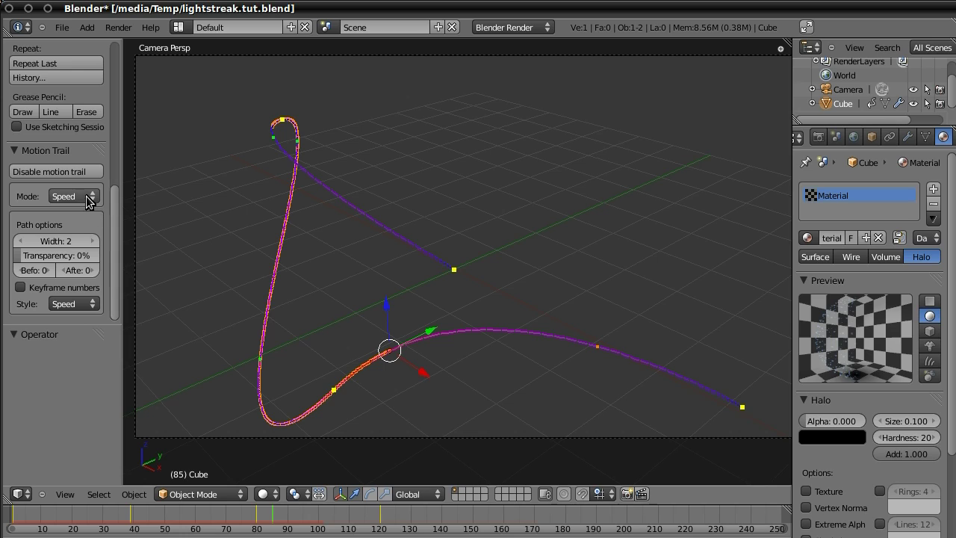
Scrub back to frame 8 and set the motion trail's mode to Timing
left_click(132, 515)
left_click_drag(115, 515, 35, 520)
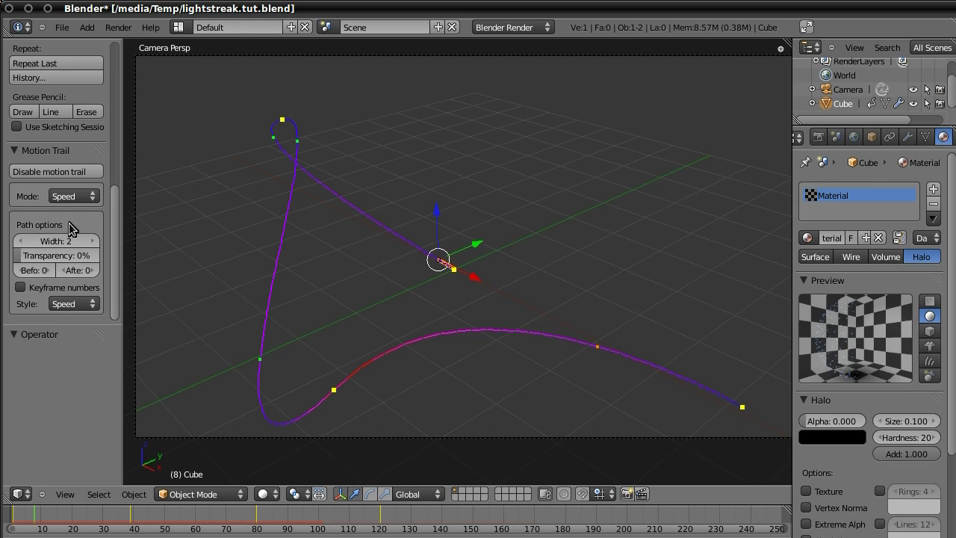
left_click(68, 197)
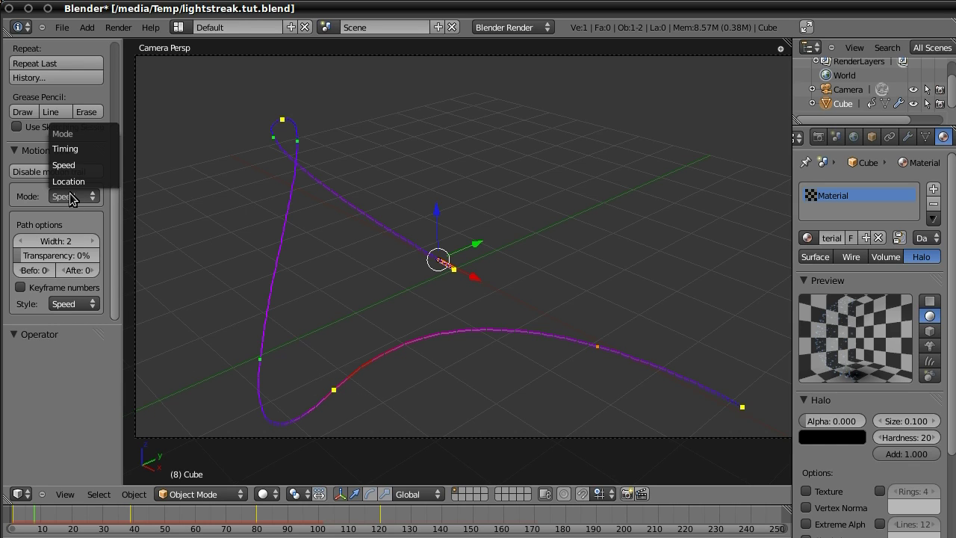
left_click(71, 153)
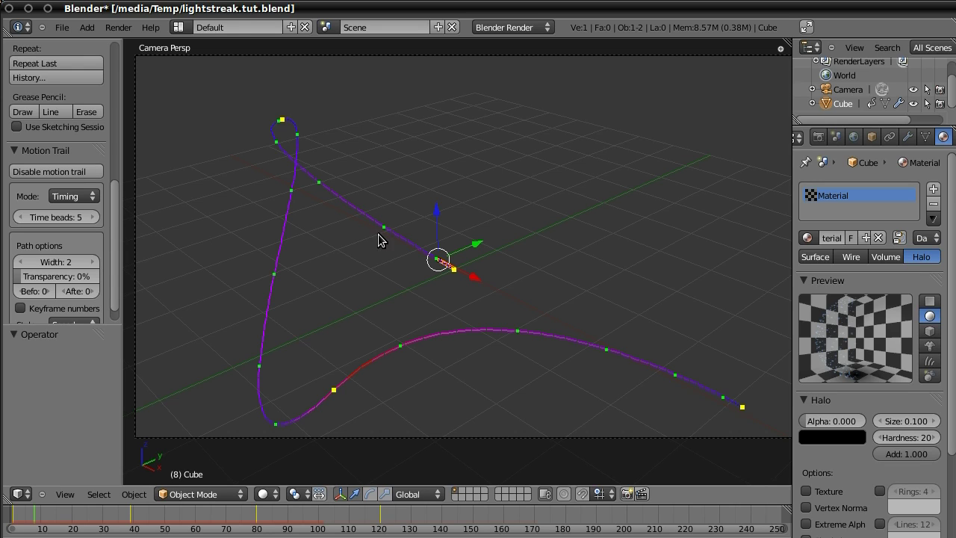
Set the number of time beads on the motion trail to 9
left_click(89, 217)
left_click(88, 217)
left_click(17, 217)
left_click(88, 217)
left_click(18, 217)
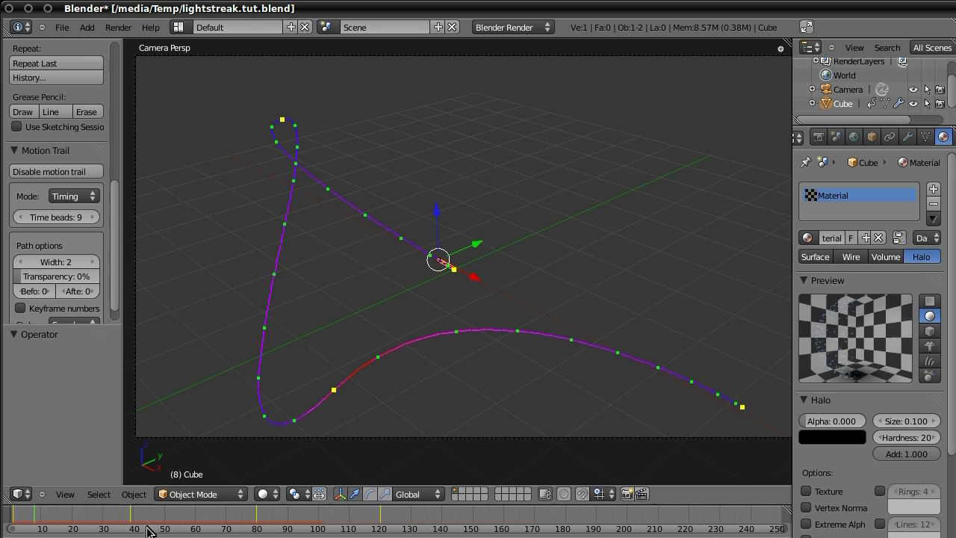
Retime the path by moving its time beads so the middle keyframes fall at about frames 46 and 95, and return to frame 0
left_click_drag(618, 353, 542, 374)
left_click(542, 374)
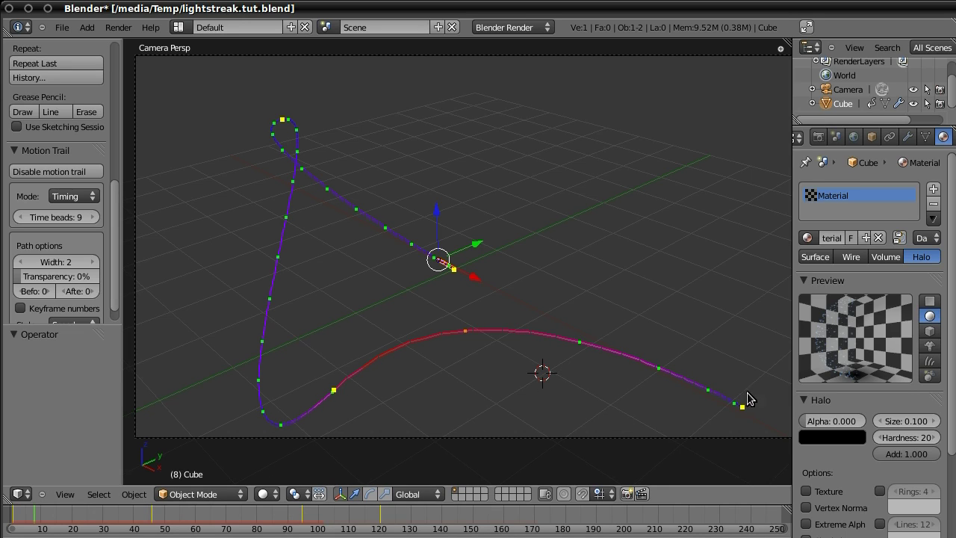
left_click(12, 517)
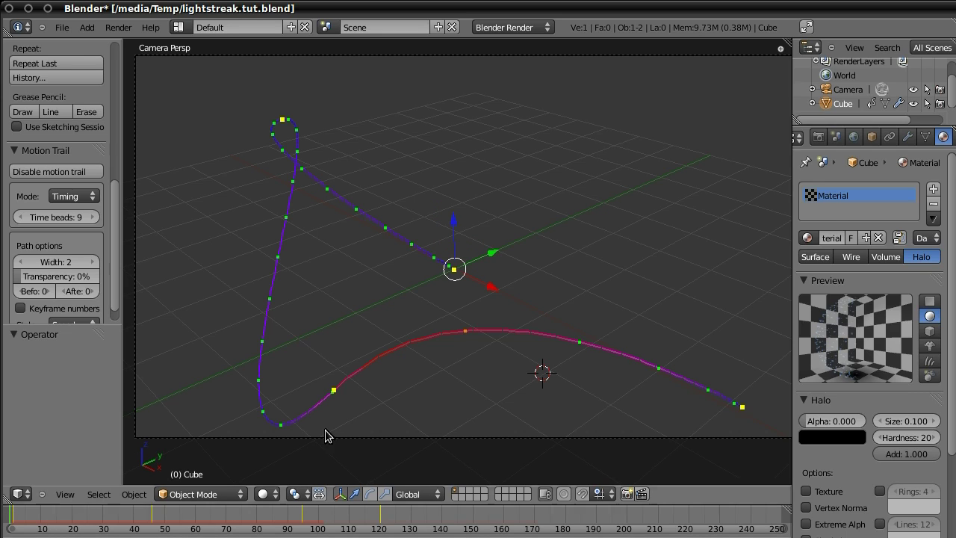
Show the cube's particle settings and play the animation to preview the retimed streak
scroll(945, 140, "down", 3)
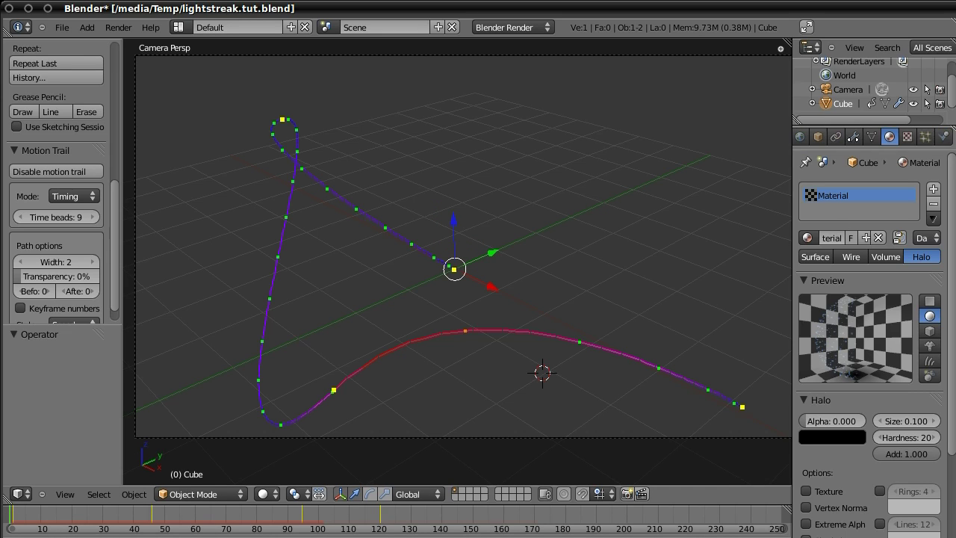
left_click(925, 135)
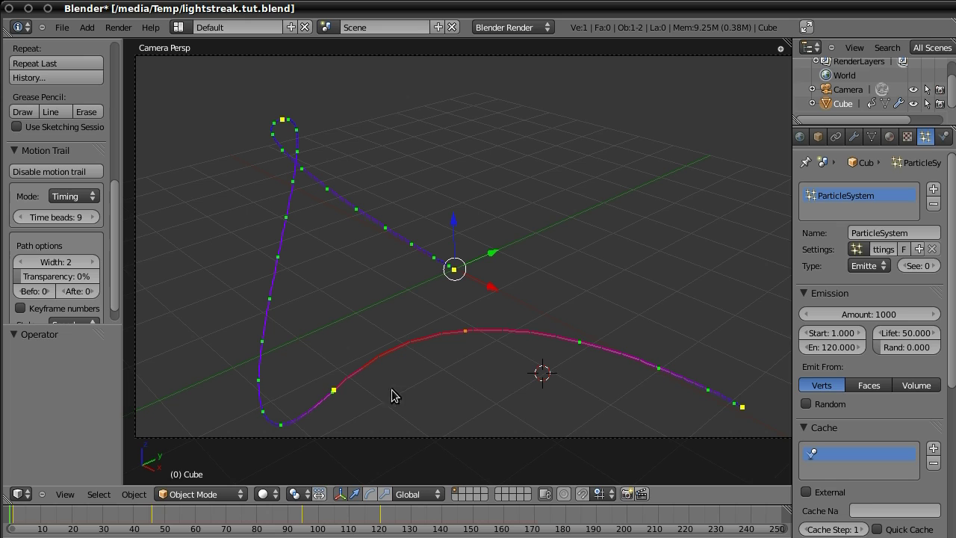
key("alt+a")
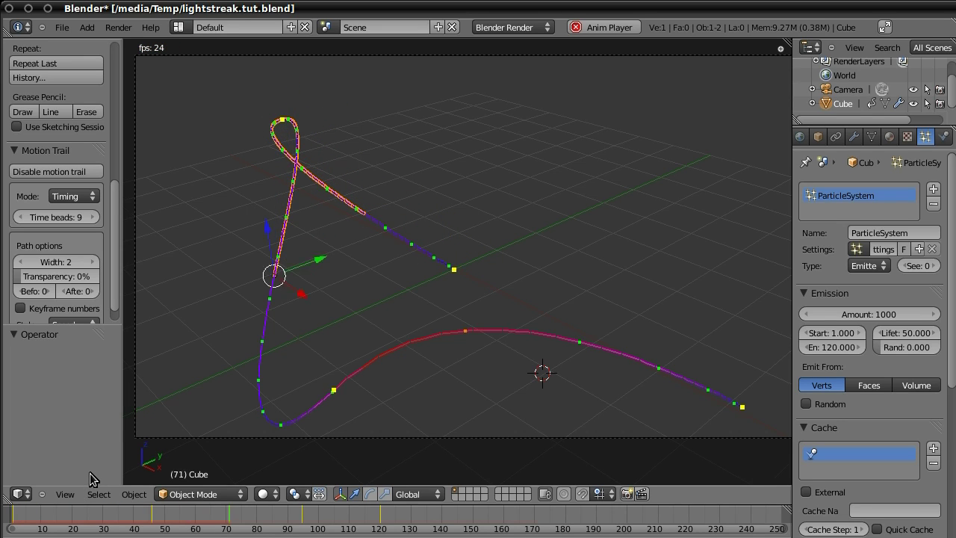
key("alt+a")
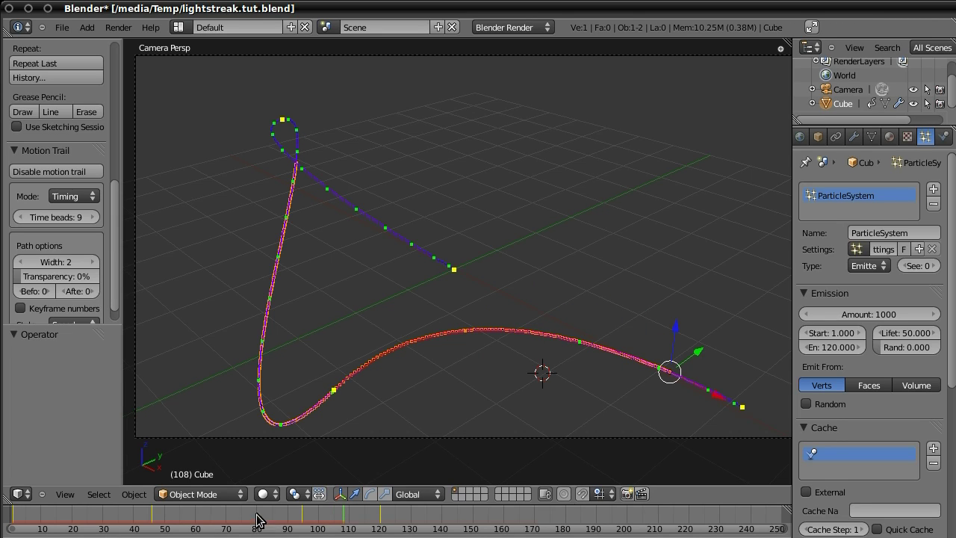
At frame 67, fly the camera closer to the streak and render the image
left_click_drag(179, 519, 218, 519)
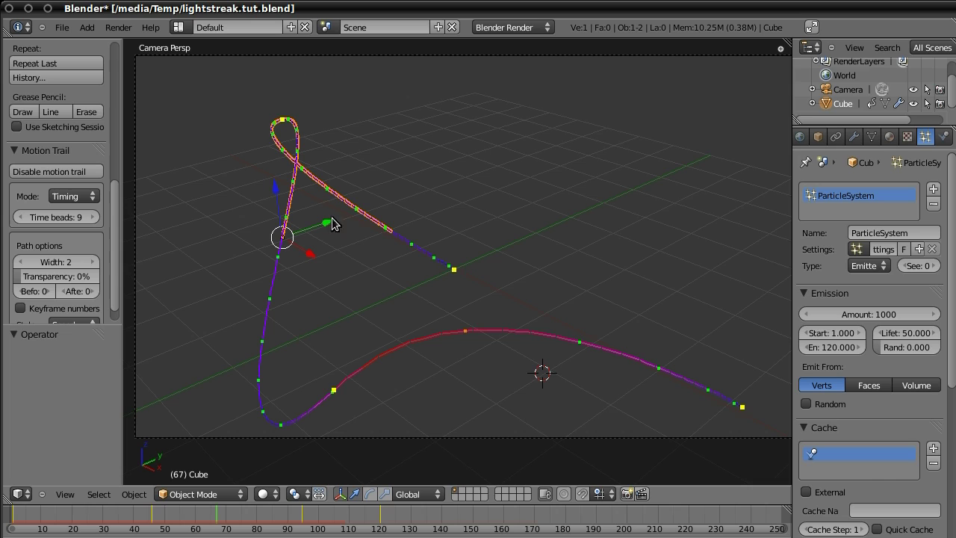
scroll(460, 269, "down", 2)
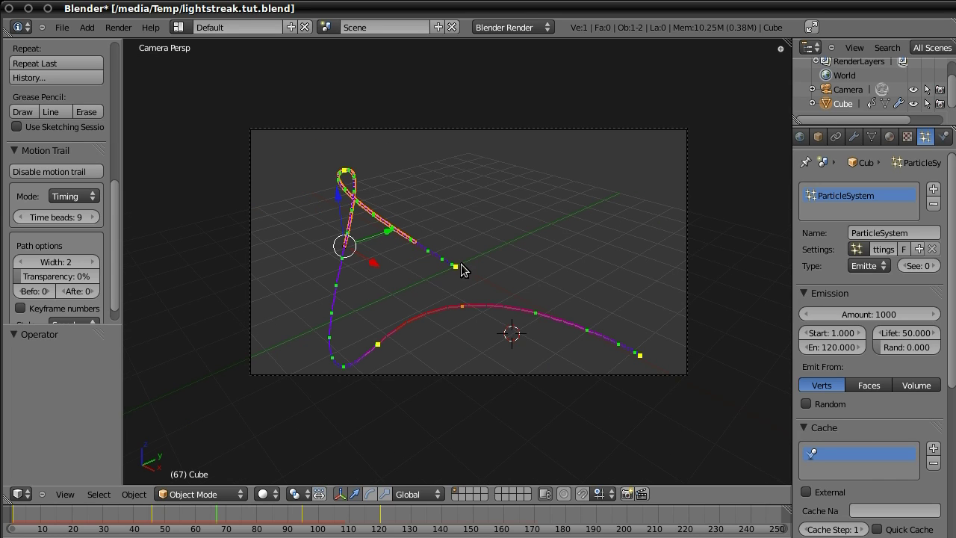
scroll(461, 269, "up", 1)
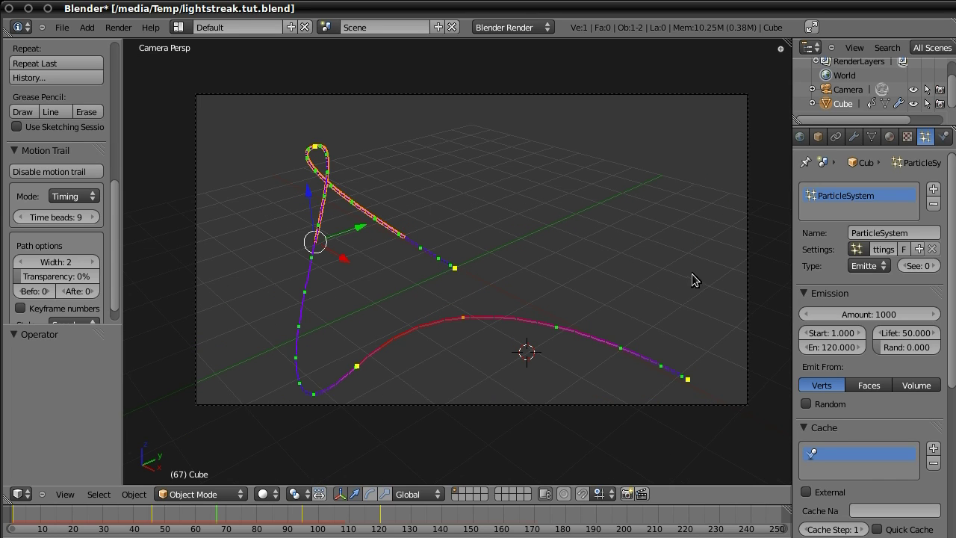
right_click(747, 240)
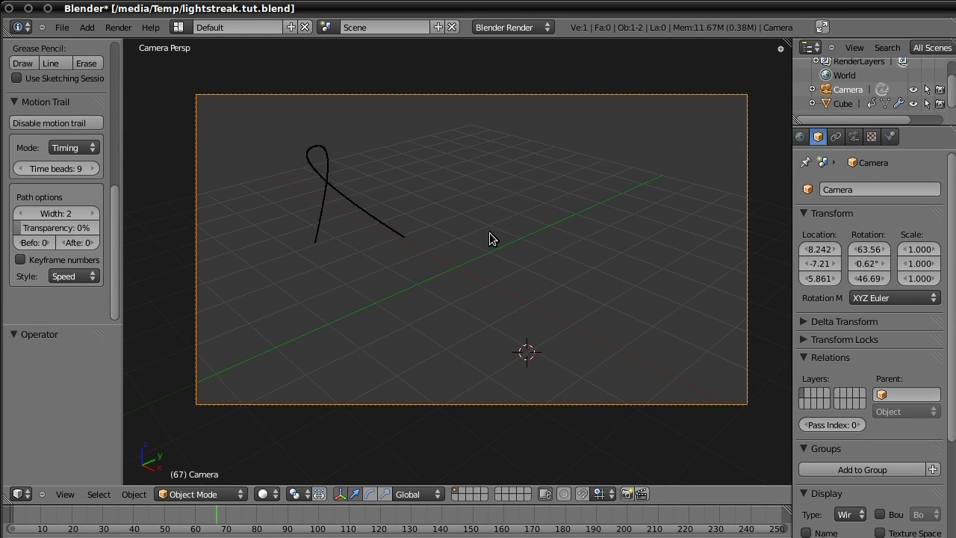
key("shift+f")
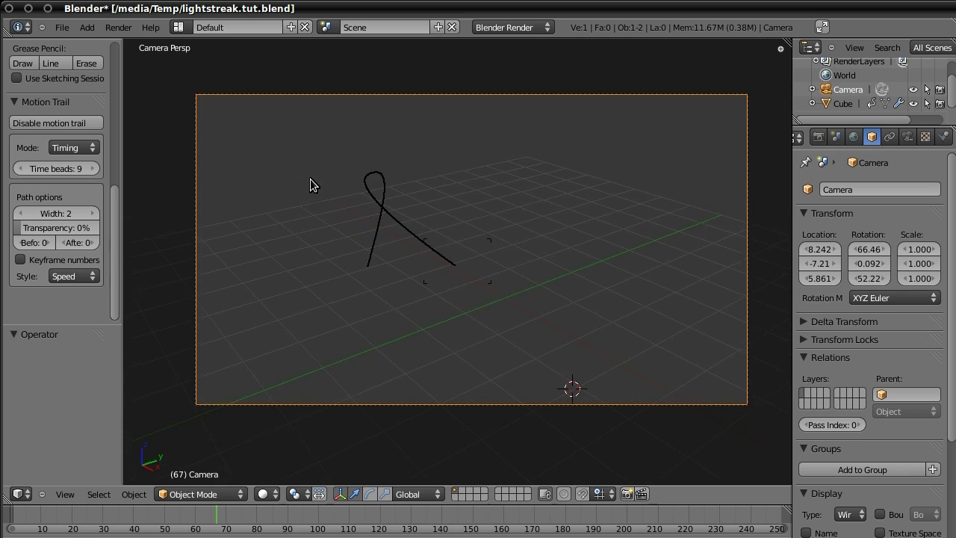
left_click(452, 228)
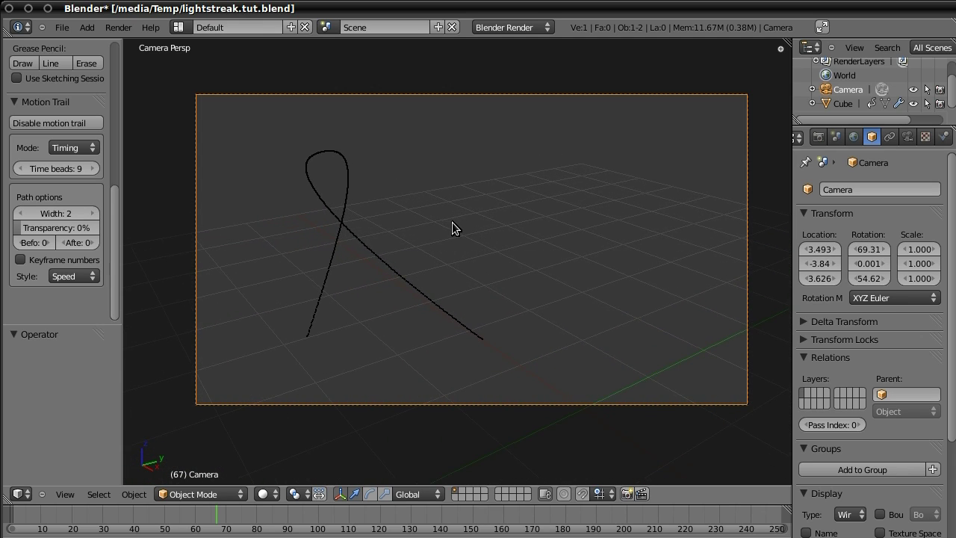
left_click(118, 27)
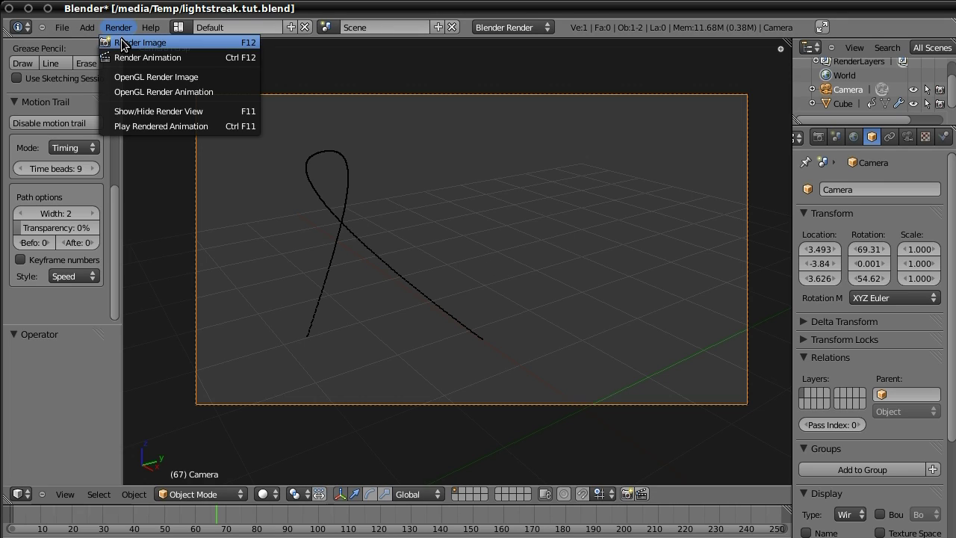
left_click(123, 43)
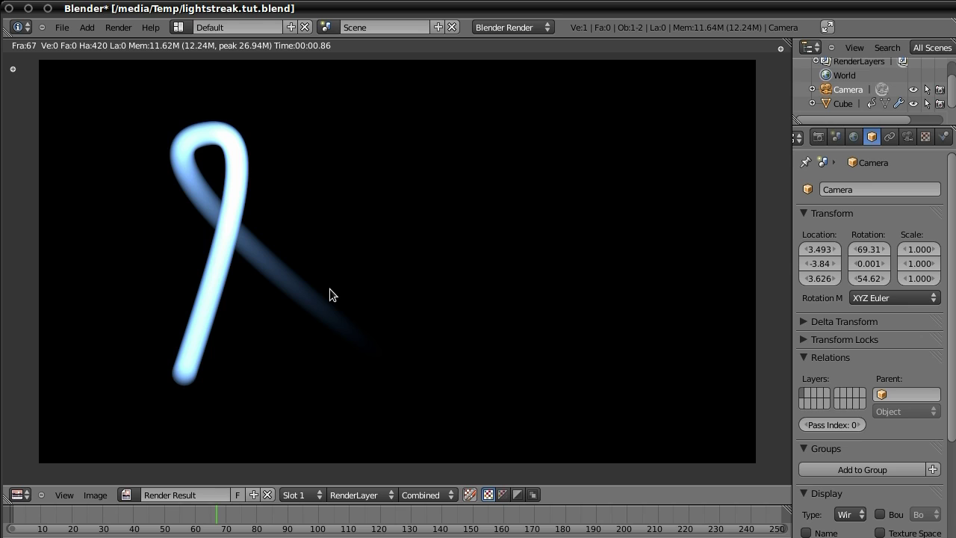
Switch to the Compositing layout, enable Use Nodes and Backdrop, and spread the Render Layers and Composite nodes apart
left_click(180, 27)
left_click(207, 65)
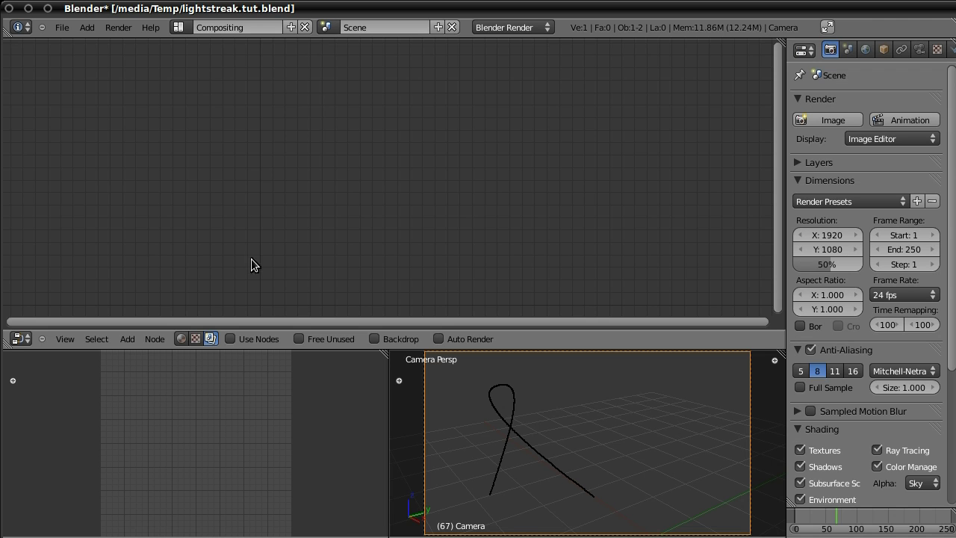
left_click(245, 339)
left_click(374, 339)
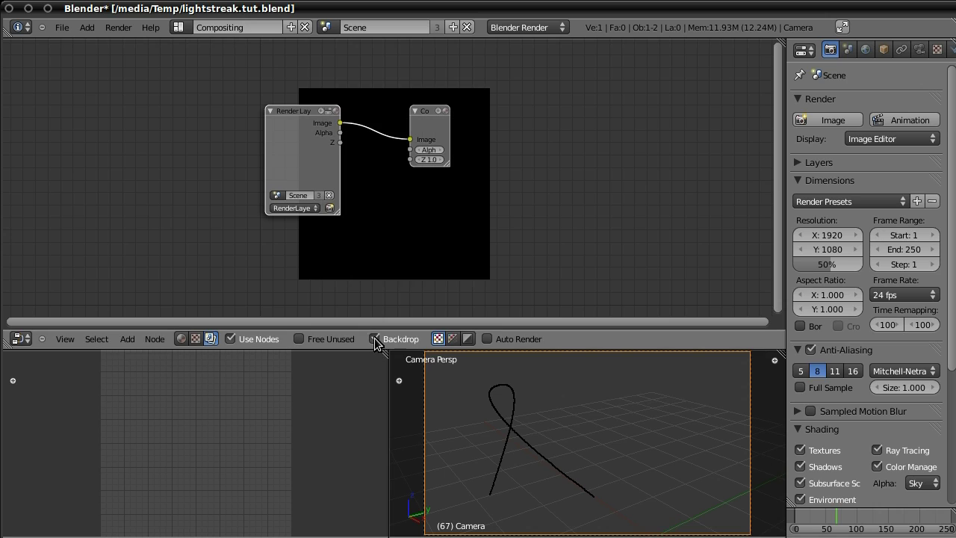
left_click_drag(271, 109, 70, 86)
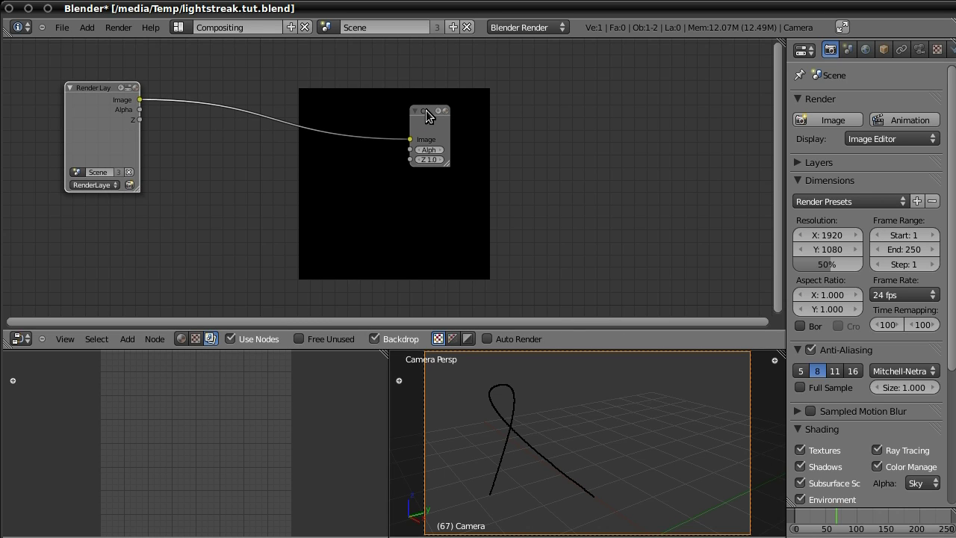
left_click_drag(419, 137, 551, 206)
Add a Glare filter node between the two nodes and connect the Render Layers image to its input
key("shift+a")
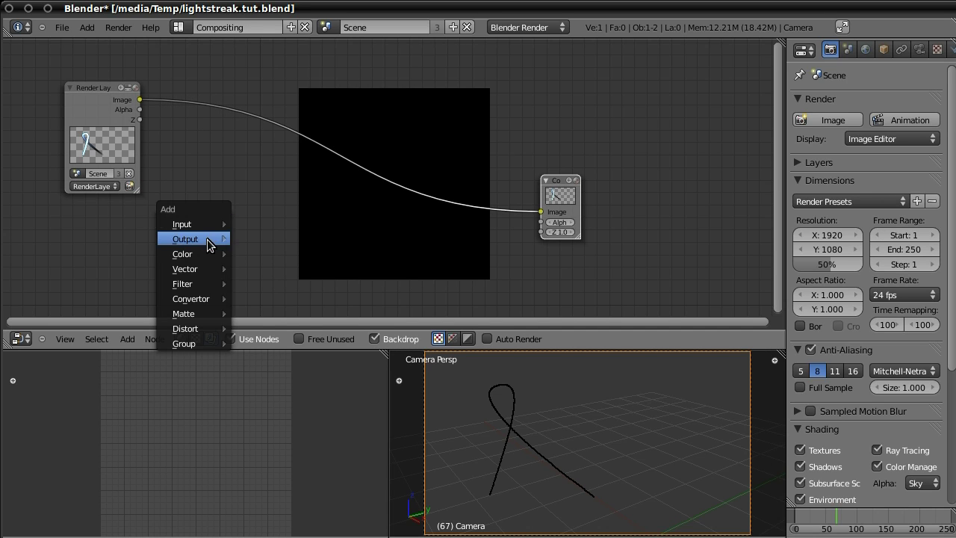
mouse_move(204, 250)
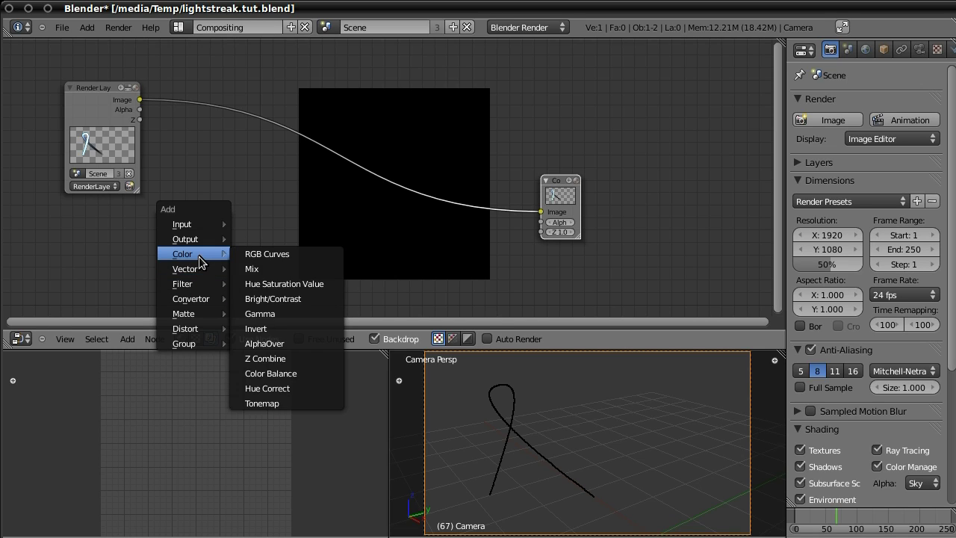
mouse_move(200, 287)
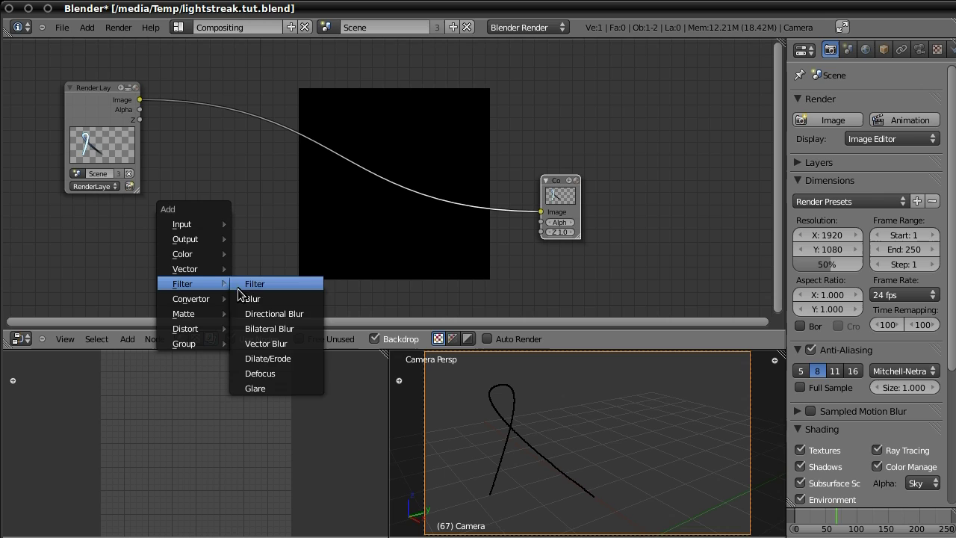
left_click(254, 387)
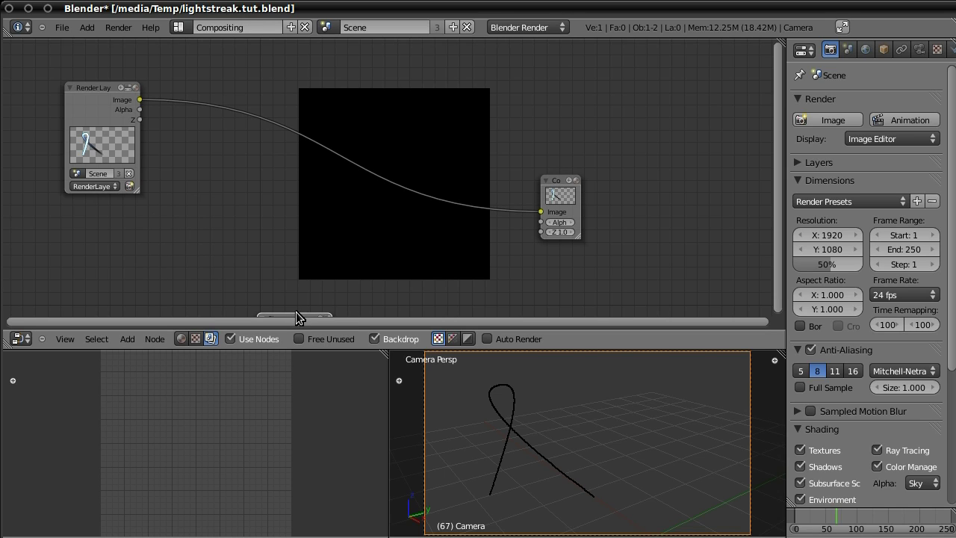
left_click_drag(297, 314, 258, 122)
left_click_drag(141, 100, 217, 257)
Add a Viewer node and connect the Glare output to both the Viewer and Composite nodes
key("shift+a")
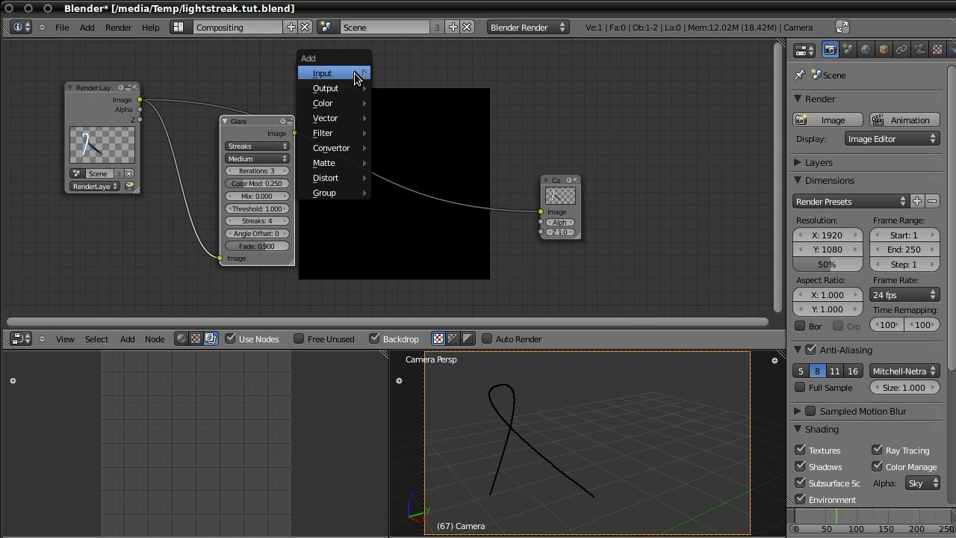
mouse_move(326, 88)
left_click(399, 103)
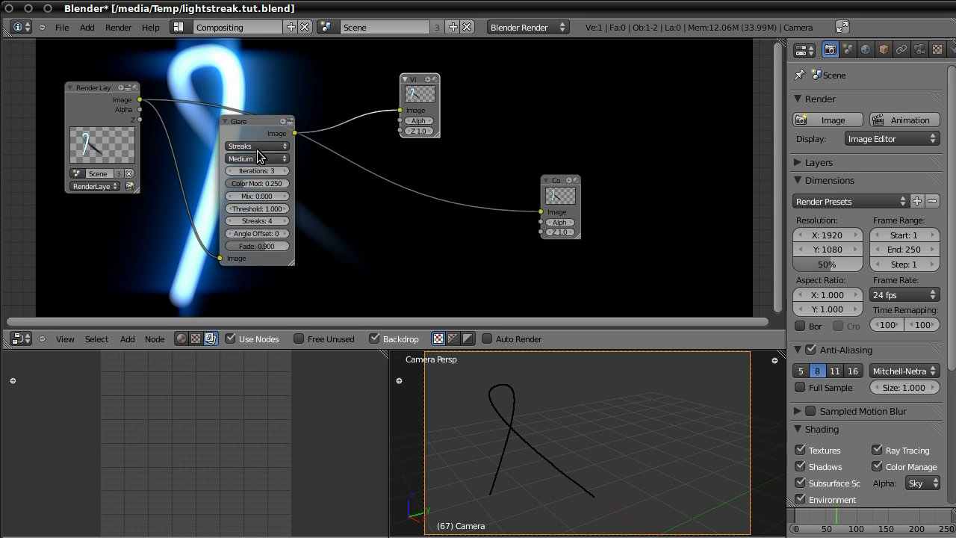
Set the Glare node to Fog Glow with High quality and move it off the streak
left_click(256, 148)
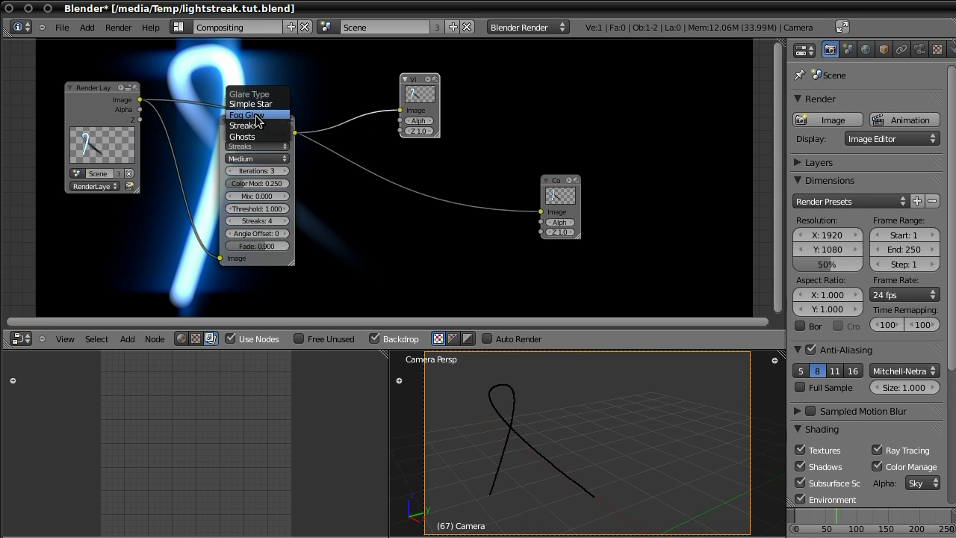
left_click(255, 116)
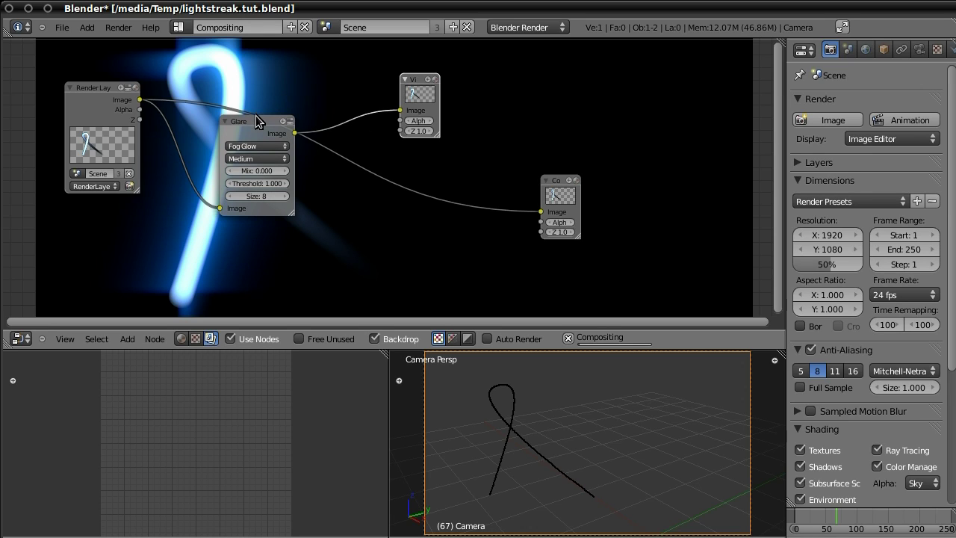
left_click(269, 159)
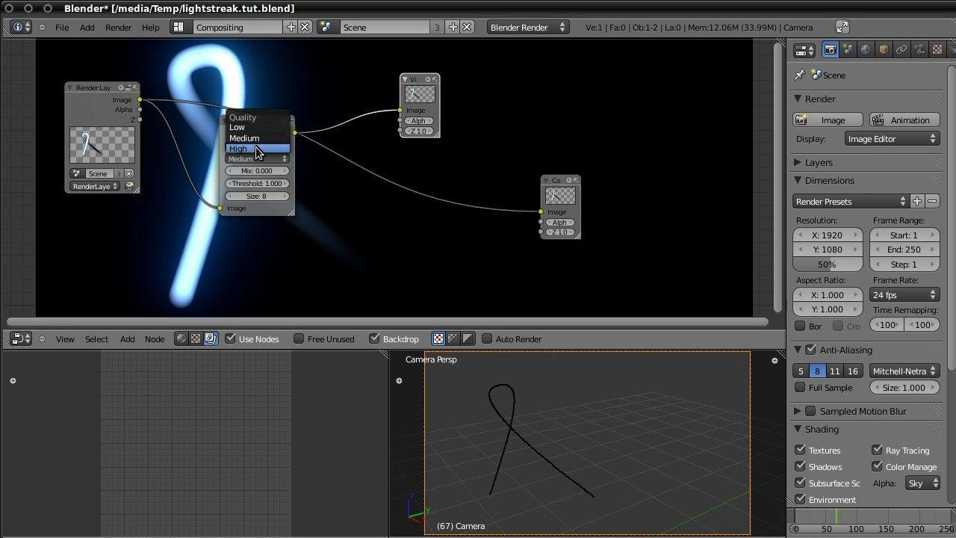
left_click(255, 149)
left_click_drag(270, 135, 323, 171)
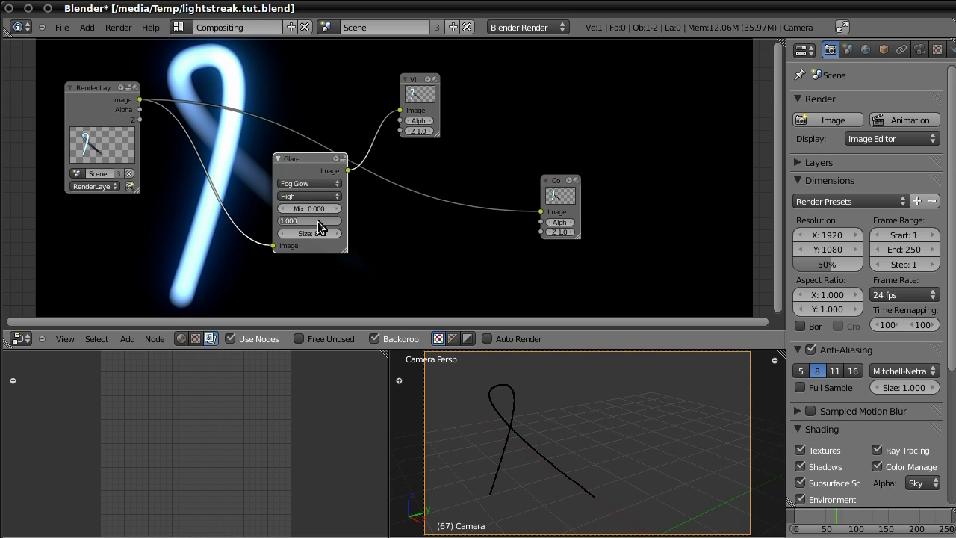
Raise the Glare node's threshold to 3.200
key("Return")
left_click(337, 221)
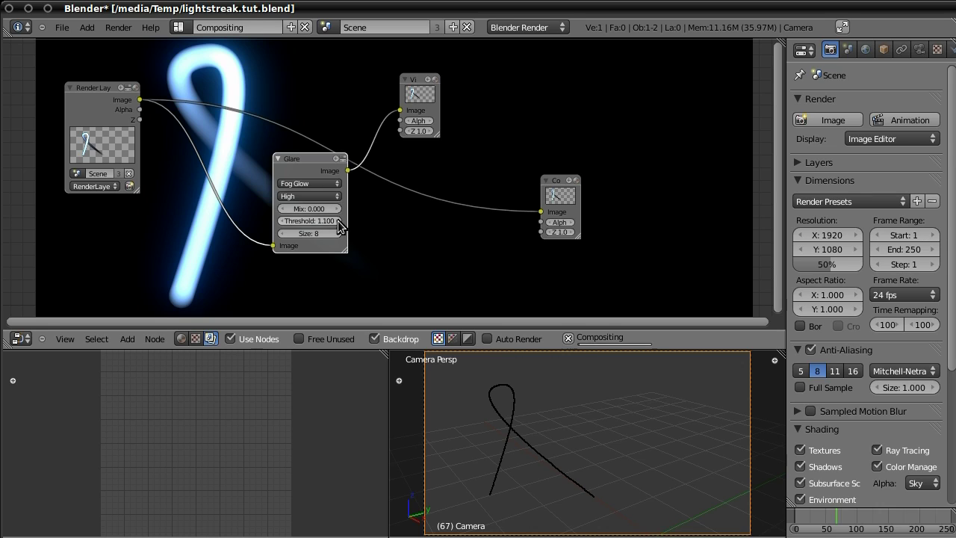
left_click(336, 221)
left_click(336, 221)
left_click(338, 221)
left_click(337, 221)
left_click(337, 221)
left_click(338, 221)
left_click(337, 221)
double_click(337, 221)
double_click(337, 221)
double_click(338, 221)
left_click(337, 221)
double_click(338, 221)
double_click(337, 221)
left_click(337, 221)
Connect the Glare output to the Composite node, then switch to the Default layout and render the image
left_click_drag(307, 156, 536, 213)
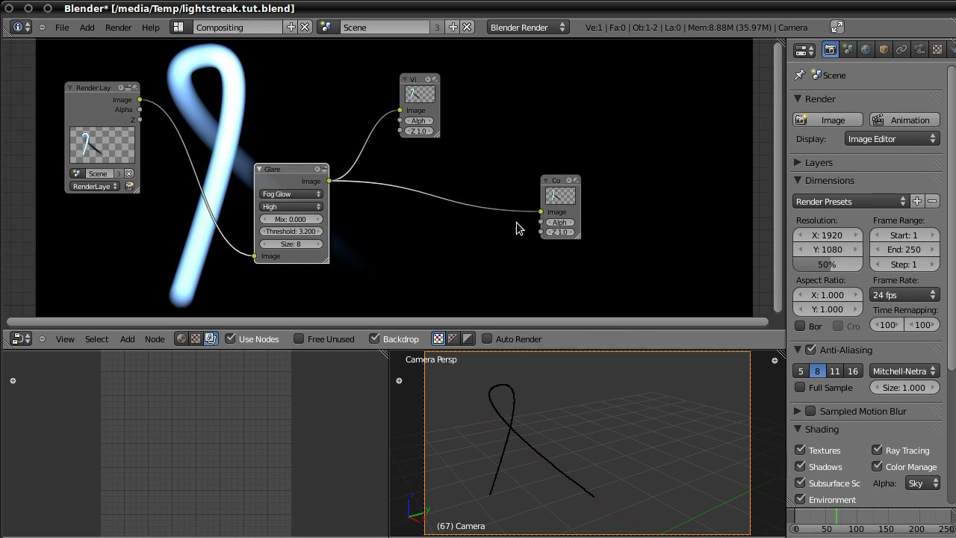
left_click(189, 27)
left_click(201, 74)
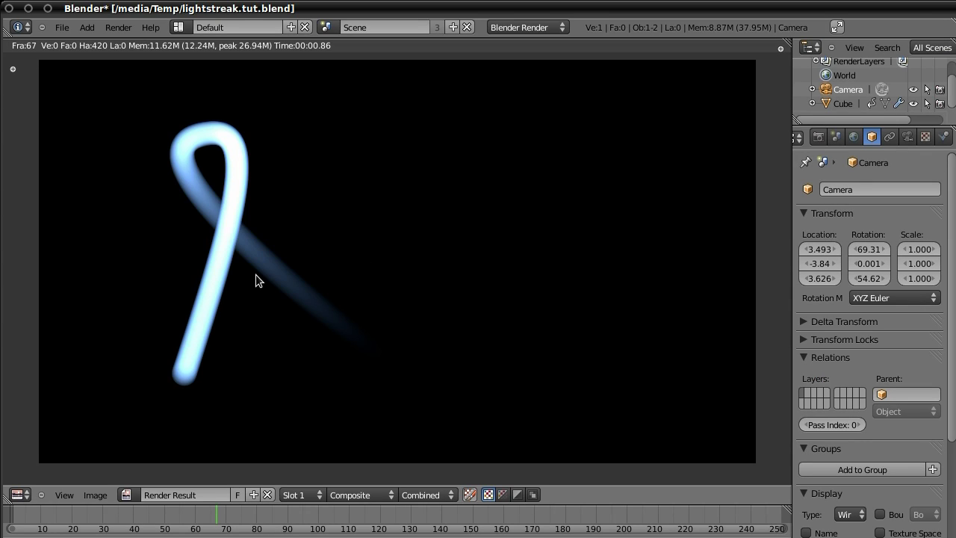
key("F12")
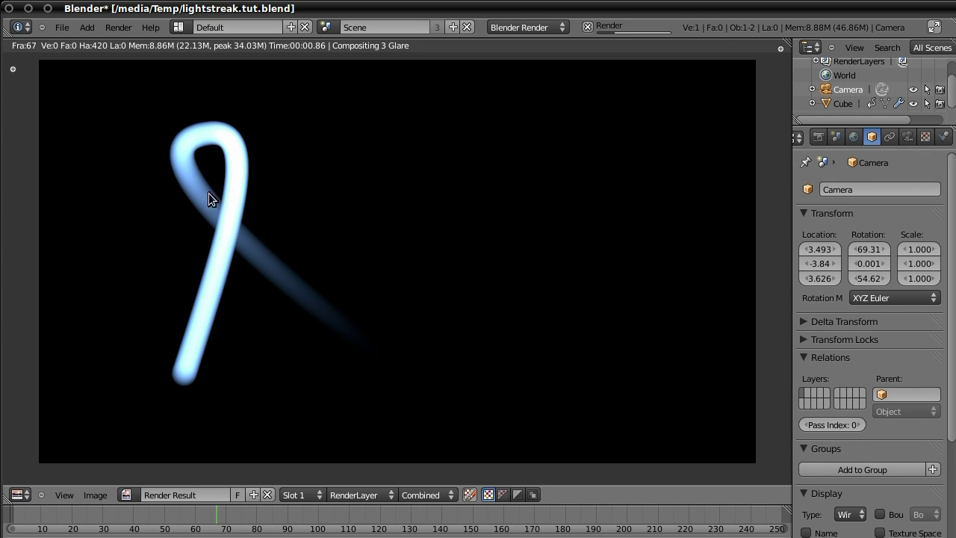
Return to the Compositing layout and spread the Glare and Viewer nodes farther apart
left_click(179, 27)
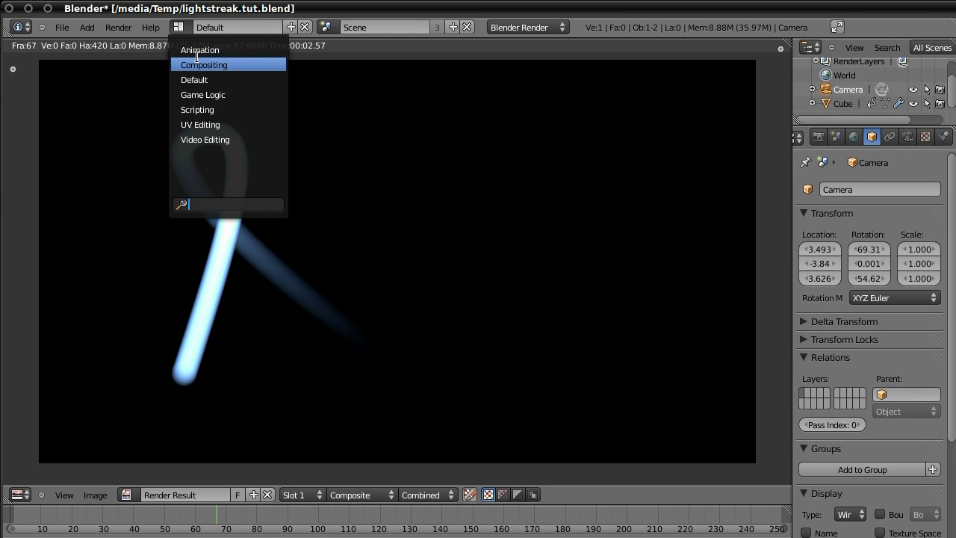
left_click(197, 64)
left_click_drag(286, 172, 262, 144)
left_click_drag(421, 88, 500, 88)
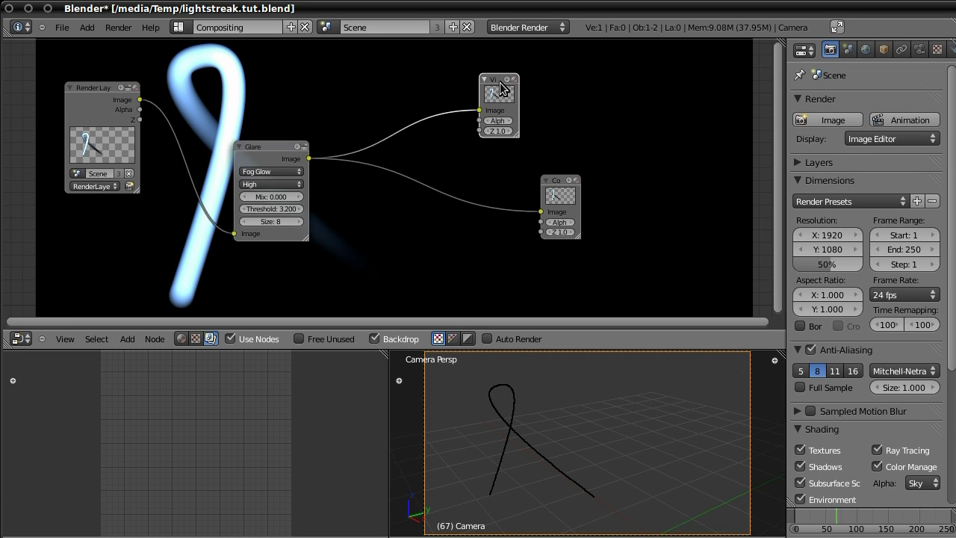
Lower the Glare threshold to 1.300 and move the node clear of the streak in the backdrop
left_click_drag(278, 215, 257, 212)
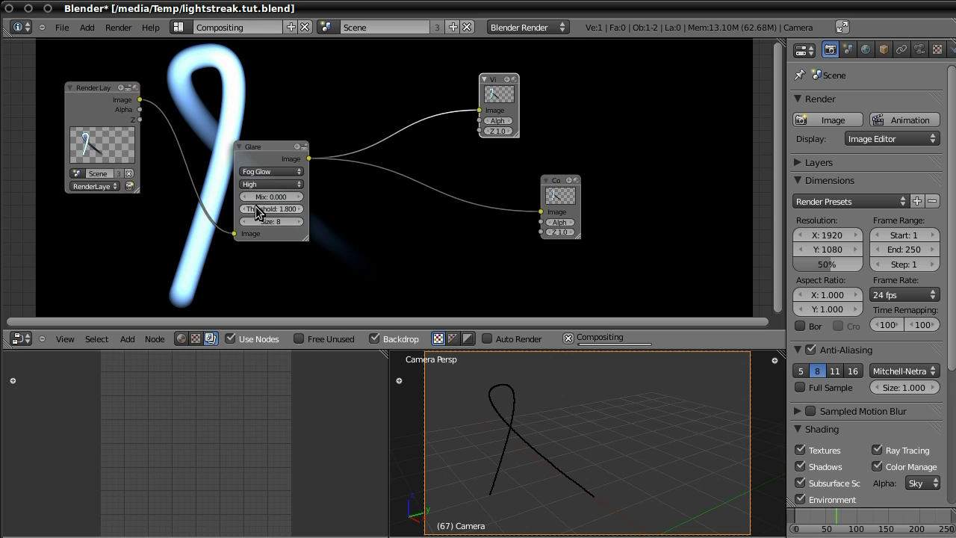
left_click_drag(270, 210, 251, 213)
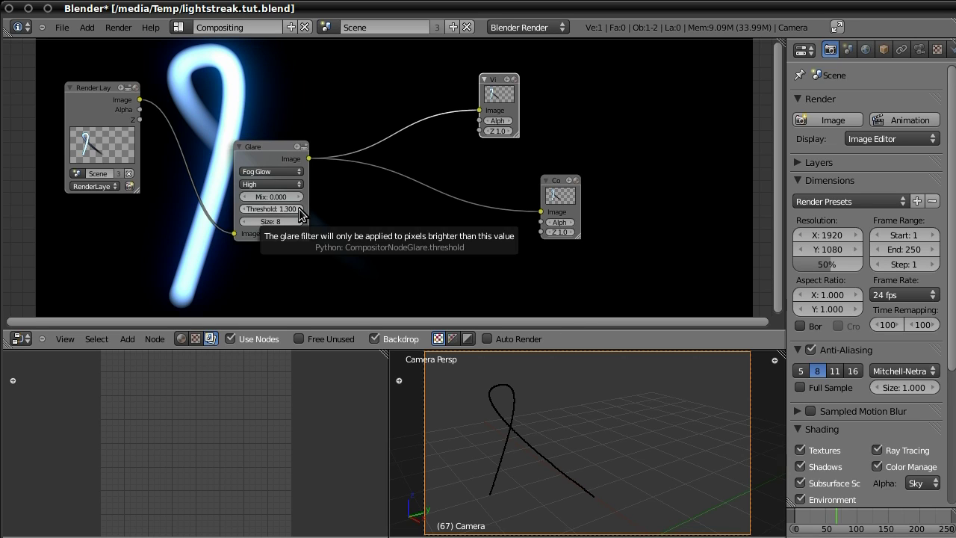
left_click_drag(275, 145, 354, 177)
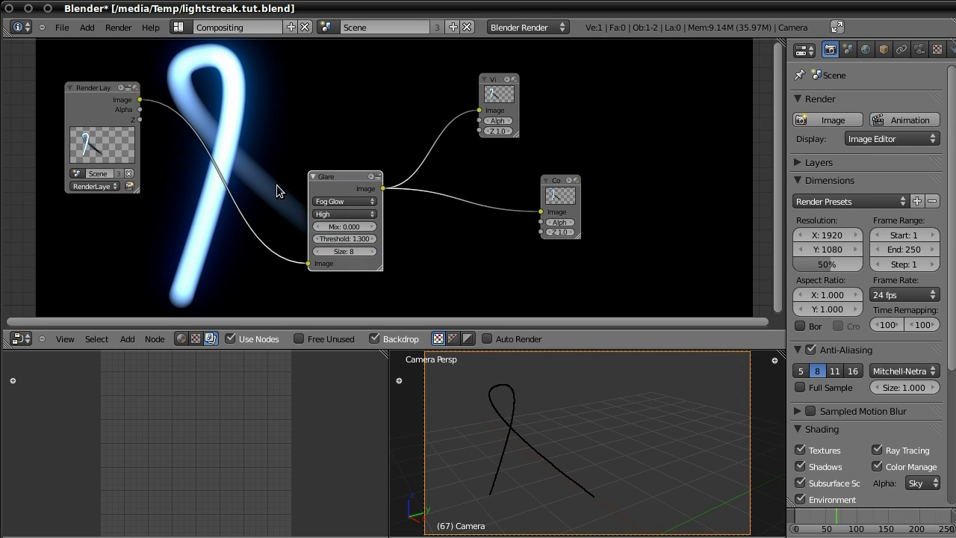
left_click_drag(346, 177, 386, 179)
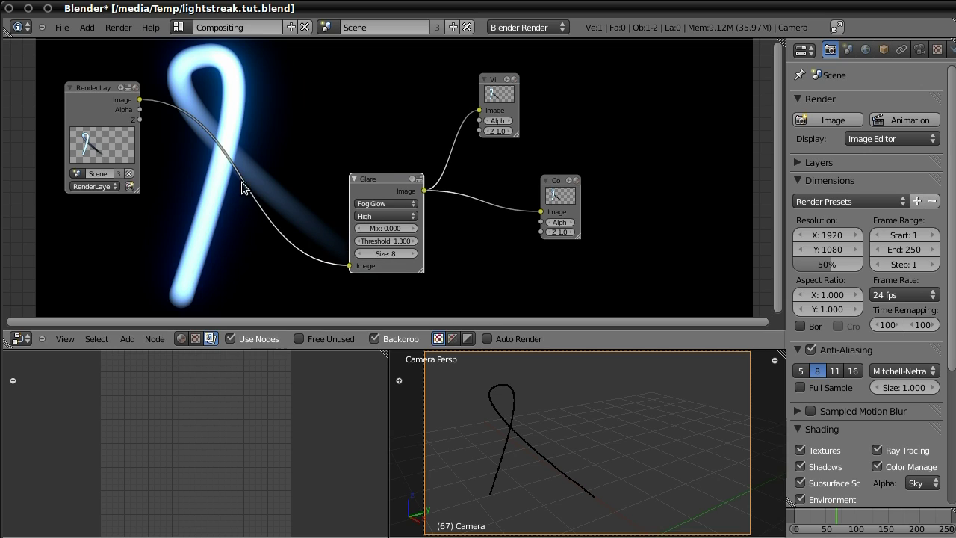
Switch to the Default layout, add a cube mesh and move it beyond the upper right corner of the camera frame
left_click(179, 27)
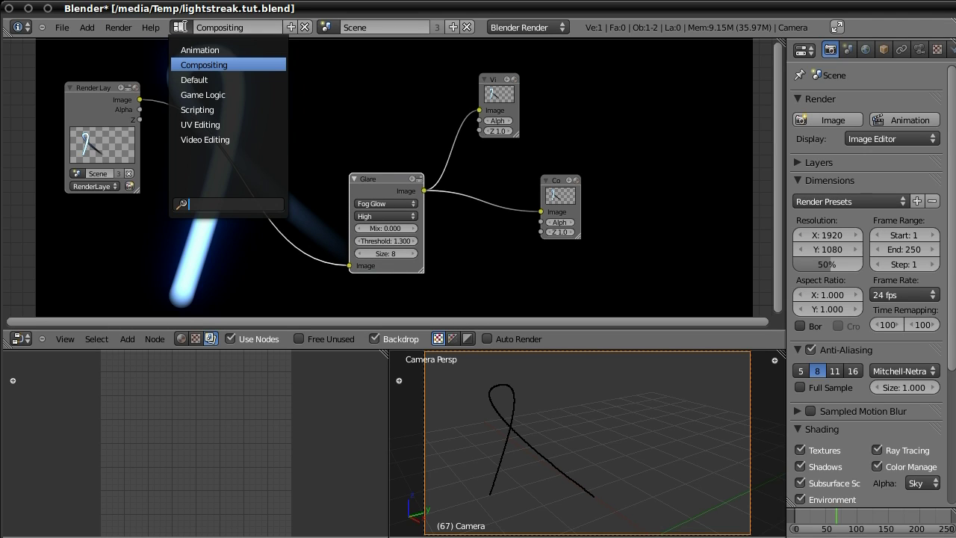
left_click(191, 72)
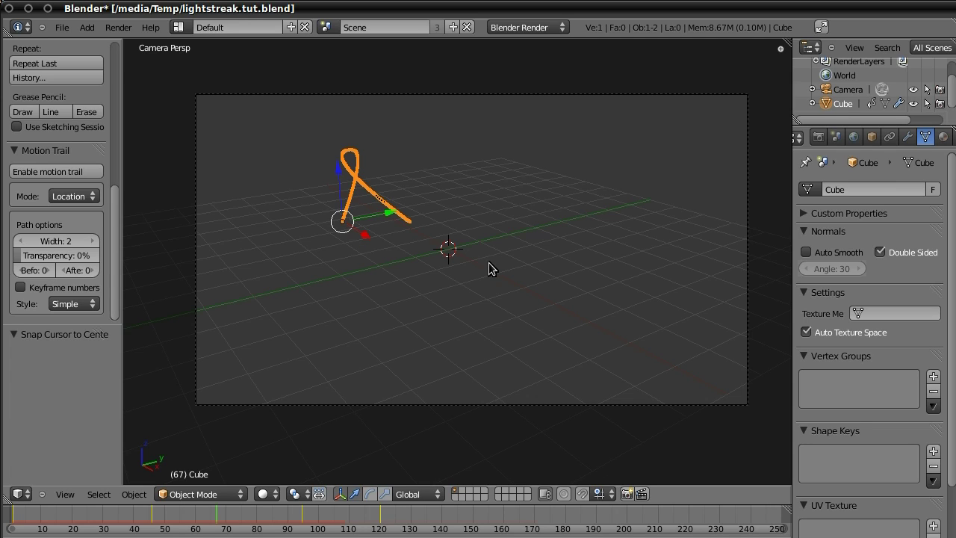
scroll(488, 262, "down", 3)
scroll(489, 264, "up", 3)
key("shift+a")
mouse_move(470, 259)
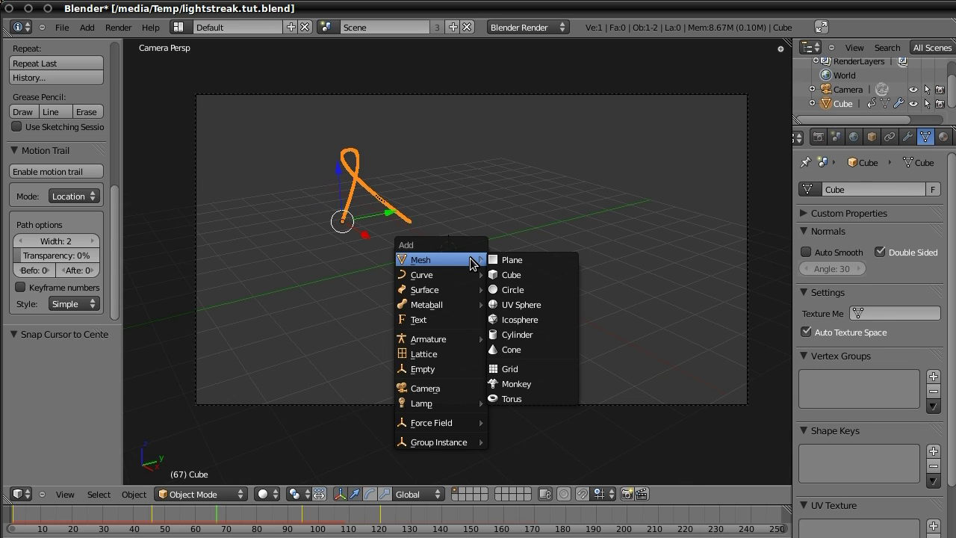
left_click(552, 275)
key("g")
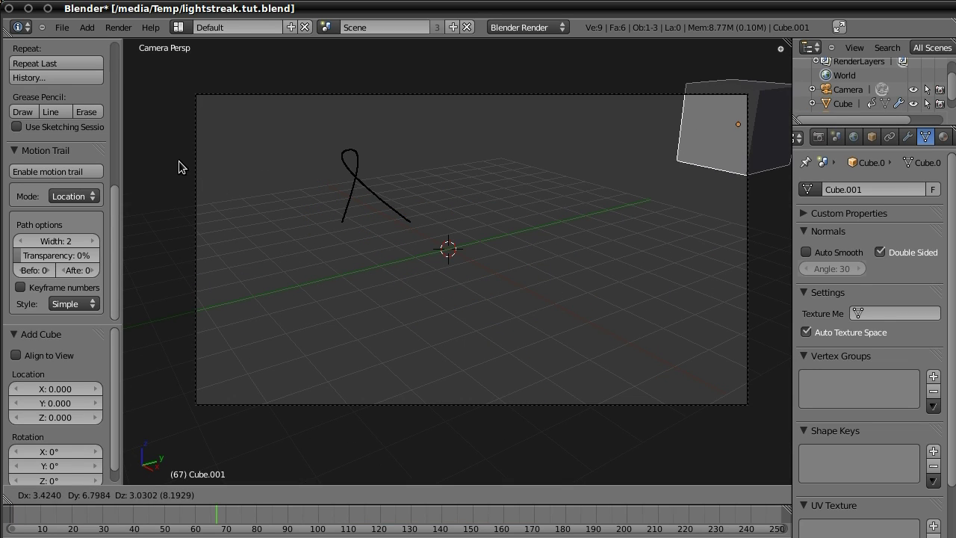
left_click(196, 176)
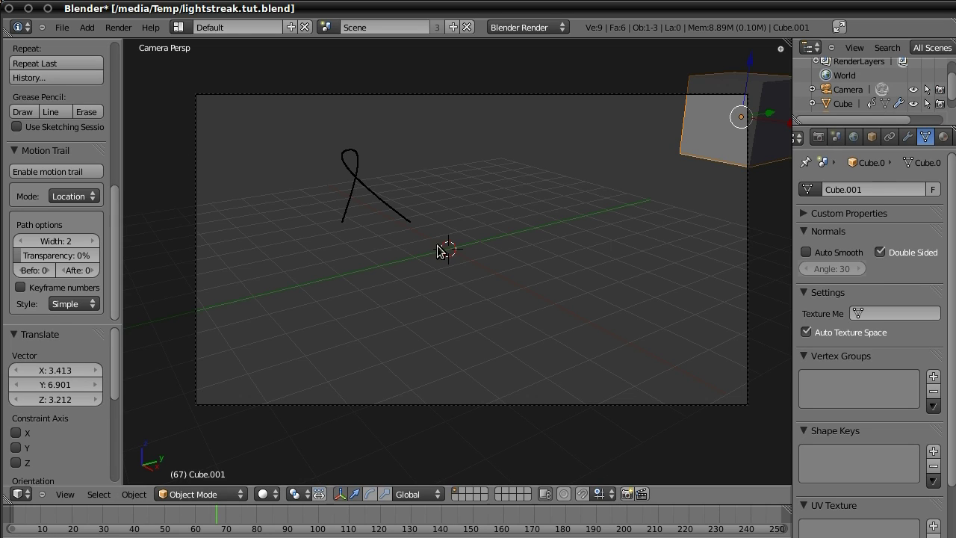
Assign the Cube.001 mesh to the streak emitter object and scale it up by a factor of about 1799
right_click(342, 223)
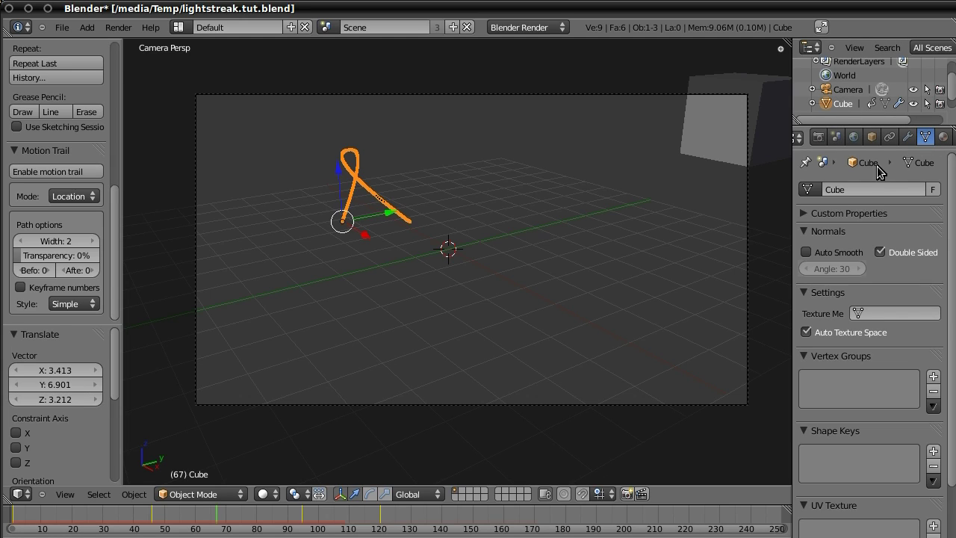
left_click(814, 188)
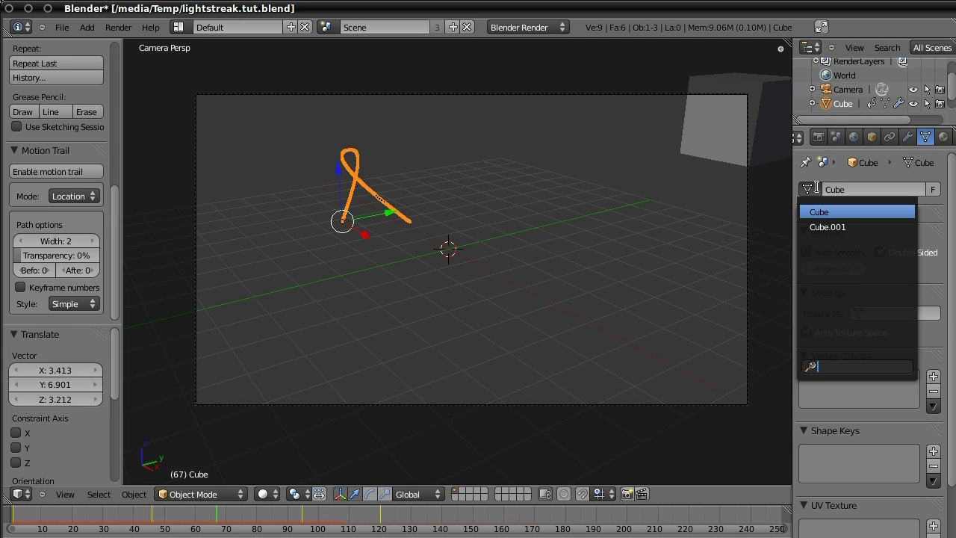
left_click(826, 227)
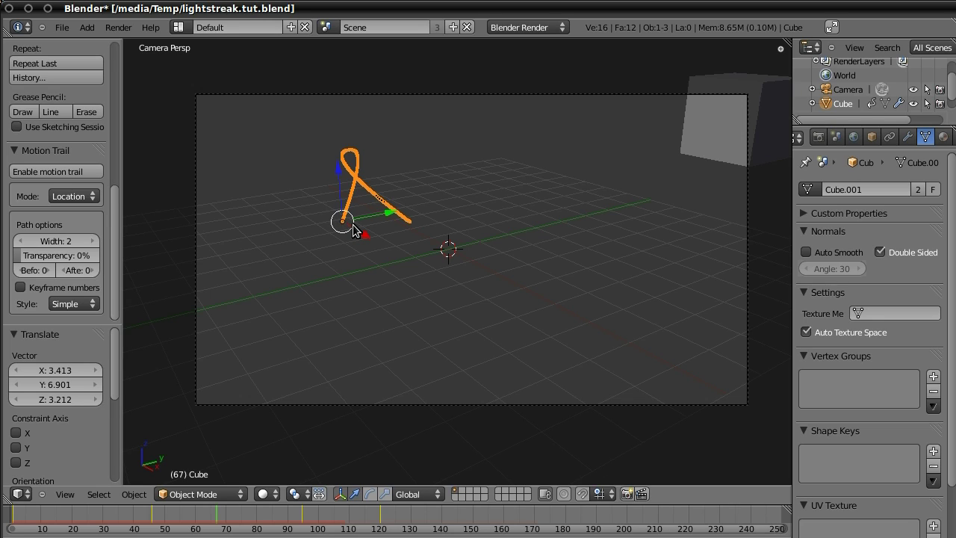
key("s")
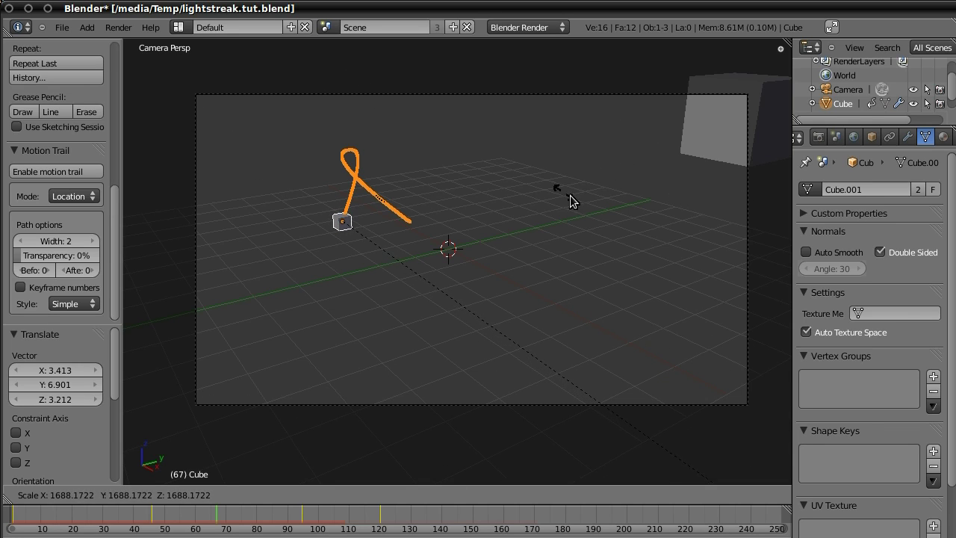
left_click(298, 394)
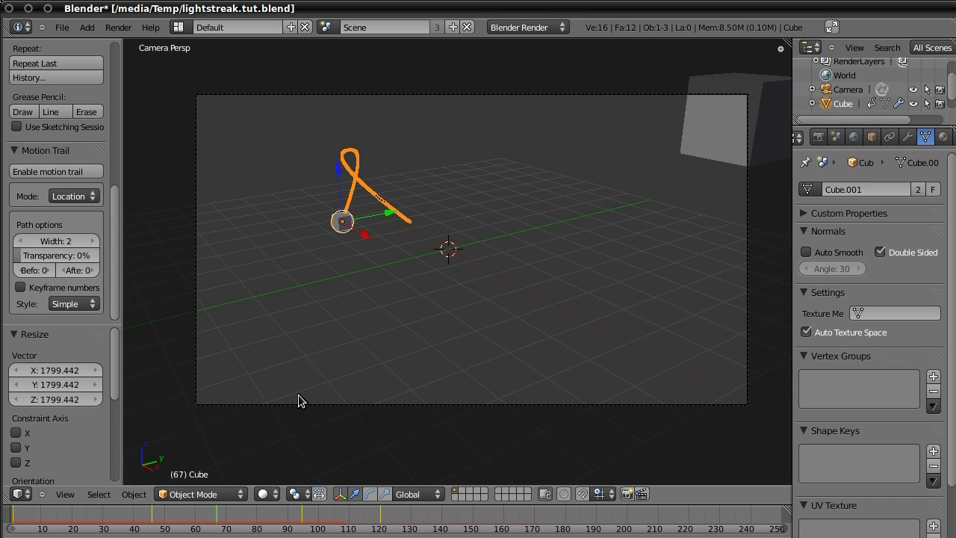
Play the animation from frame 0 to check the particle trail of the cube-shaped emitter
key("shift+Left")
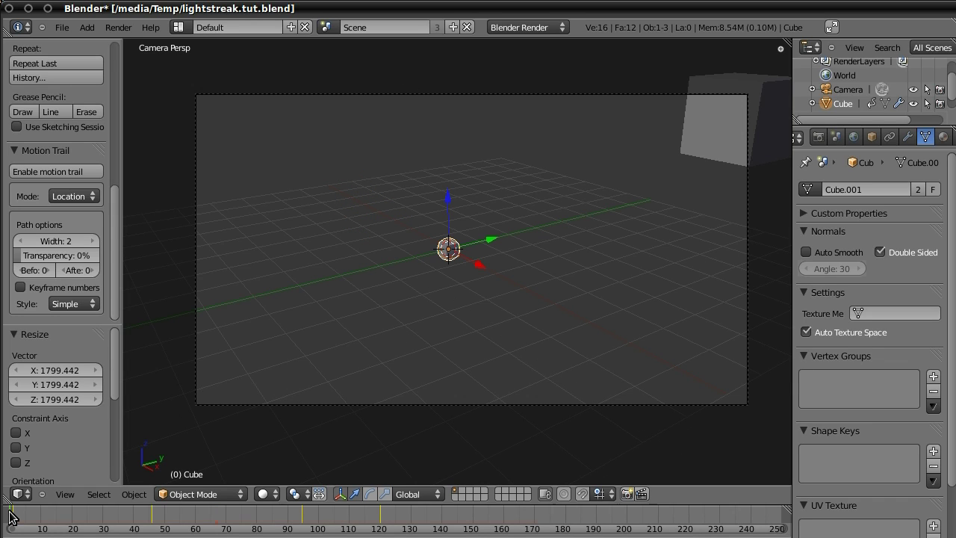
key("alt+a")
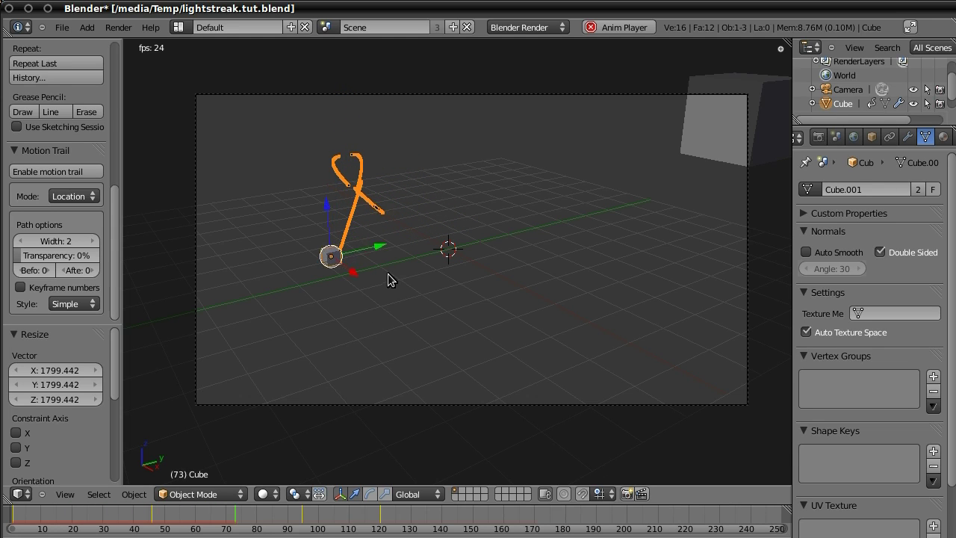
key("alt+a")
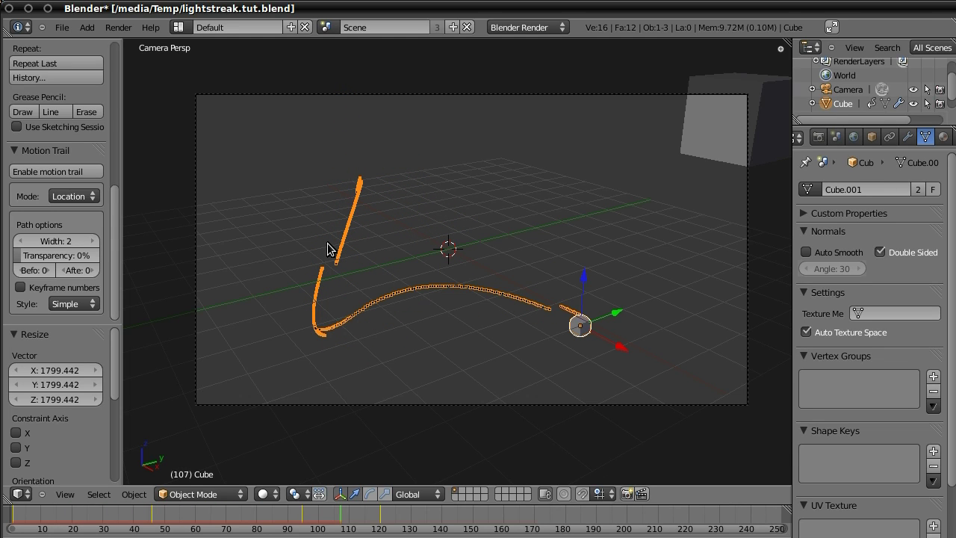
Enable Random for the particle system's vertex emission and replay the animation from frame 0 to about frame 66
scroll(918, 138, "down", 3)
left_click(924, 137)
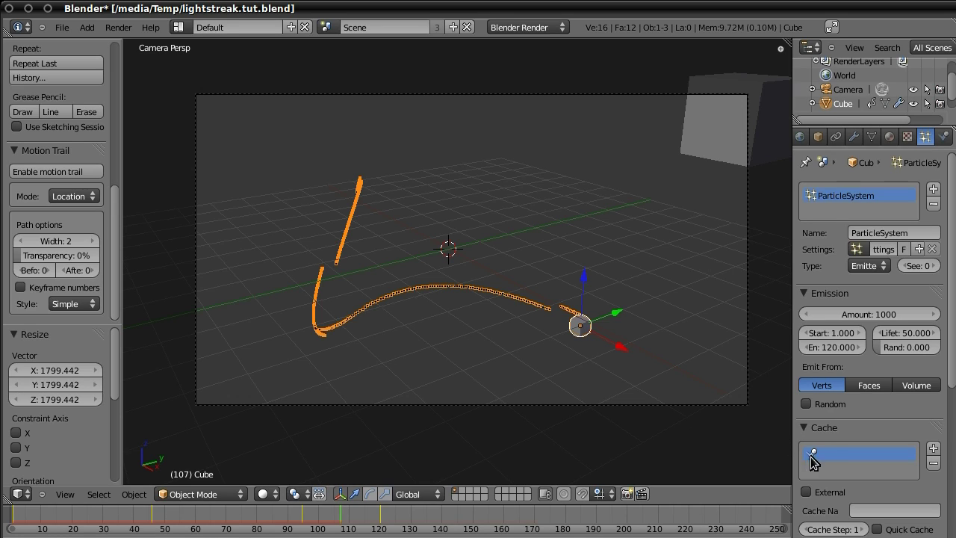
key("BackSpace")
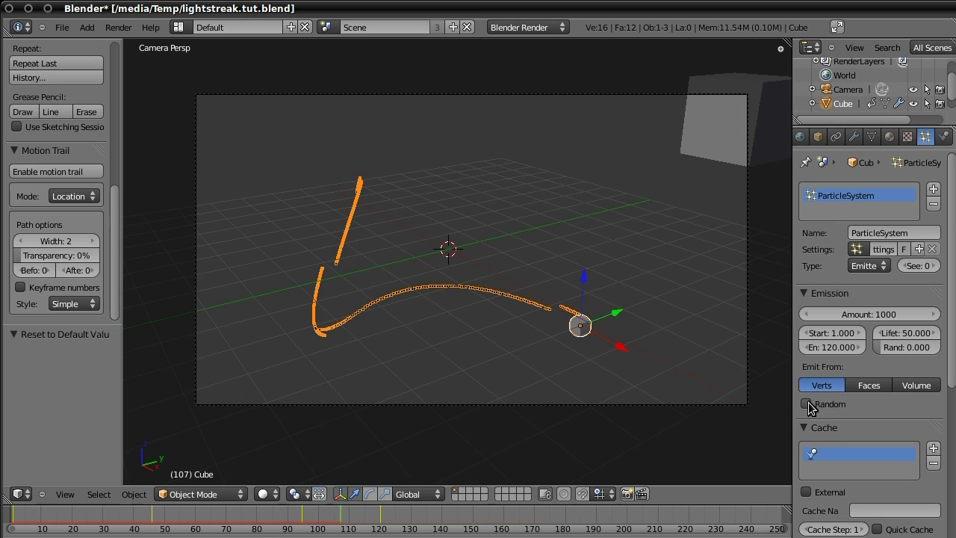
key("shift+Left")
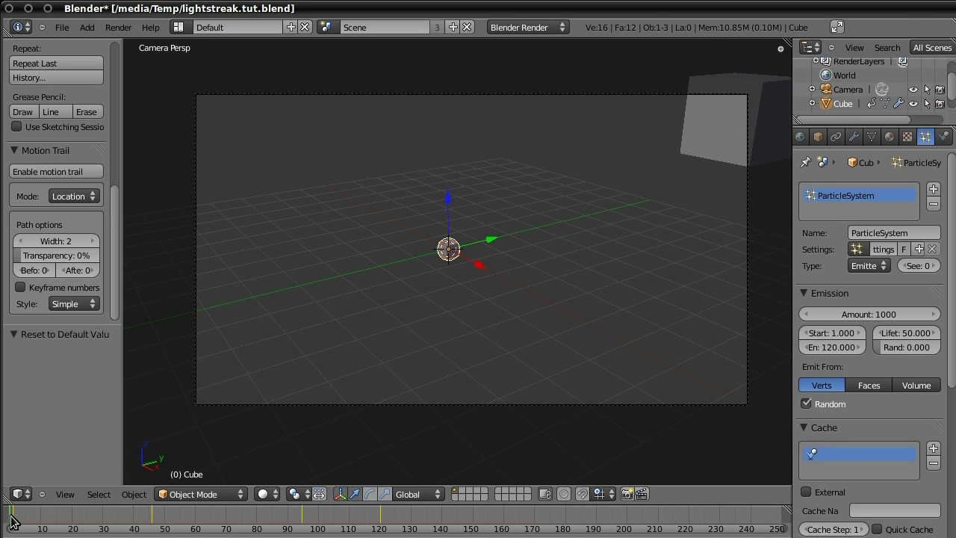
key("alt+a")
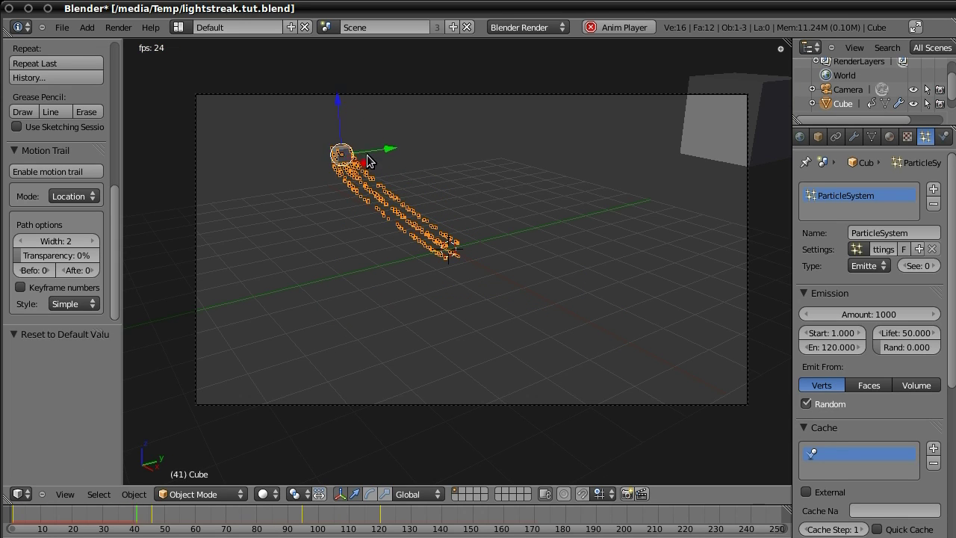
key("alt+a")
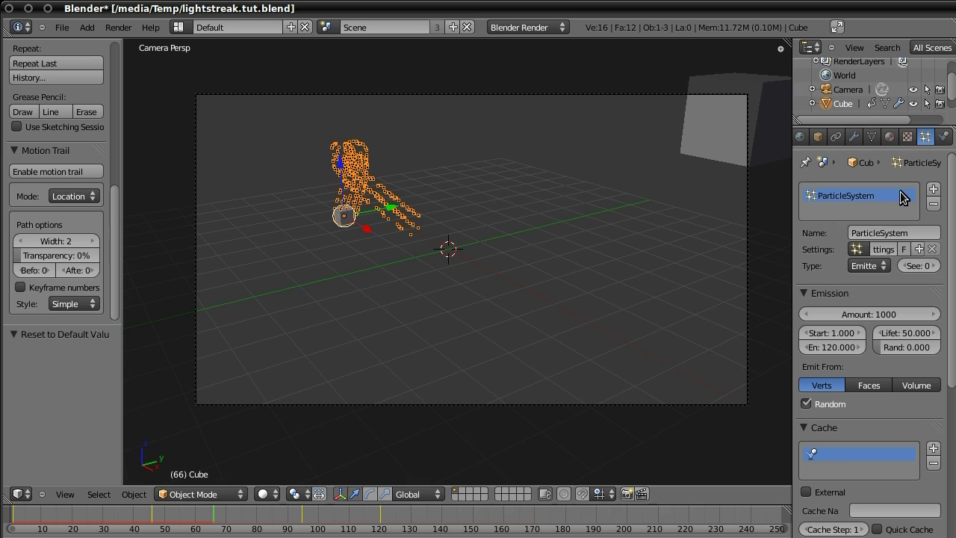
Assign the existing halo material named Material to the emitter and reopen its particle system settings
left_click(888, 135)
left_click(807, 237)
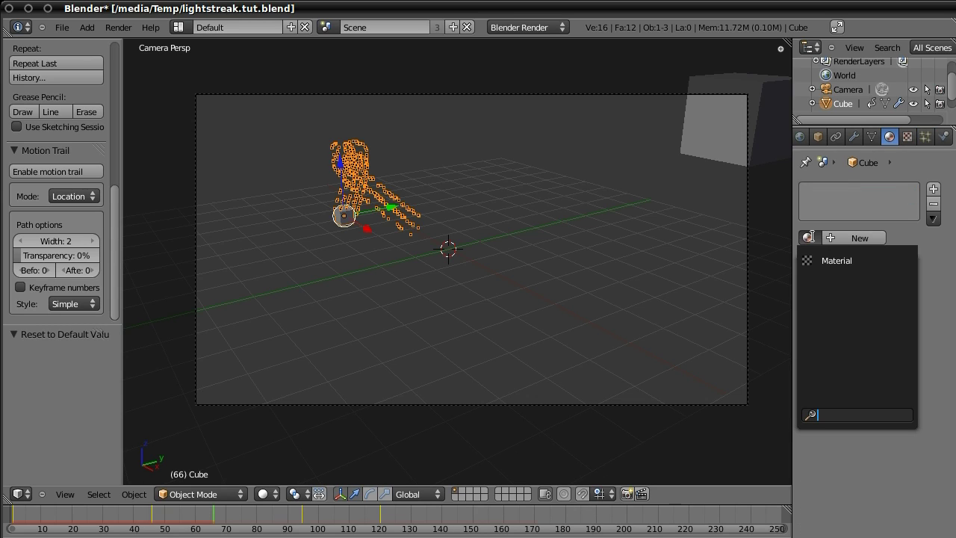
left_click(815, 261)
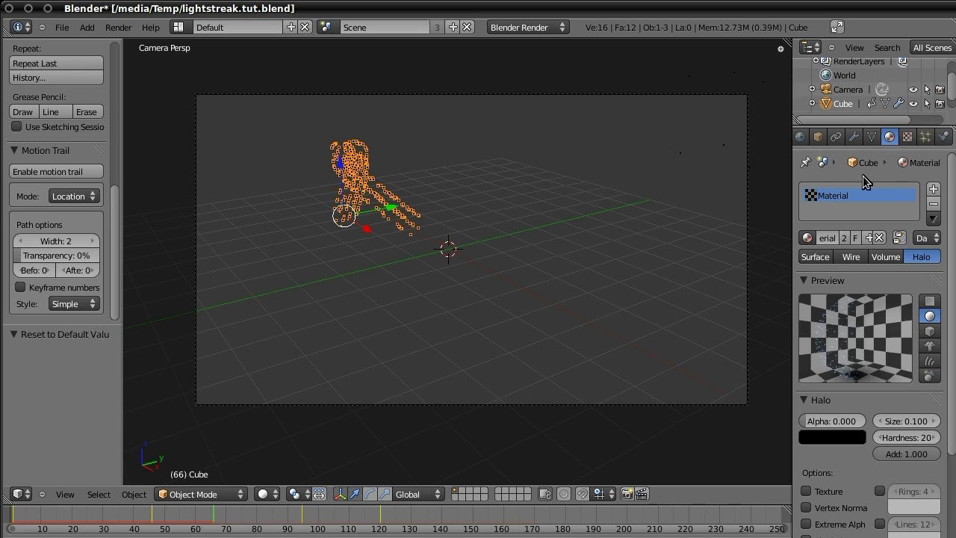
left_click(906, 136)
left_click(925, 136)
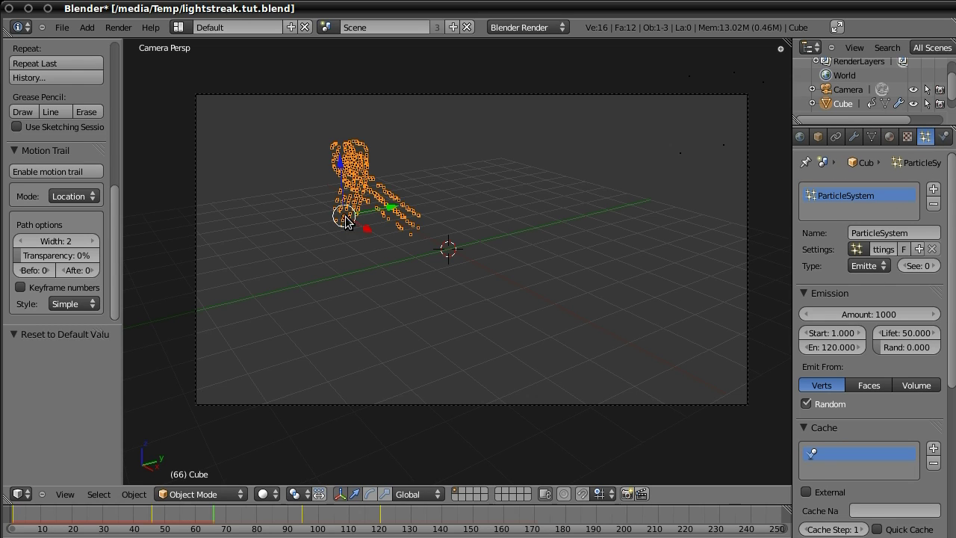
Render the current frame to check the cube emitter's halos, and set the particle emission amount to 10000
key("F12")
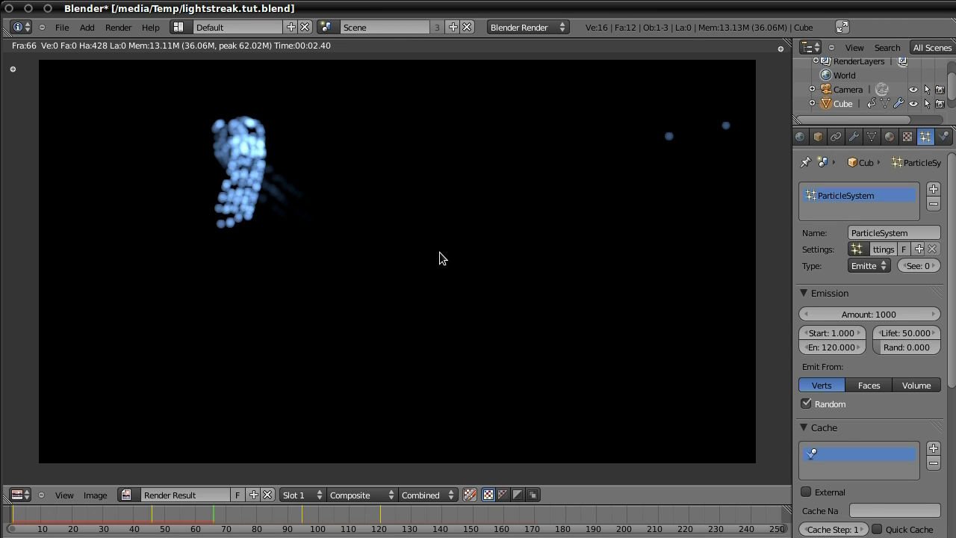
key("Escape")
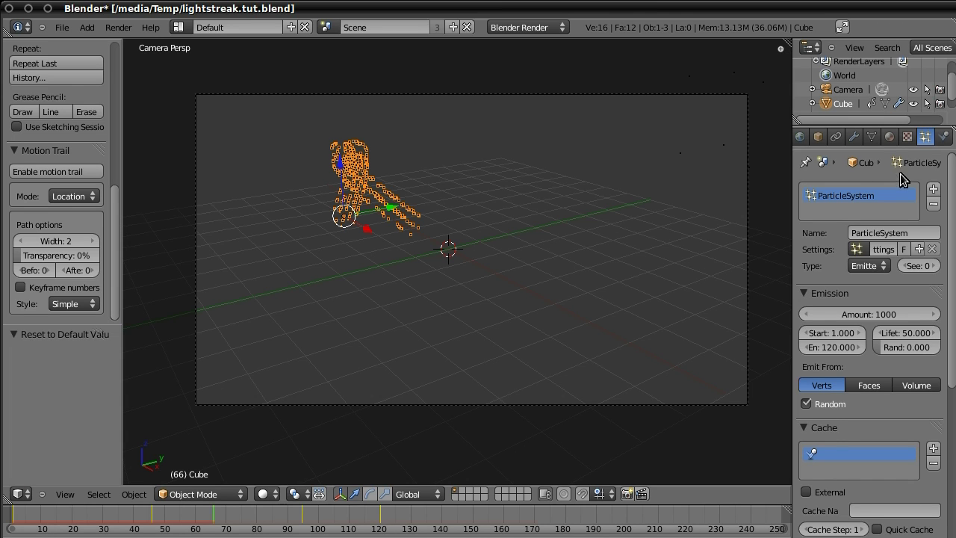
left_click(887, 315)
type("10000")
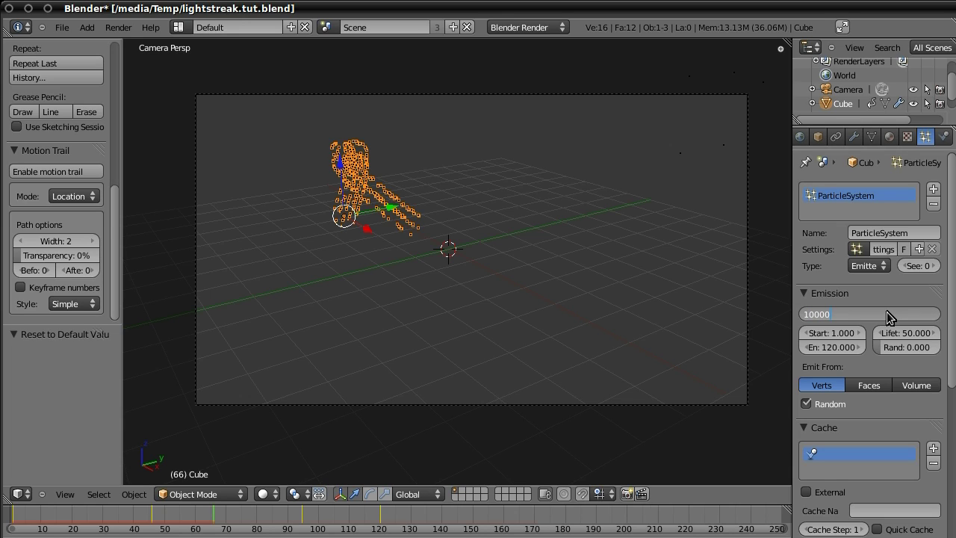
key("Return")
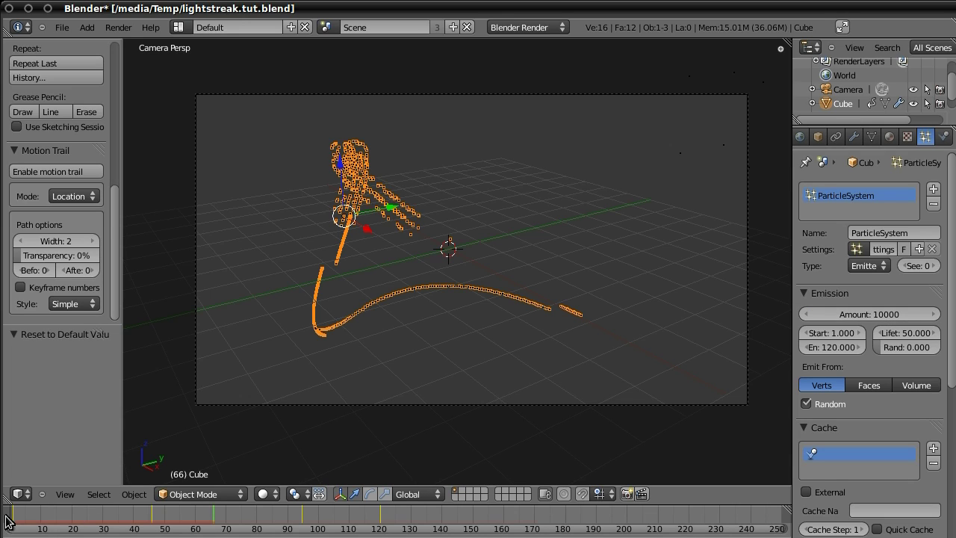
Replay the animation from the start to about frame 67 and render that frame to check the denser streak
left_click(10, 521)
key("alt+a")
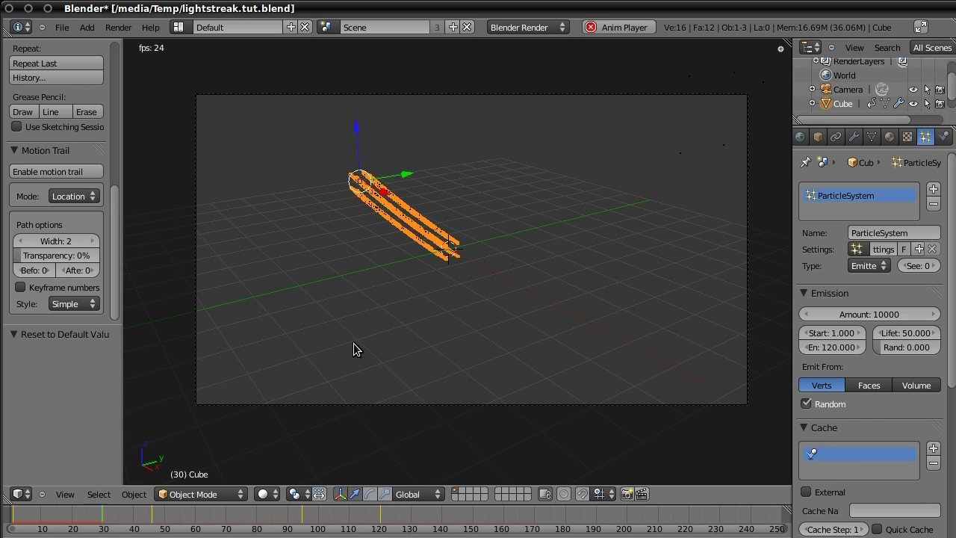
key("alt+a")
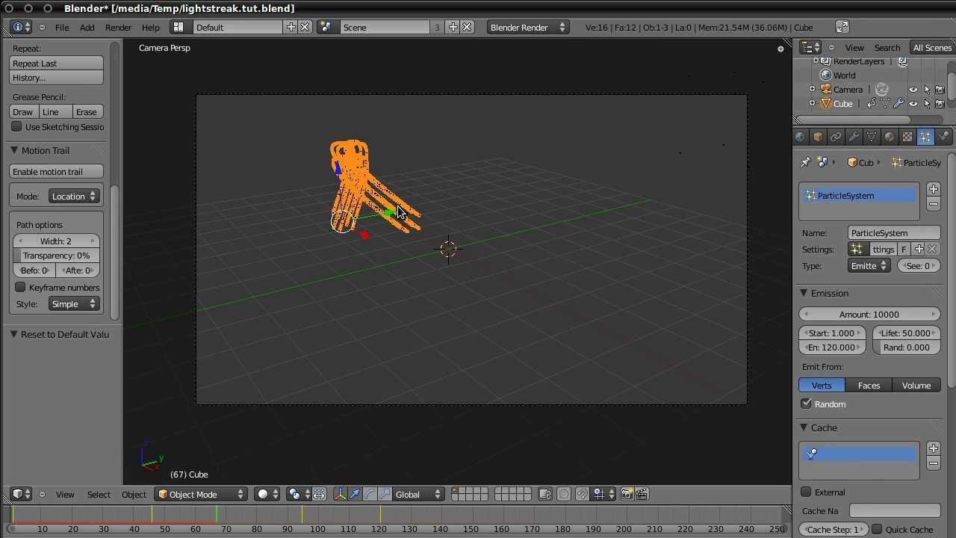
left_click(118, 27)
left_click(125, 43)
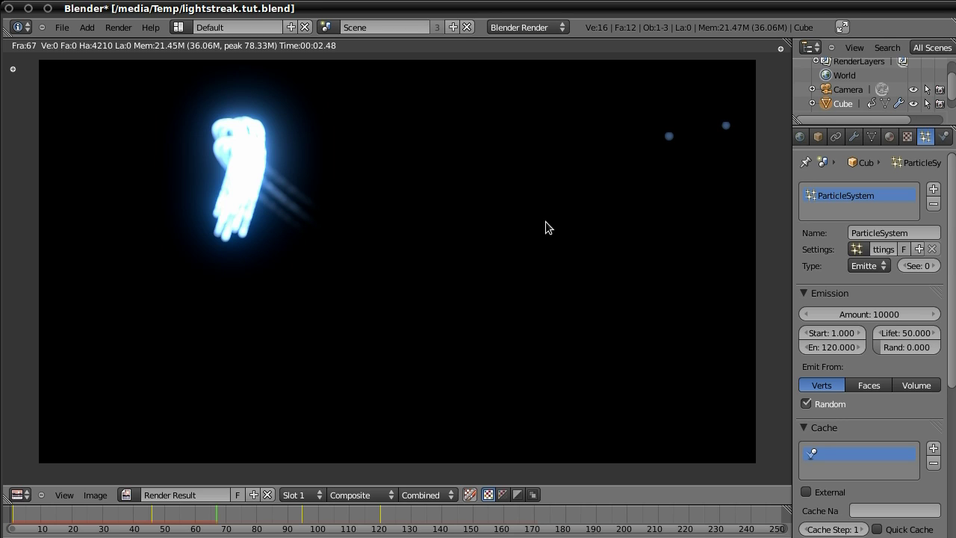
key("Escape")
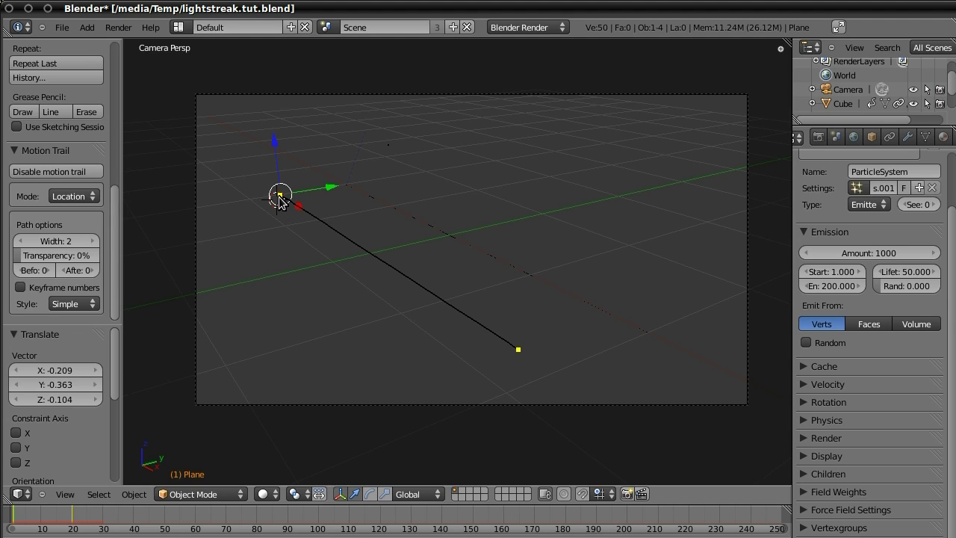
Select the NurbsPath curve, the Plane emitter and the Cube emitter in turn to compare their setups
right_click(488, 252)
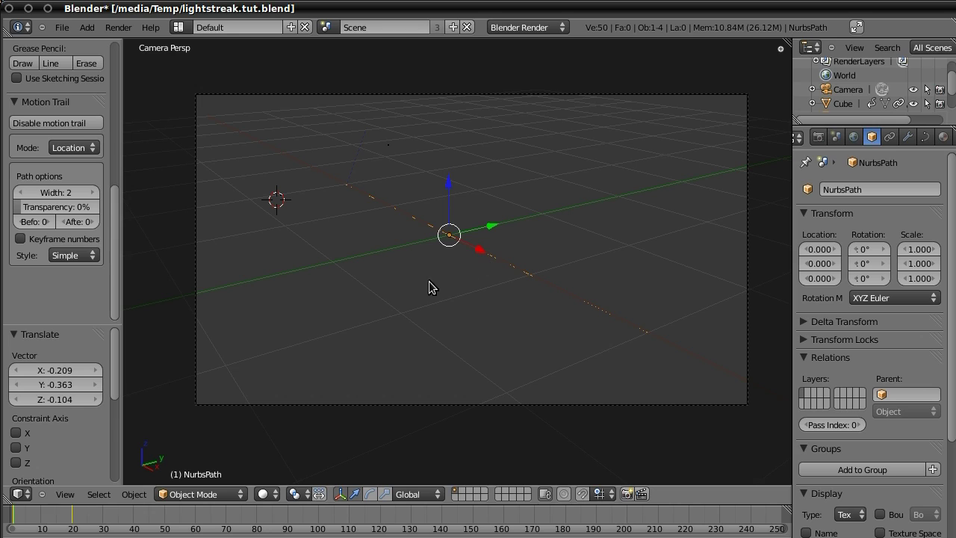
right_click(279, 197)
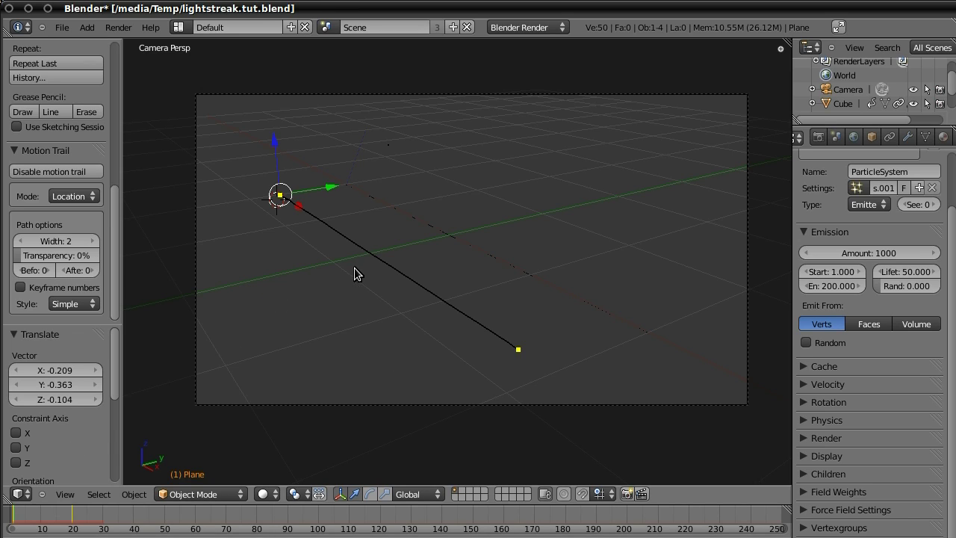
right_click(392, 147)
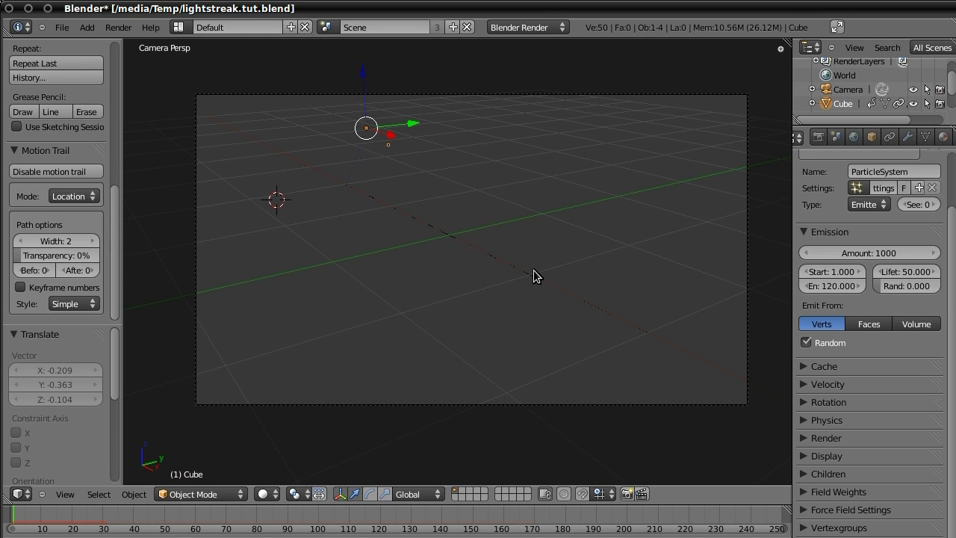
Select the Plane emitter, play the animation to about frame 22, and show the render result comparing both streaks
right_click(278, 202)
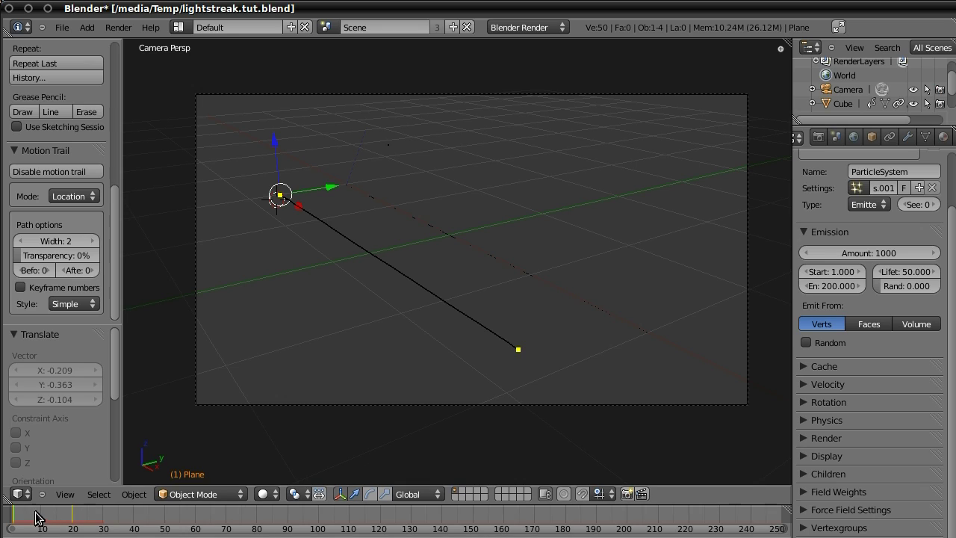
key("alt+a")
key("alt+a")
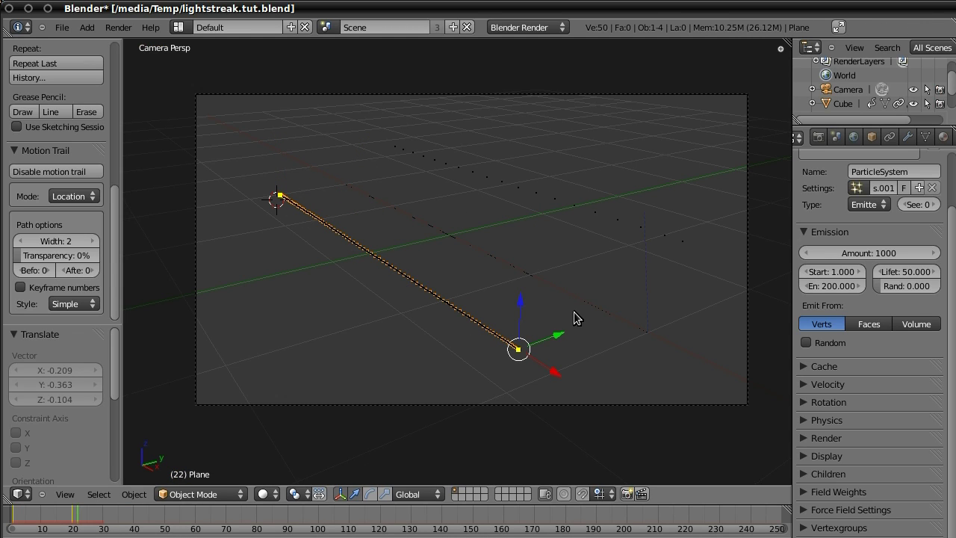
key("F11")
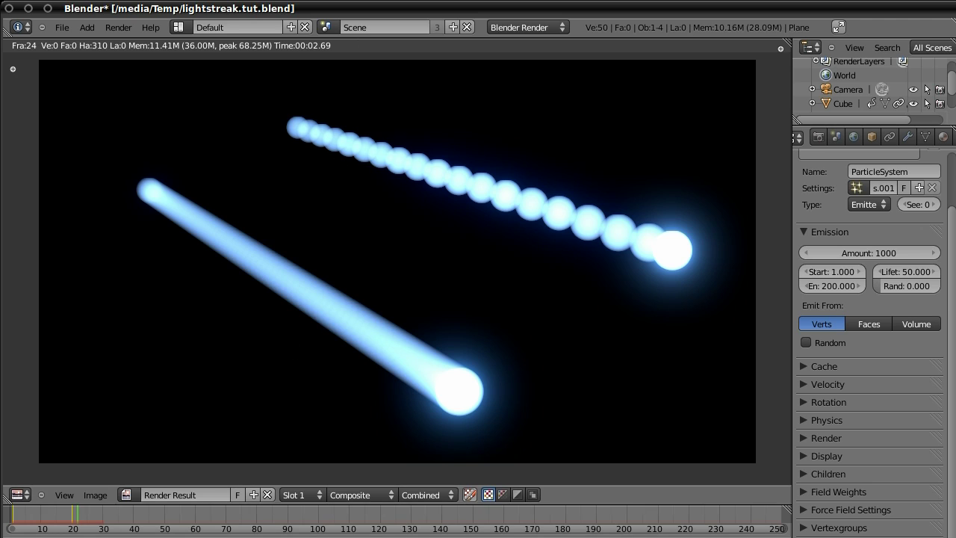
Switch to the web browser and look through the BlenderDiplom home page down to its footer and back up to the tutorials
key("alt+Tab")
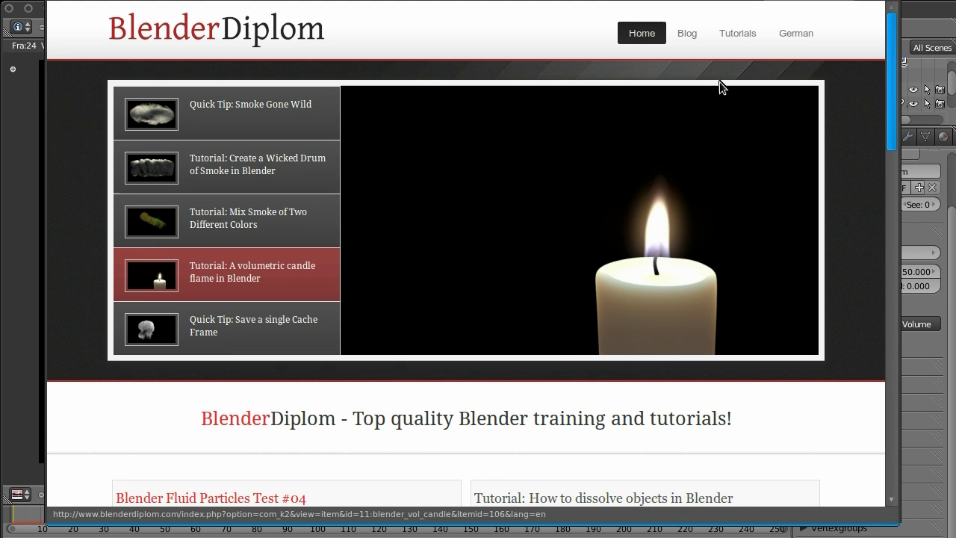
left_click_drag(891, 83, 910, 448)
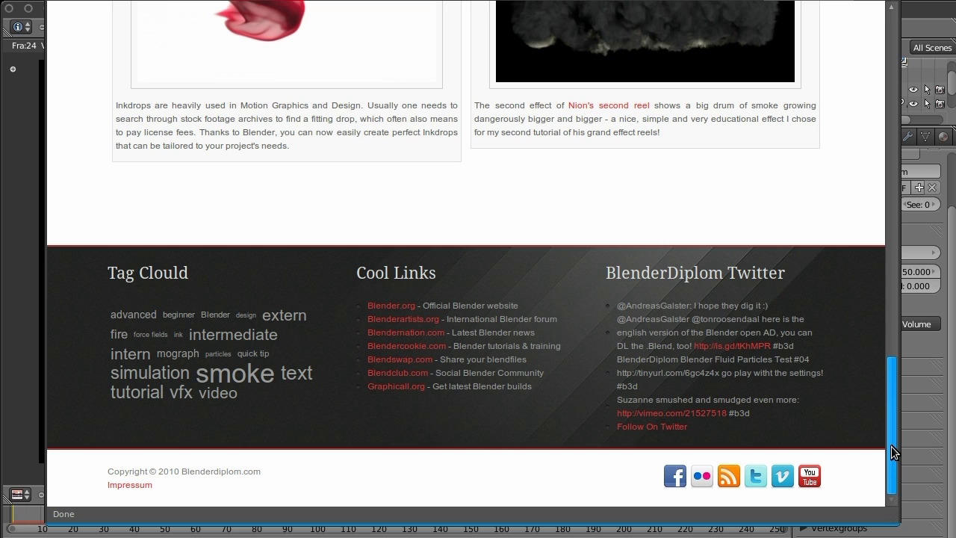
left_click_drag(891, 446, 894, 273)
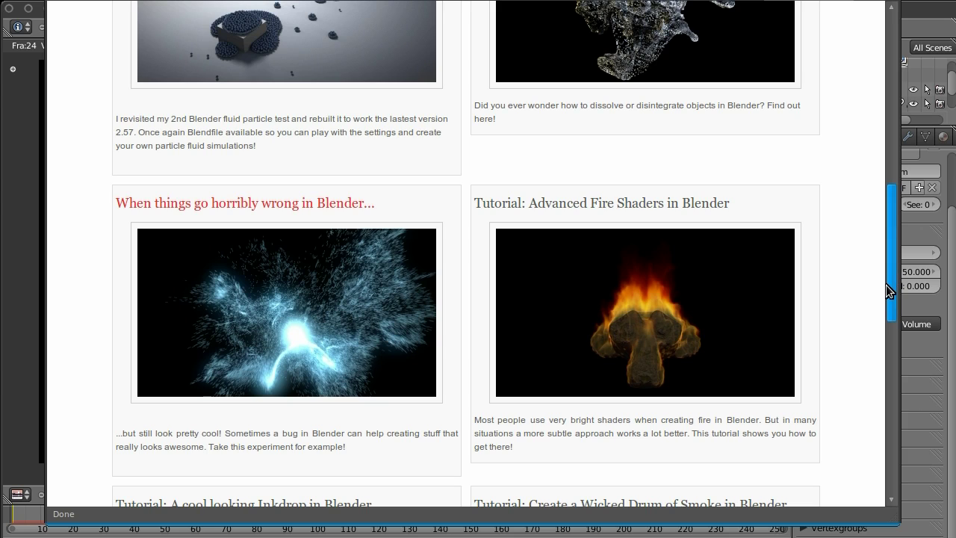